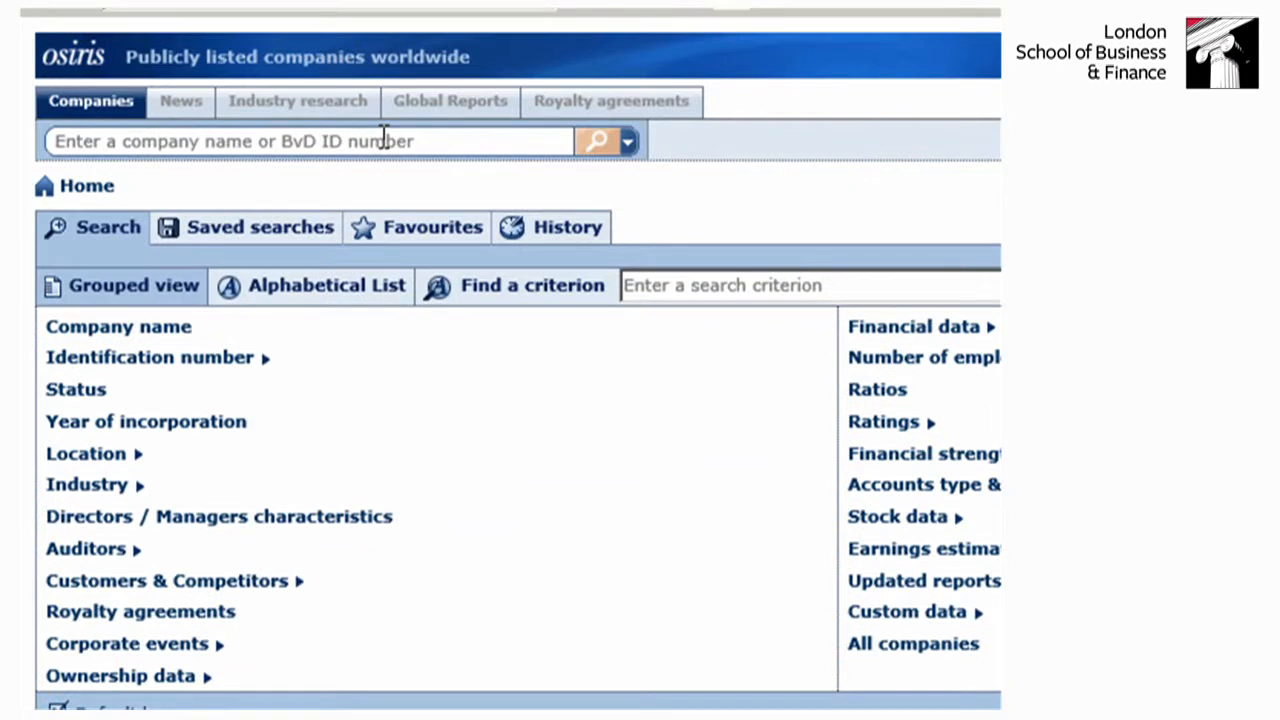
click(384, 137)
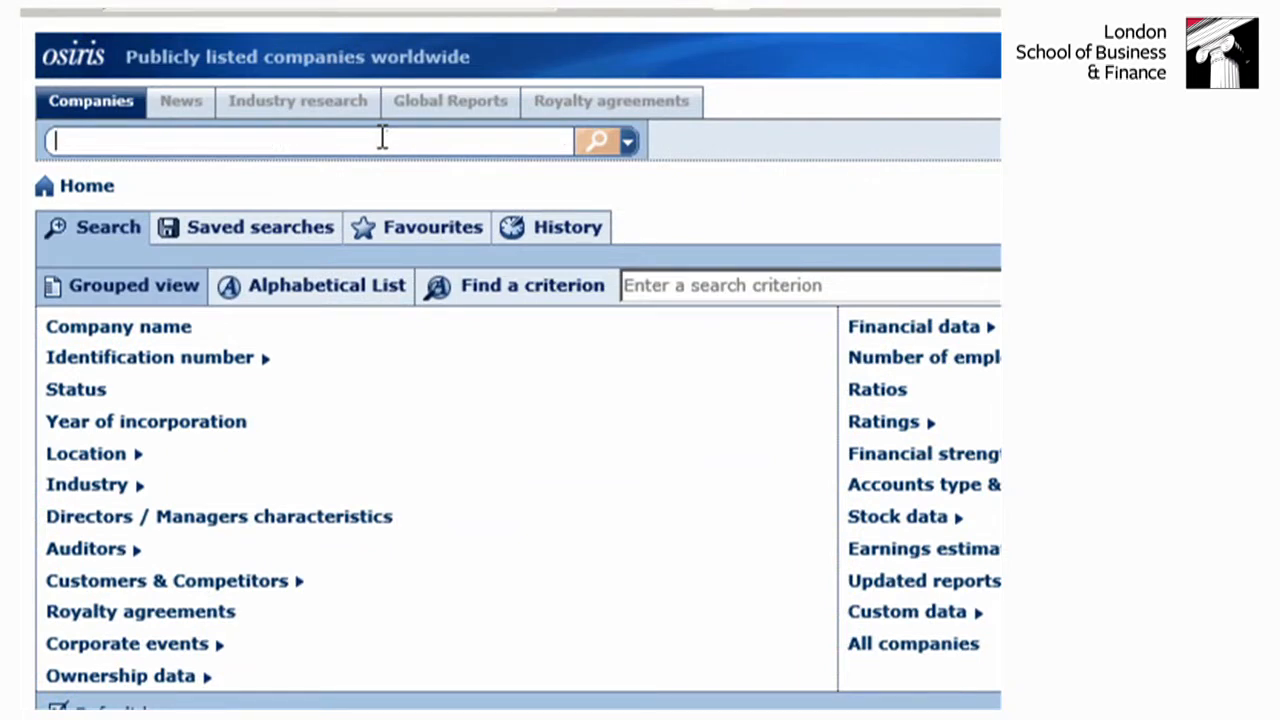
text(wallmart)
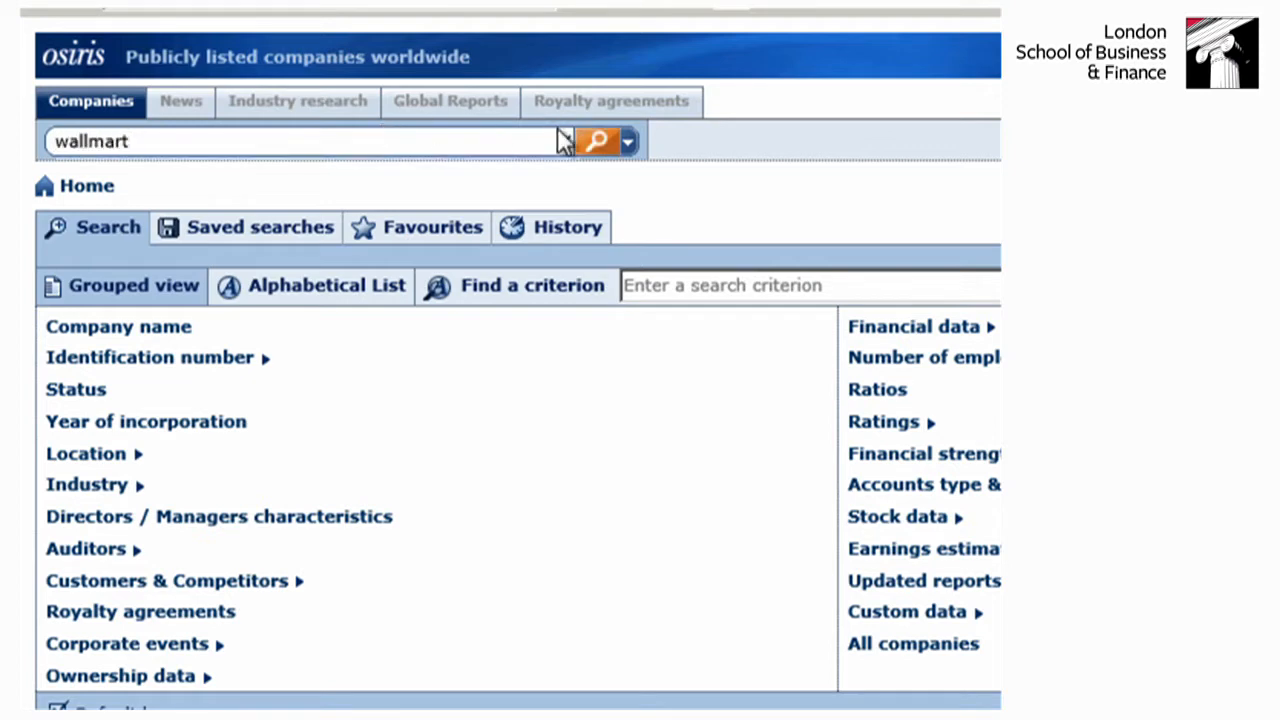
click(598, 140)
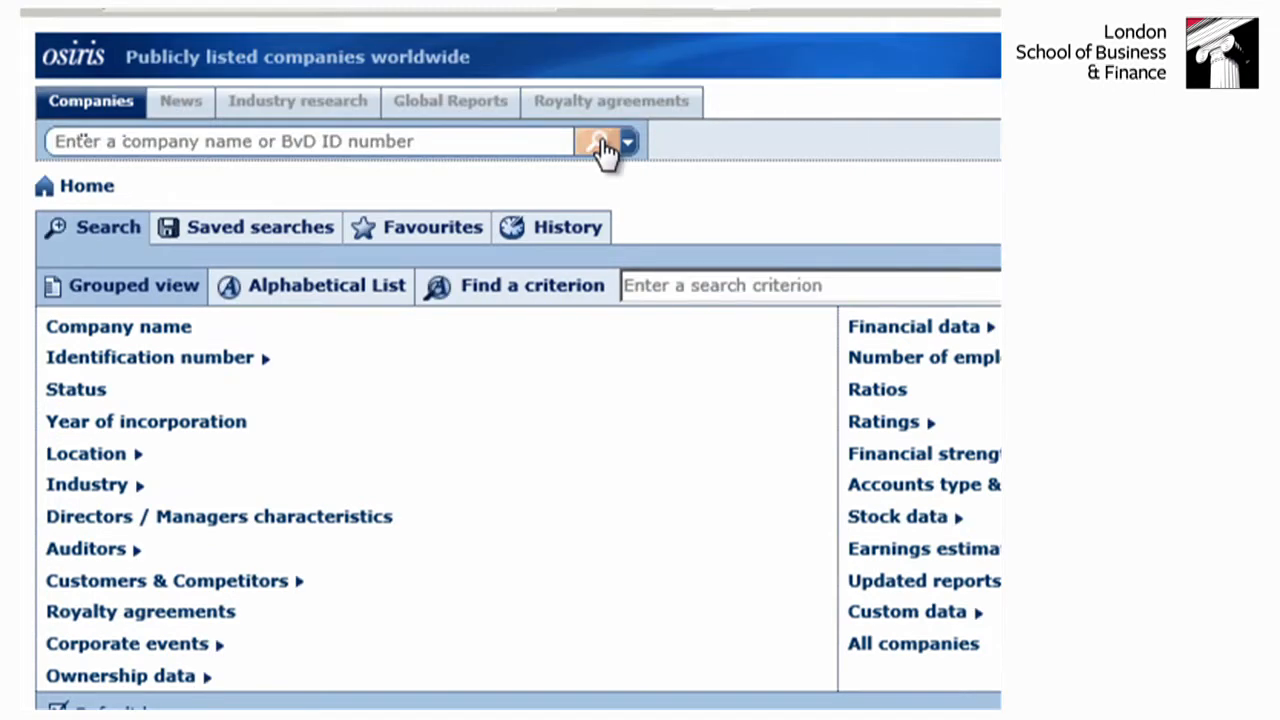
- Search for the company "walmart" and open the report for WAL-MART STORES, INC
click(242, 135)
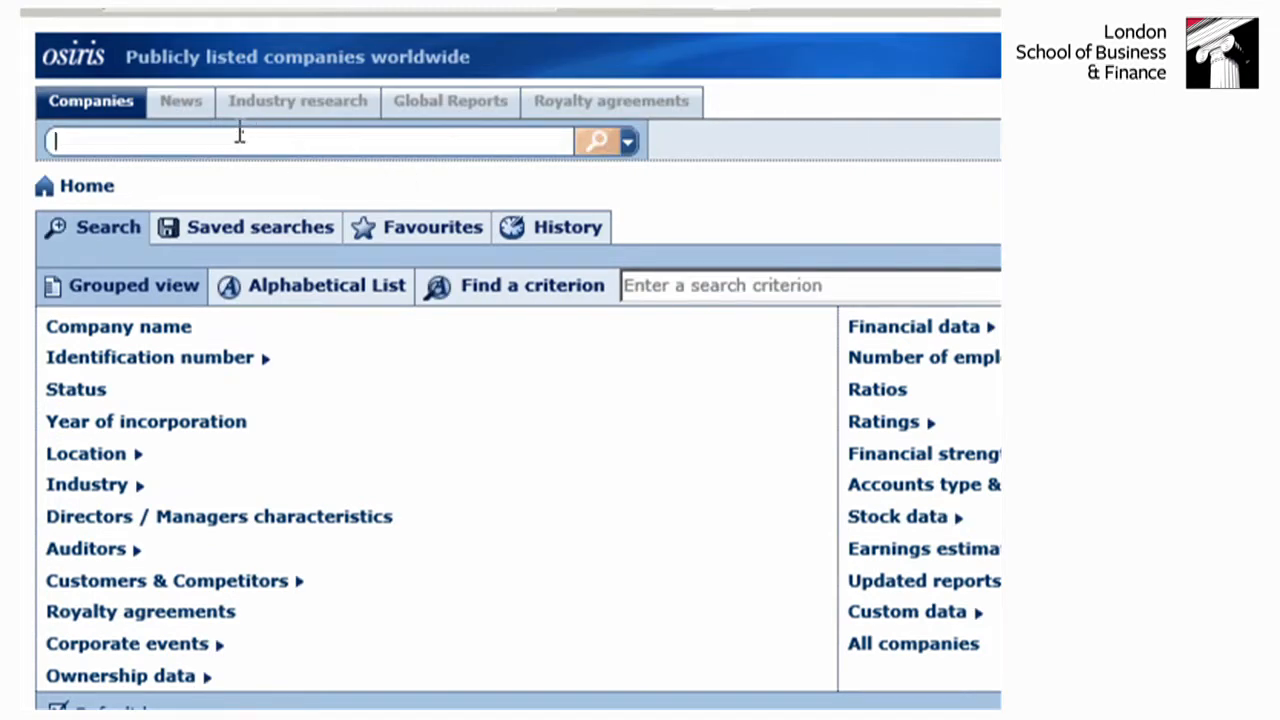
text(wal)
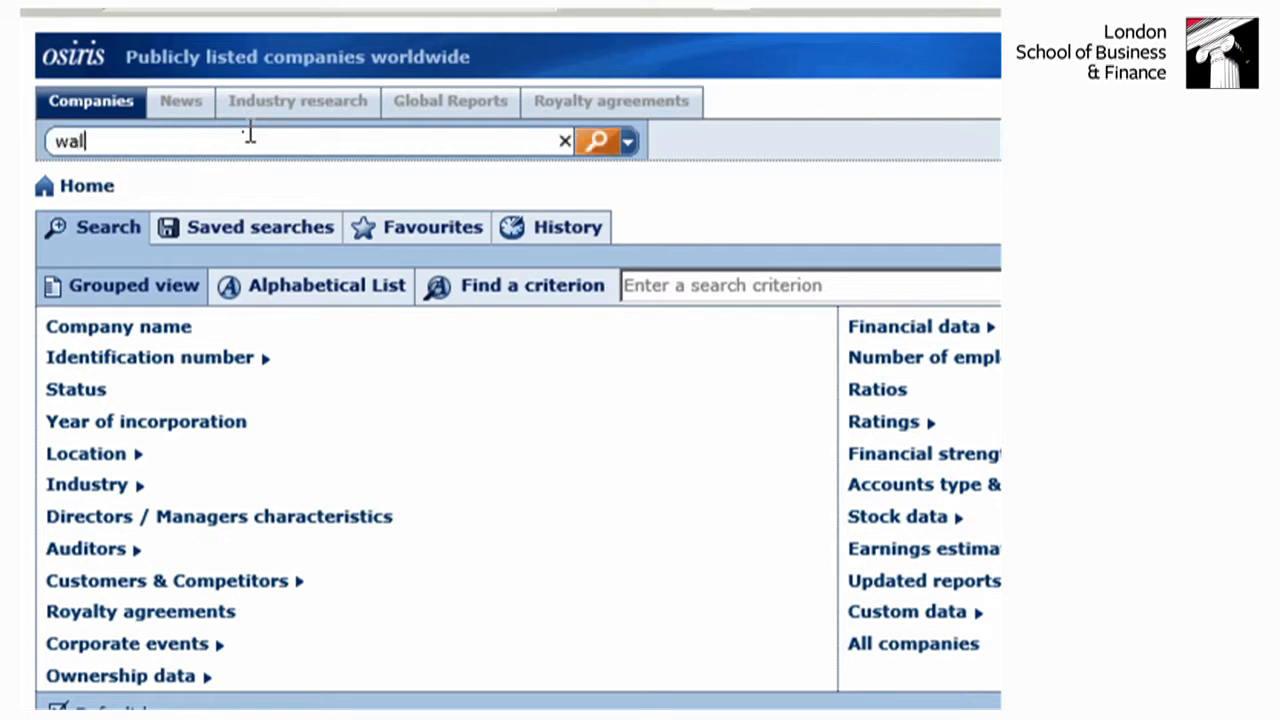
text(mart)
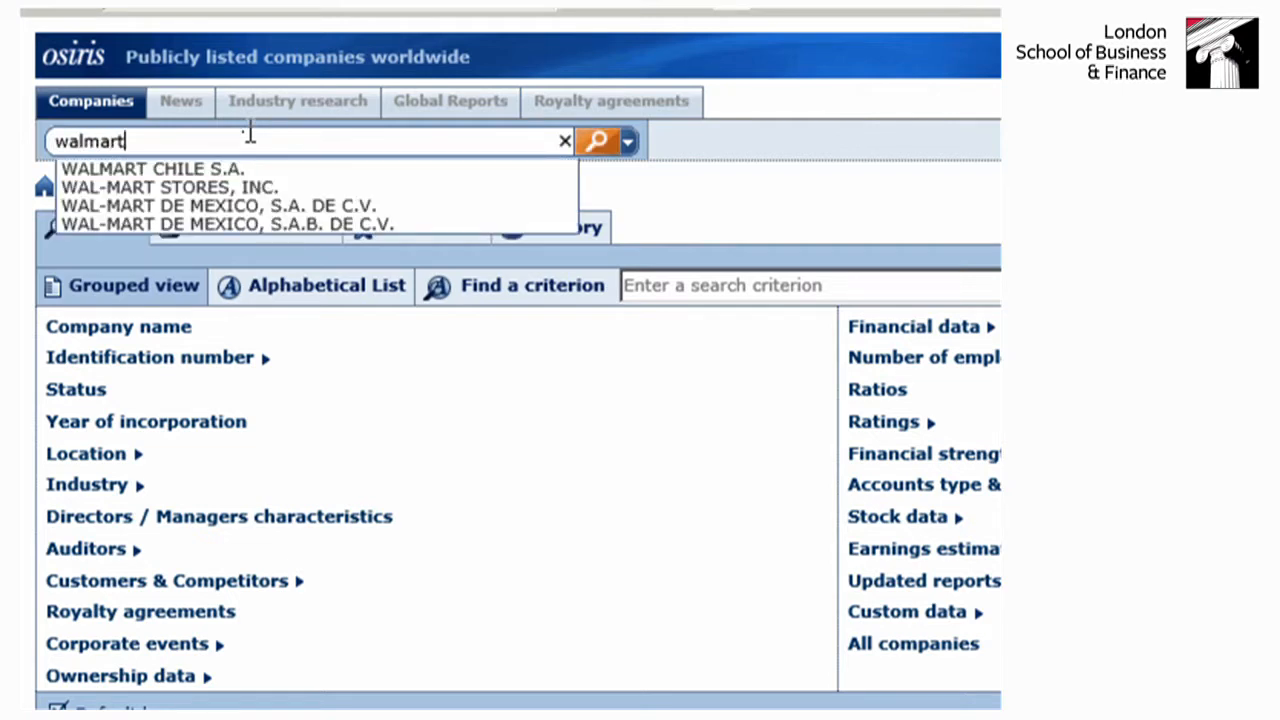
click(250, 187)
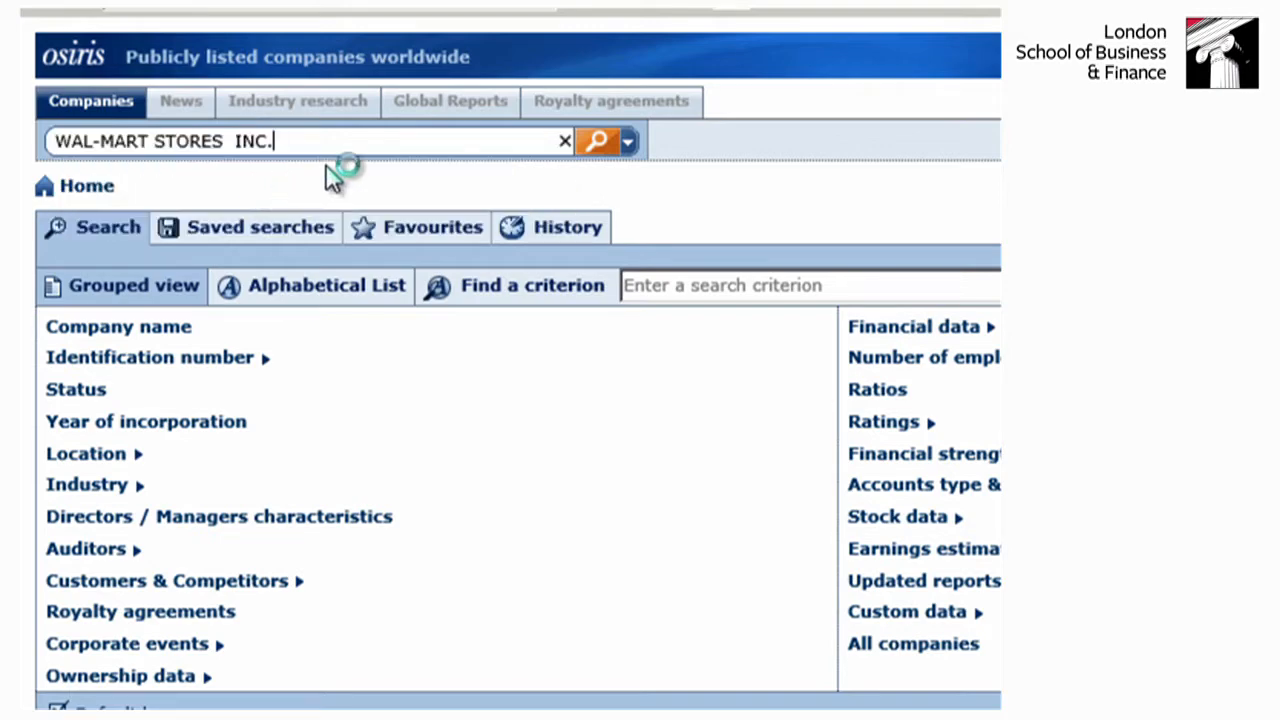
click(597, 141)
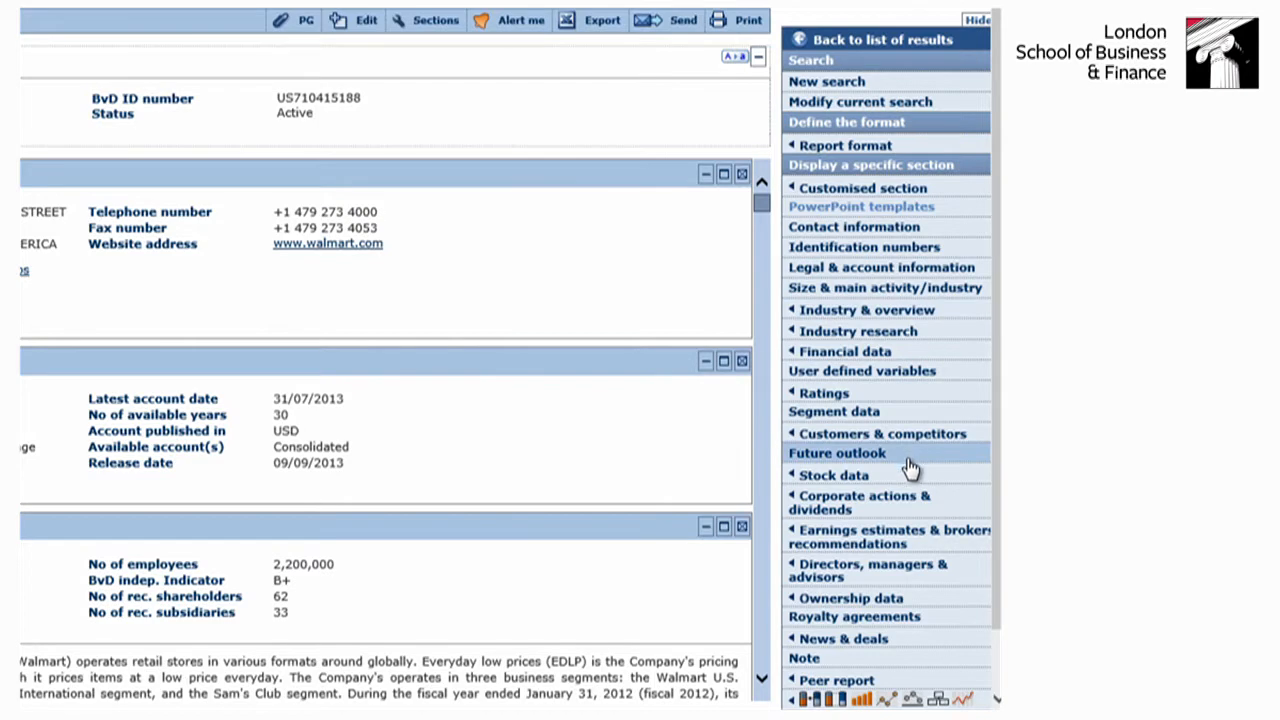
- Display the peer report for Wal-Mart Stores as a pie chart
scroll(912, 460, down, 1)
mouse_move(912, 468)
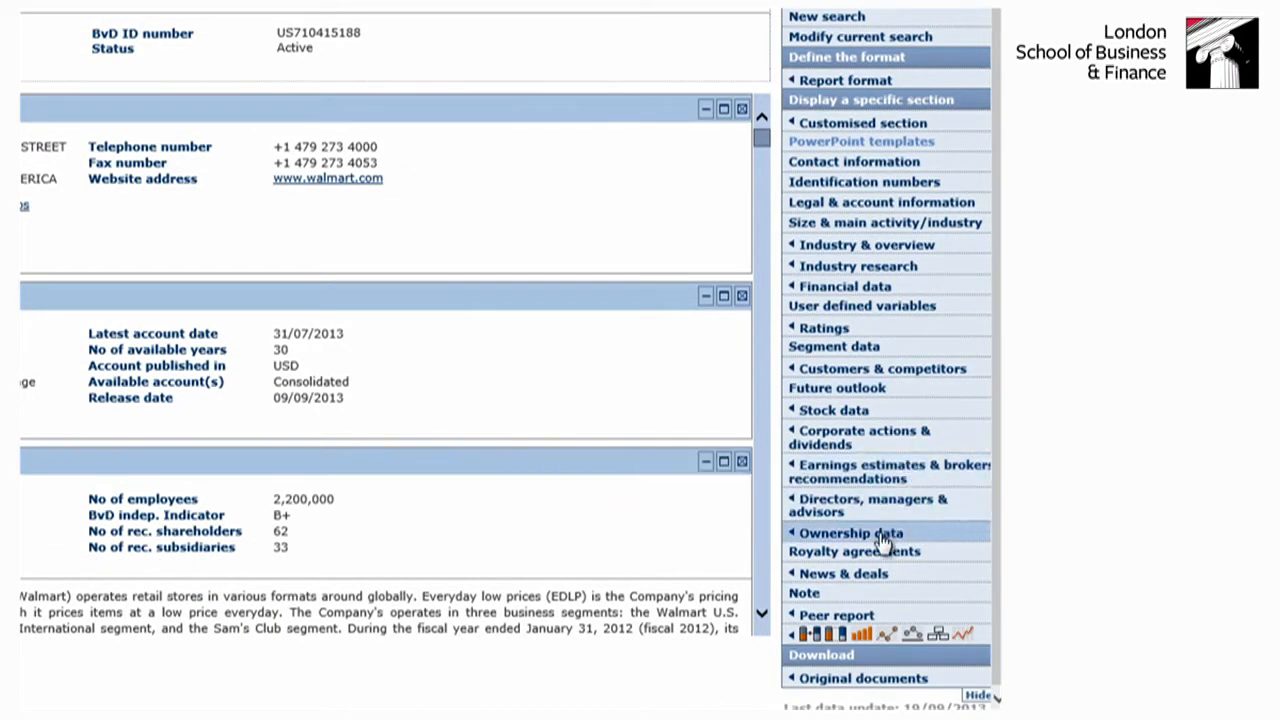
mouse_move(882, 540)
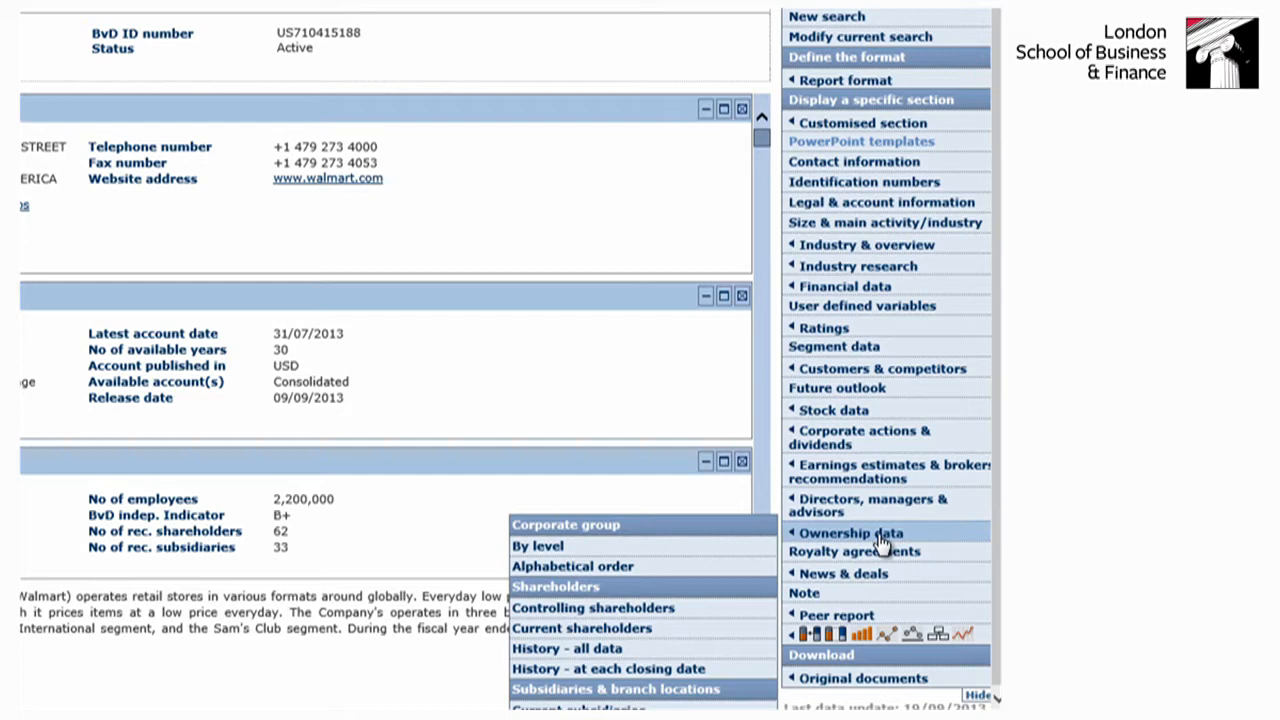
mouse_move(848, 410)
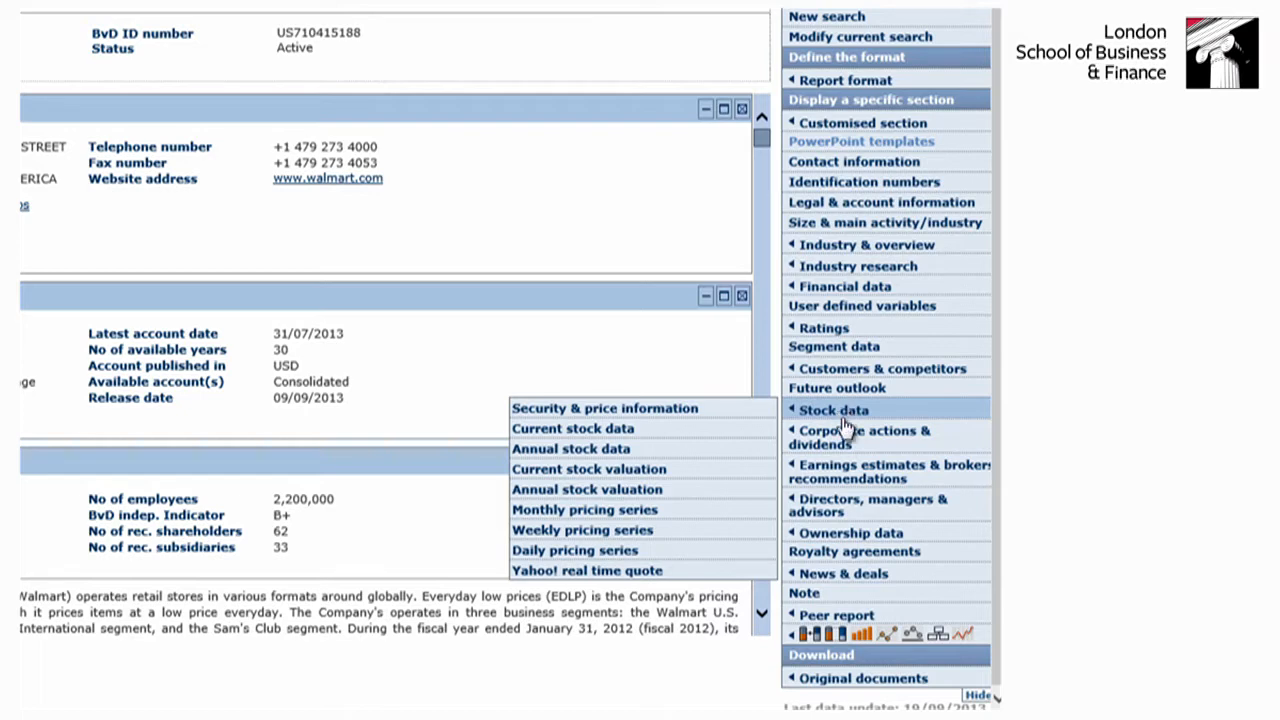
mouse_move(843, 625)
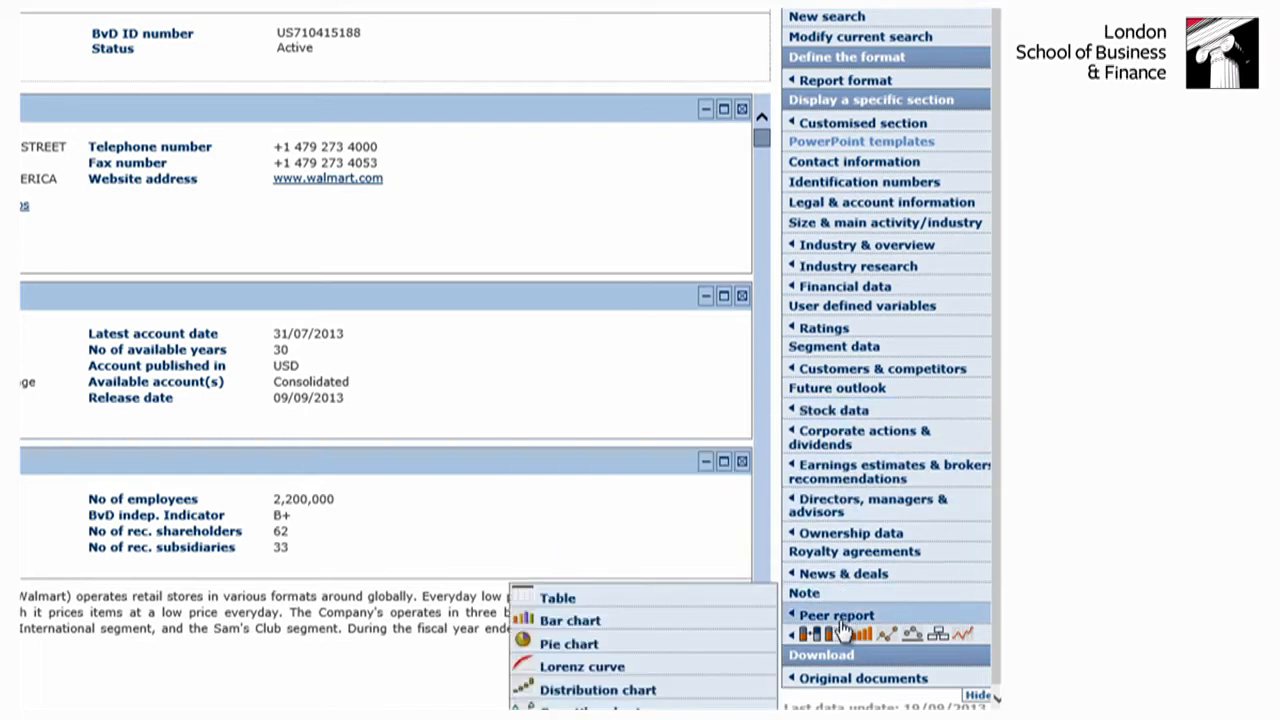
click(568, 645)
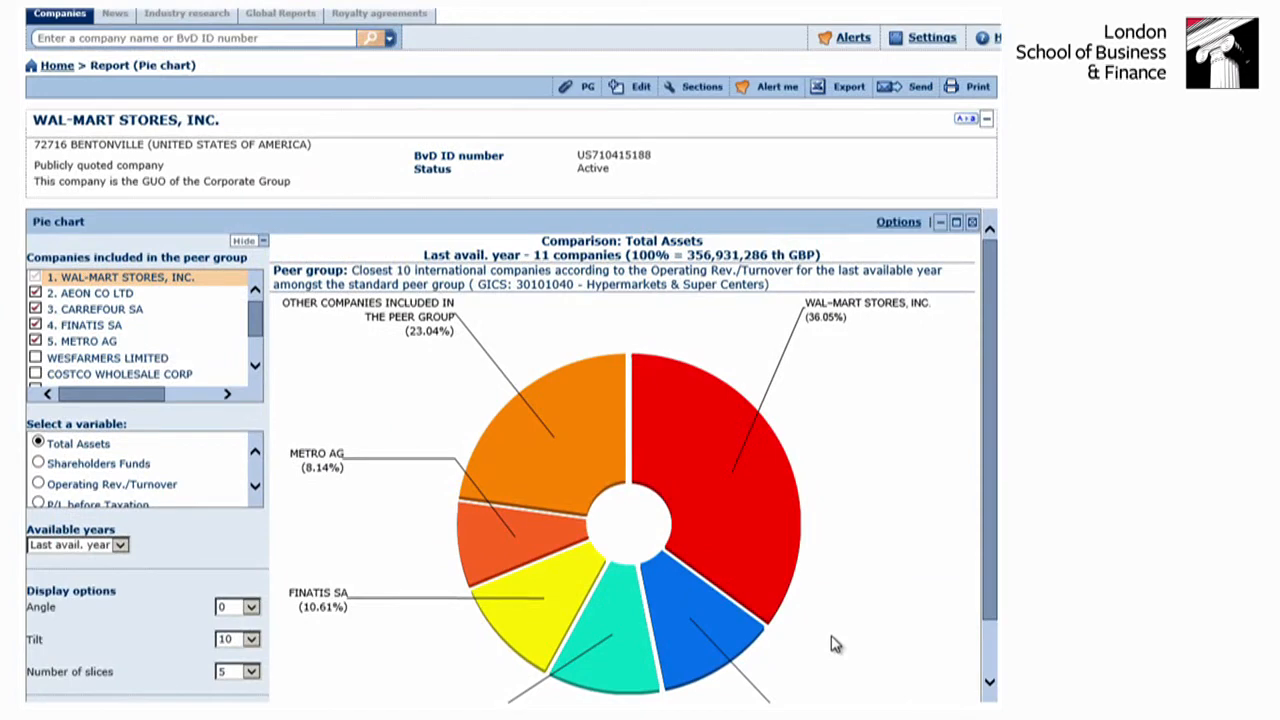
- Display the MarketLine (Datamonitor) industry profiles in which the company is mentioned
mouse_move(832, 714)
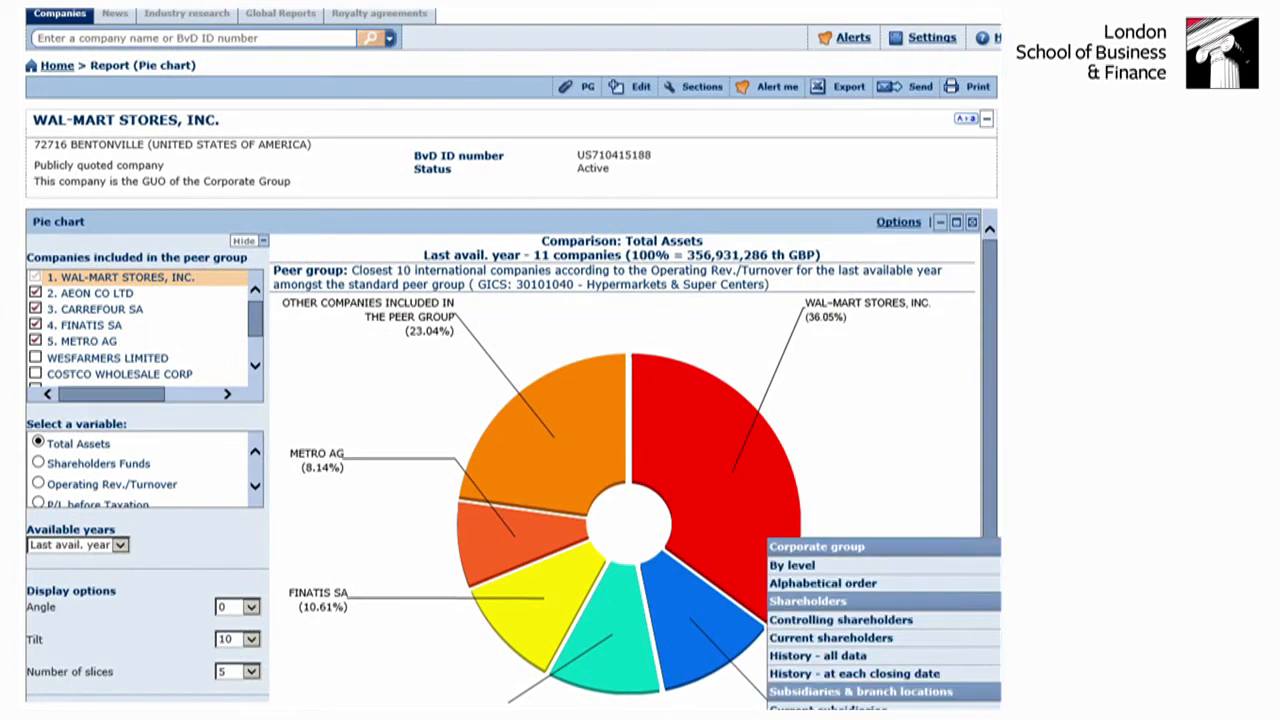
mouse_move(1005, 565)
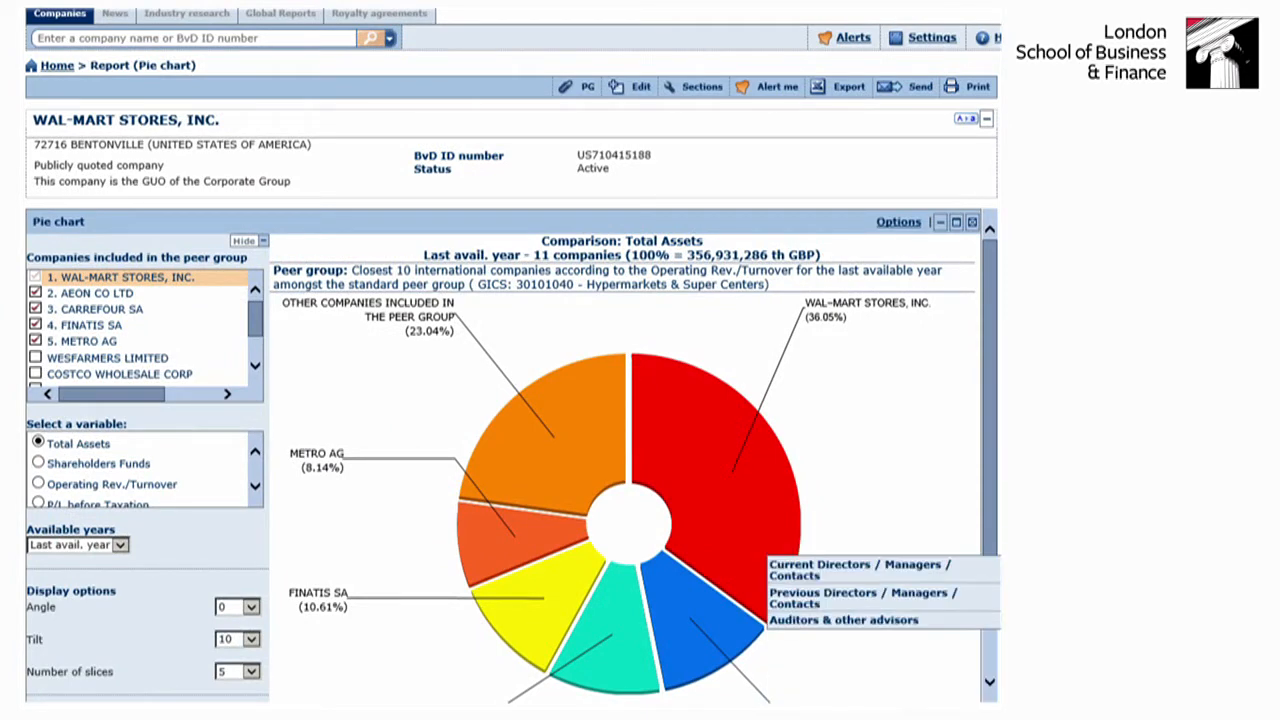
mouse_move(1005, 535)
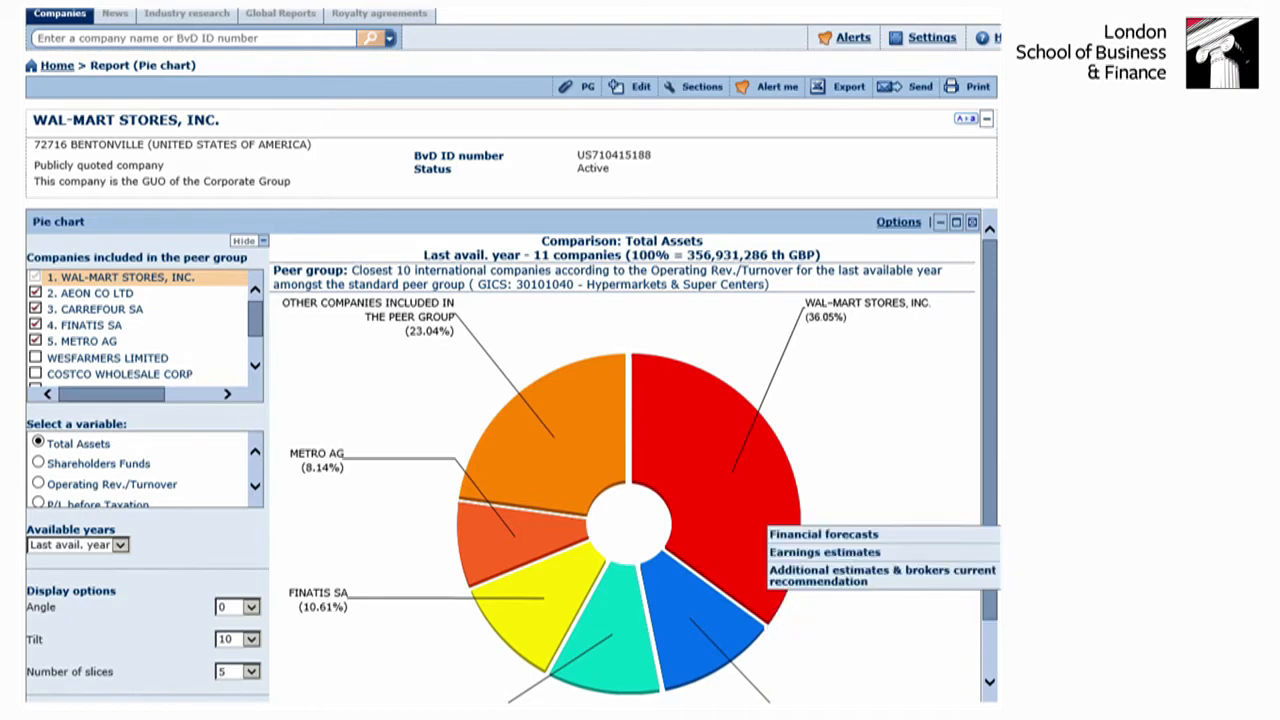
mouse_move(1005, 360)
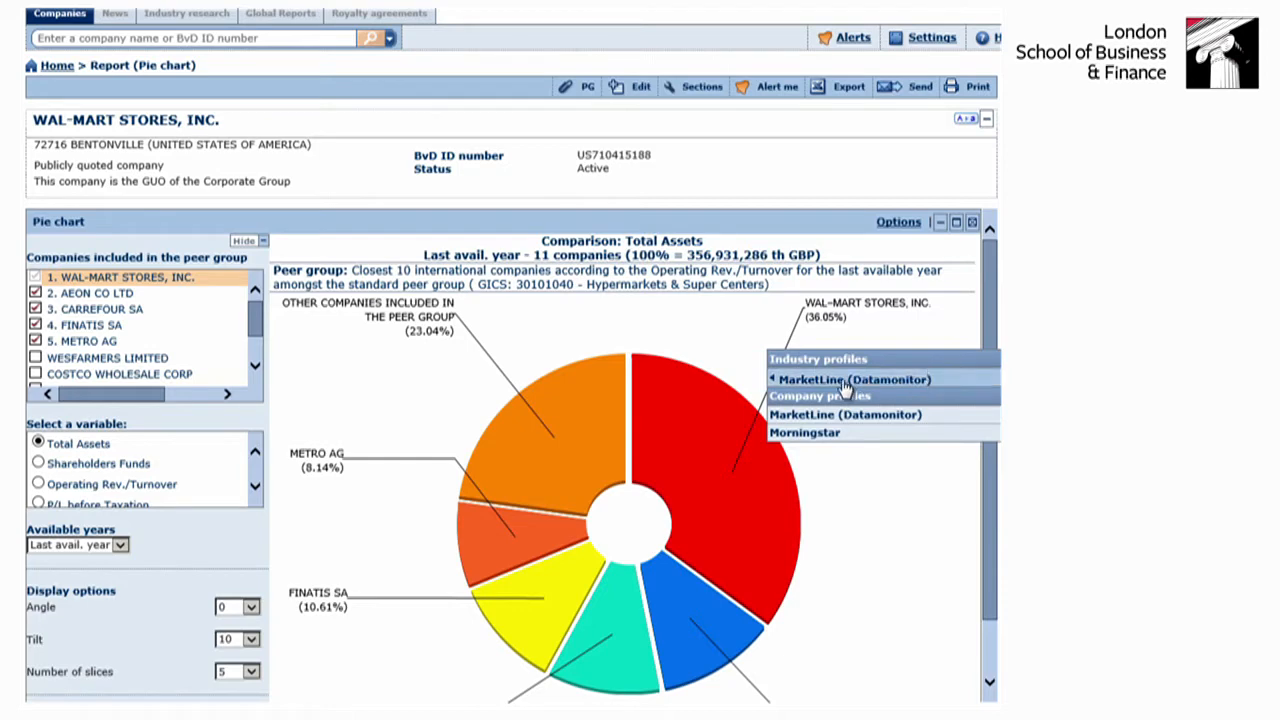
mouse_move(820, 387)
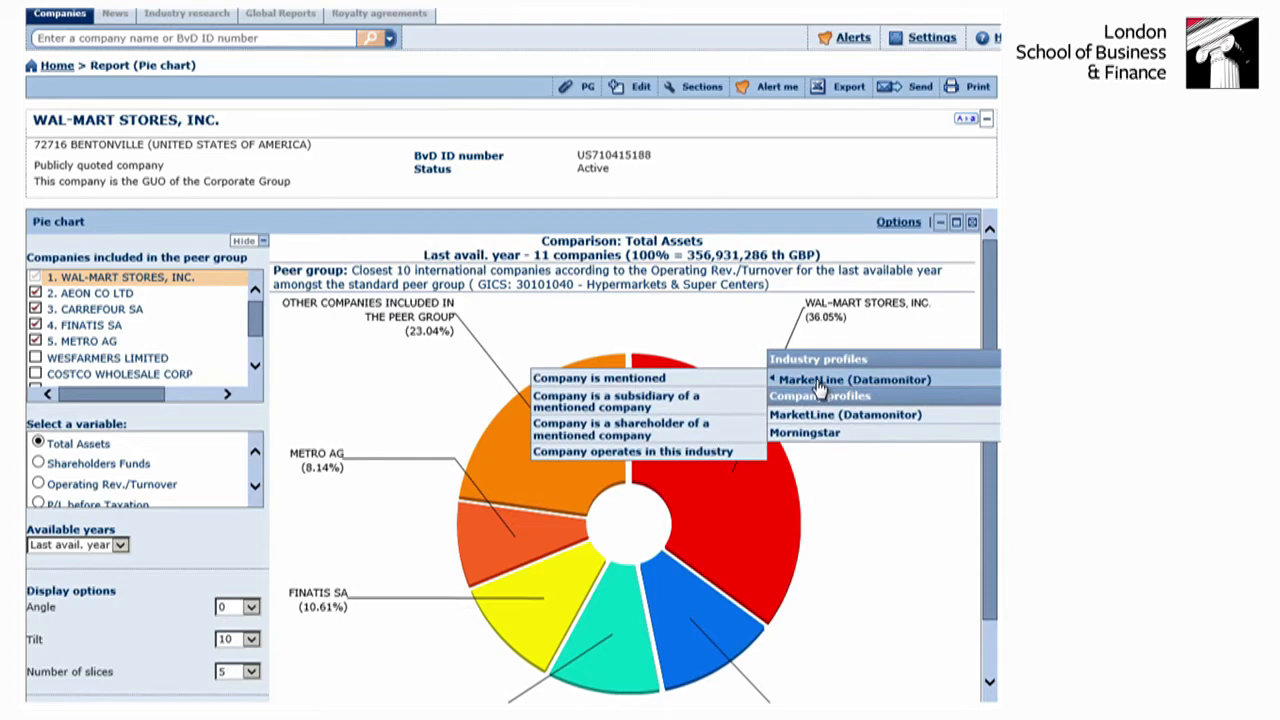
click(643, 384)
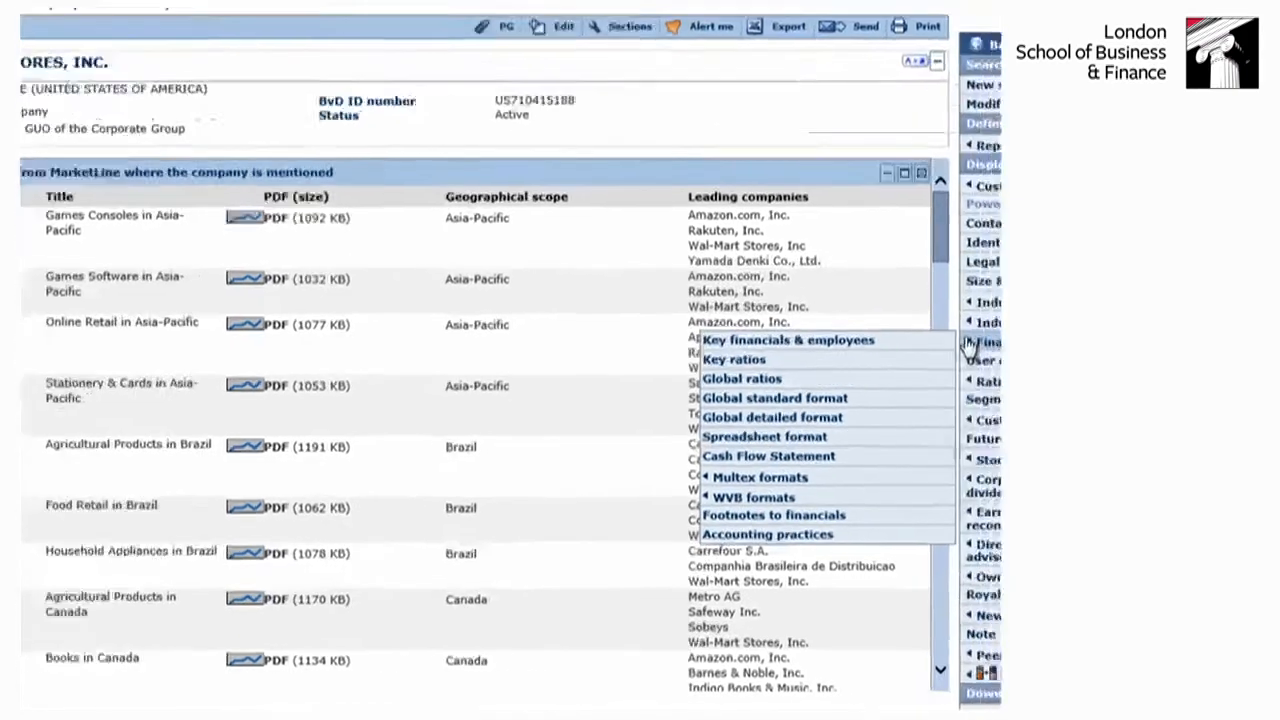
- Display the company's Current Directors / Managers / Contacts section
mouse_move(732, 168)
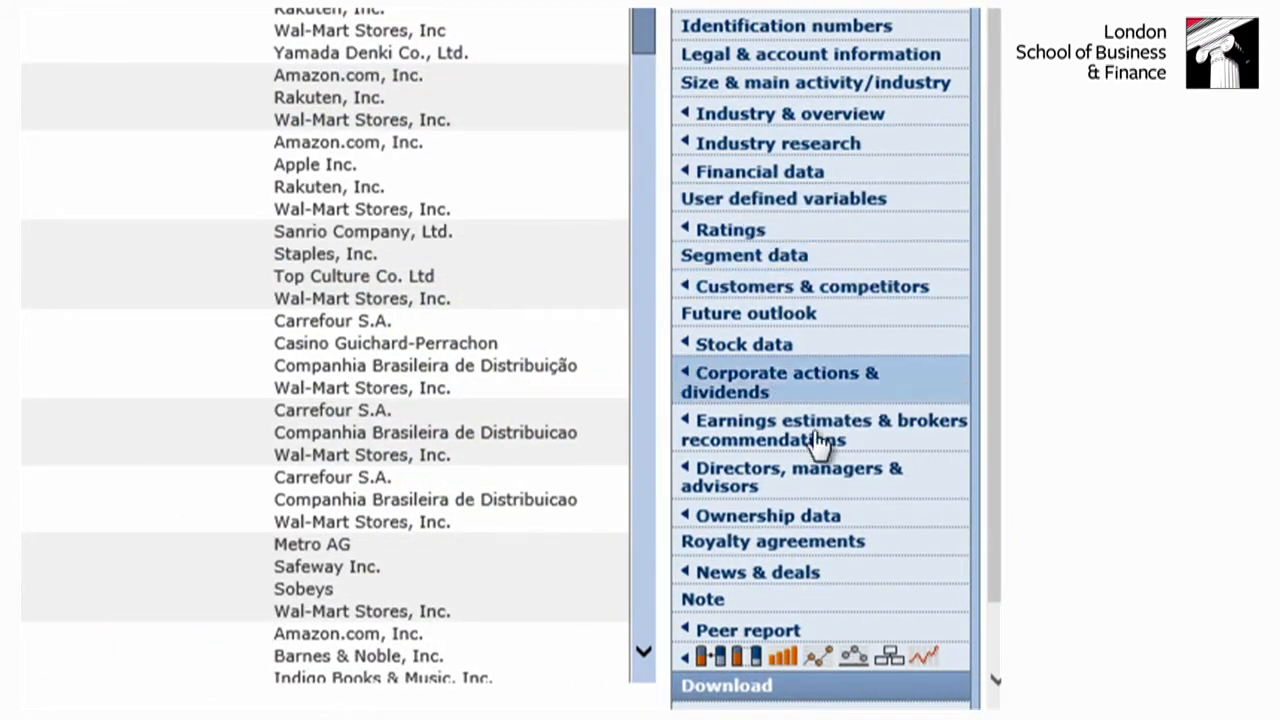
mouse_move(815, 445)
scroll(815, 445, down, 1)
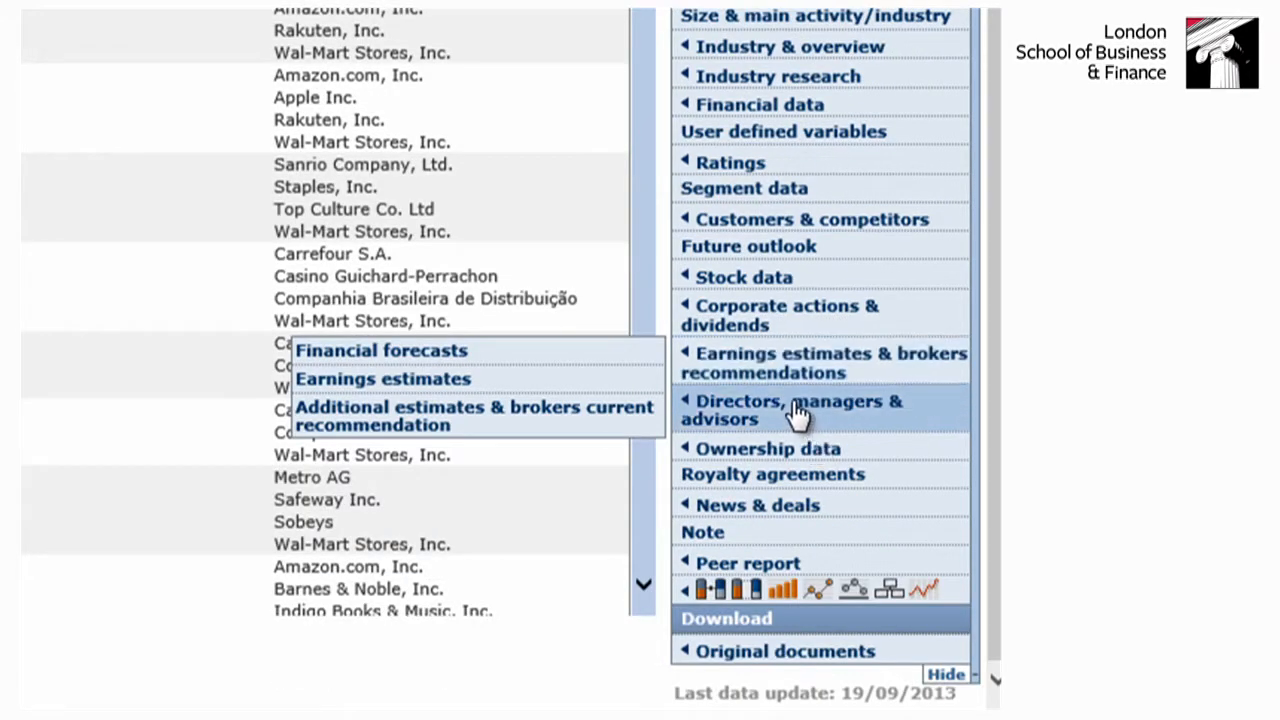
mouse_move(797, 412)
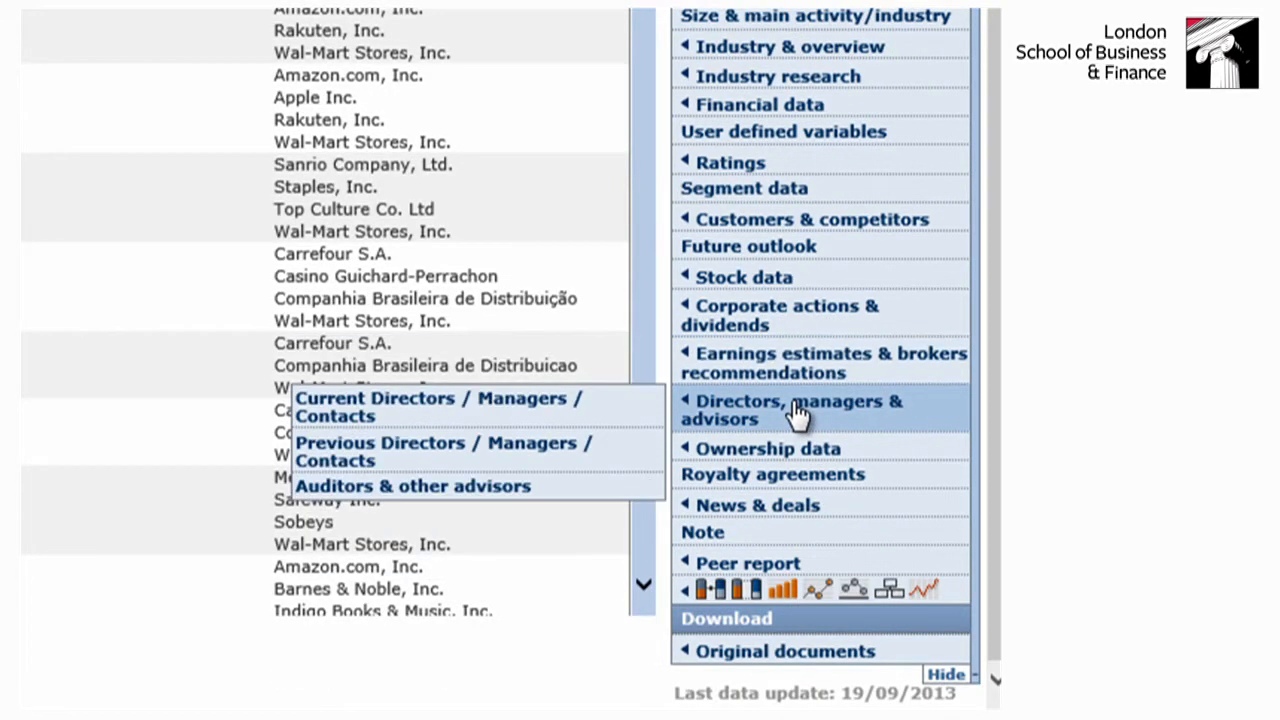
click(387, 411)
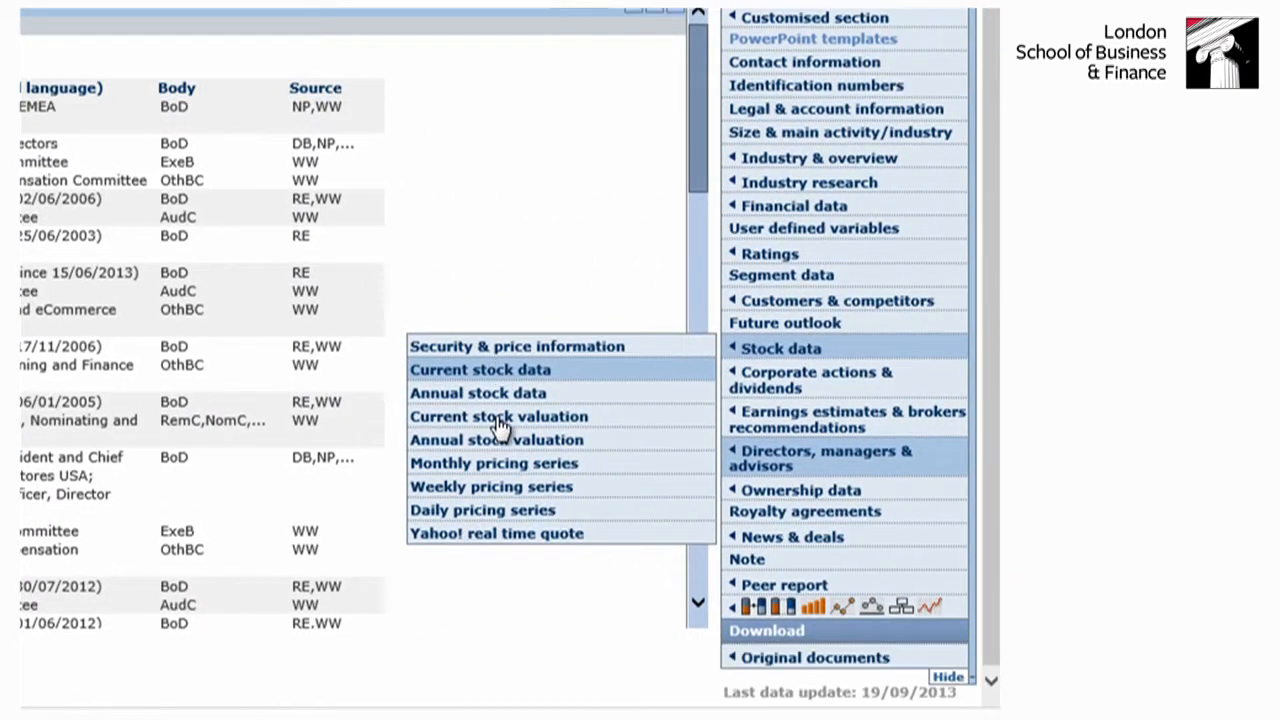
- Open the company's EOL SEC filings and view the 10-Q document filed on 05/09/2013
mouse_move(828, 659)
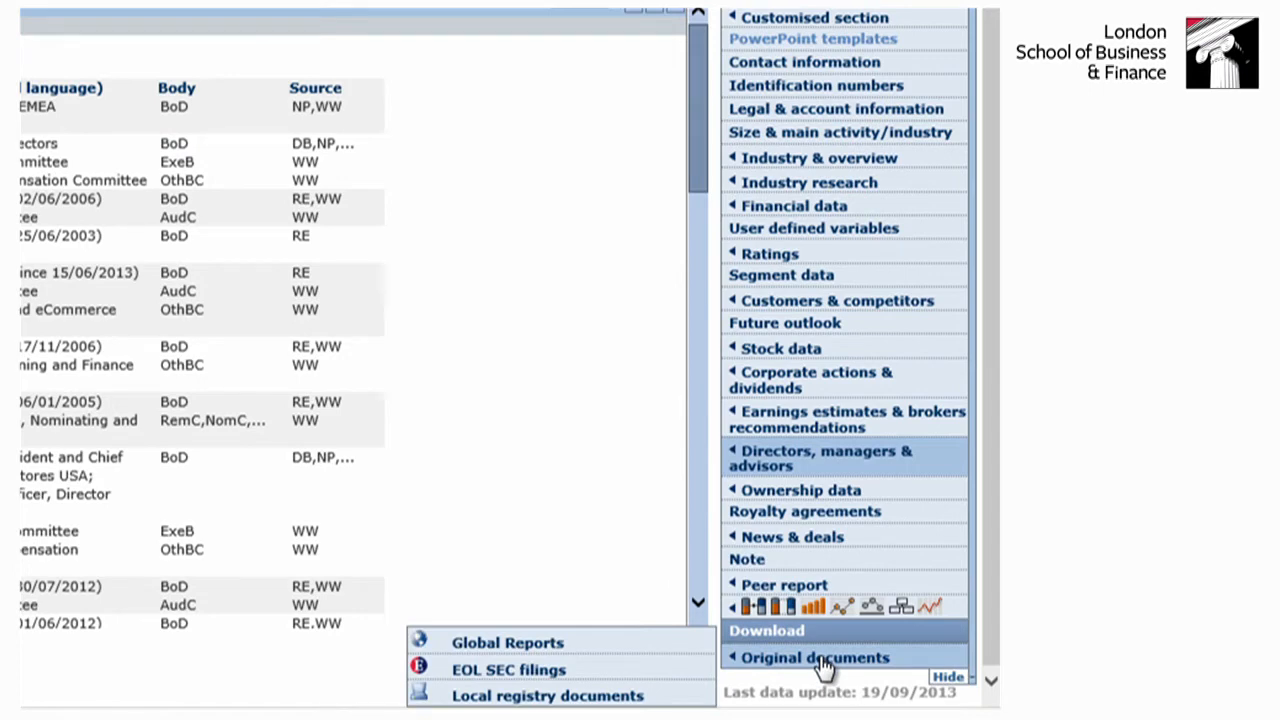
click(538, 673)
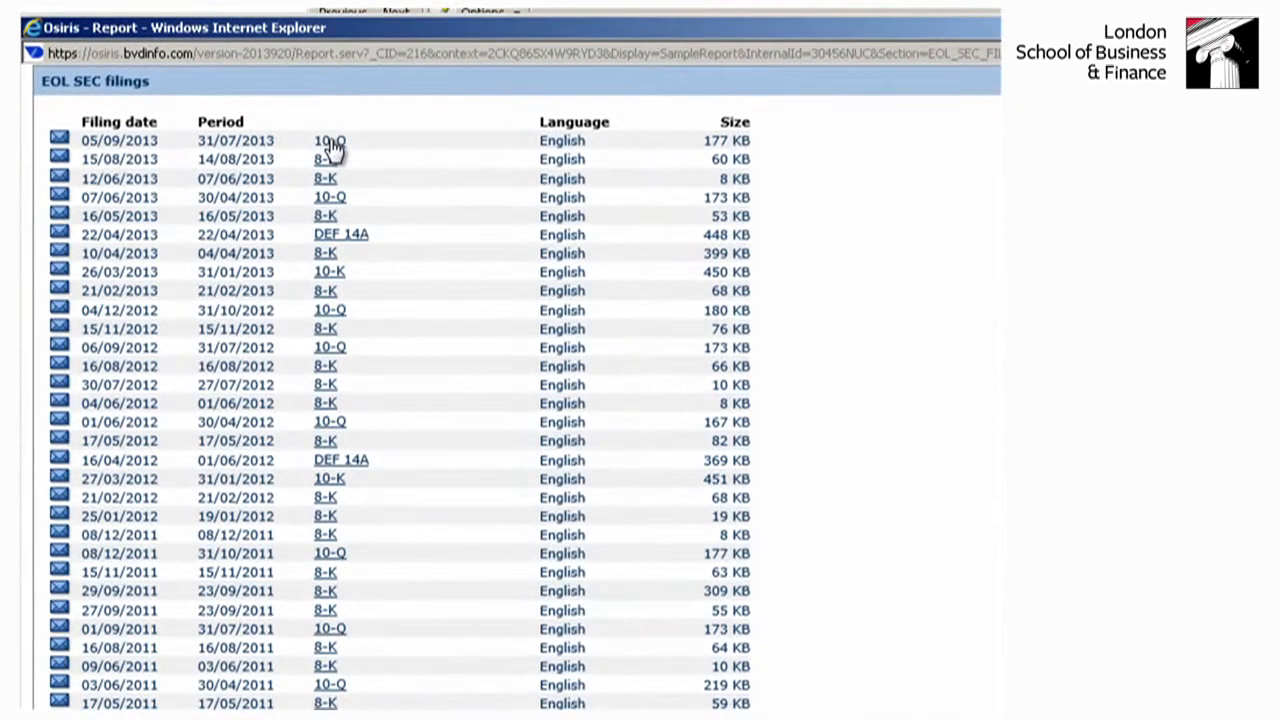
click(330, 142)
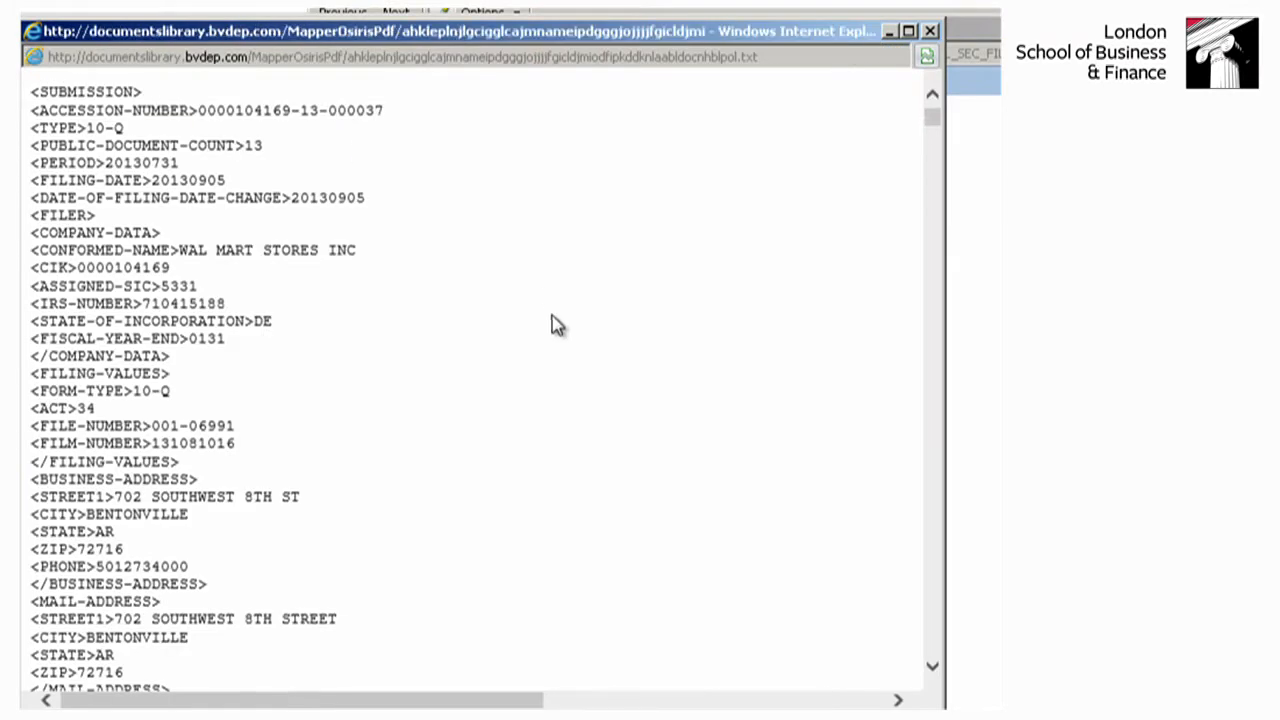
- Skim the opening pages of the 10-Q document and close it along with the SEC filings list
scroll(586, 337, down, 12)
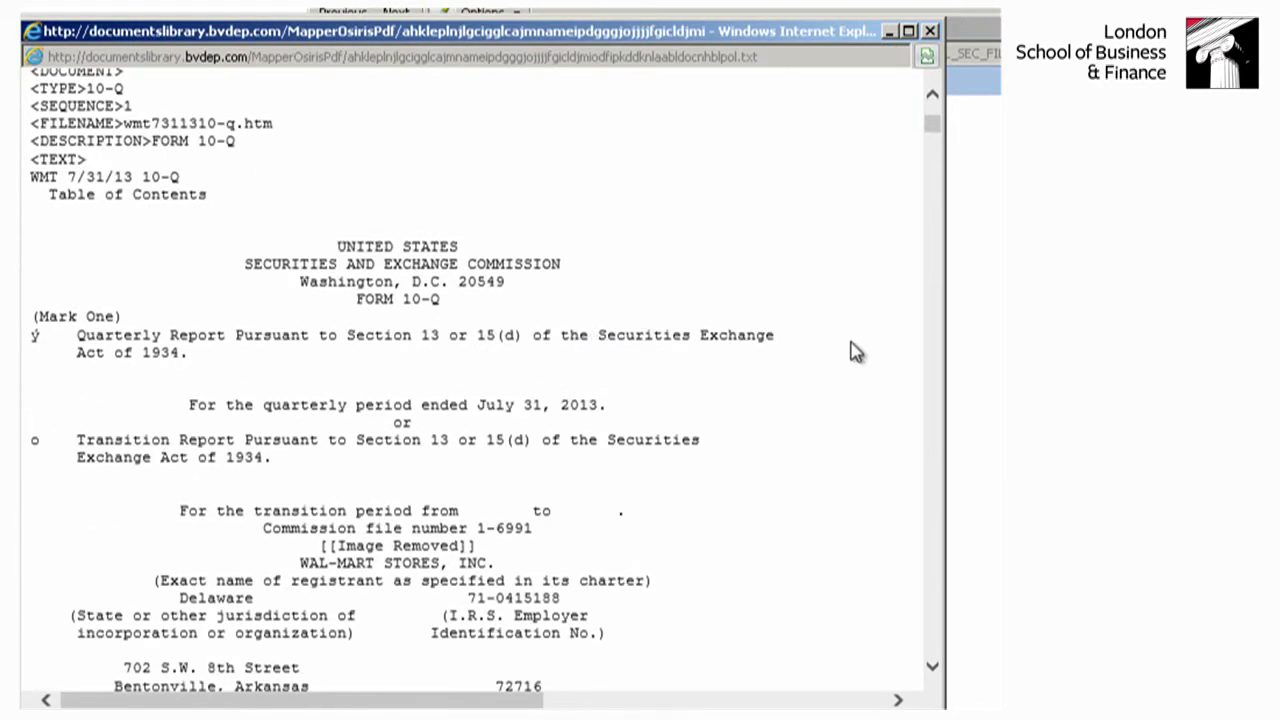
scroll(852, 350, down, 9)
scroll(852, 350, down, 11)
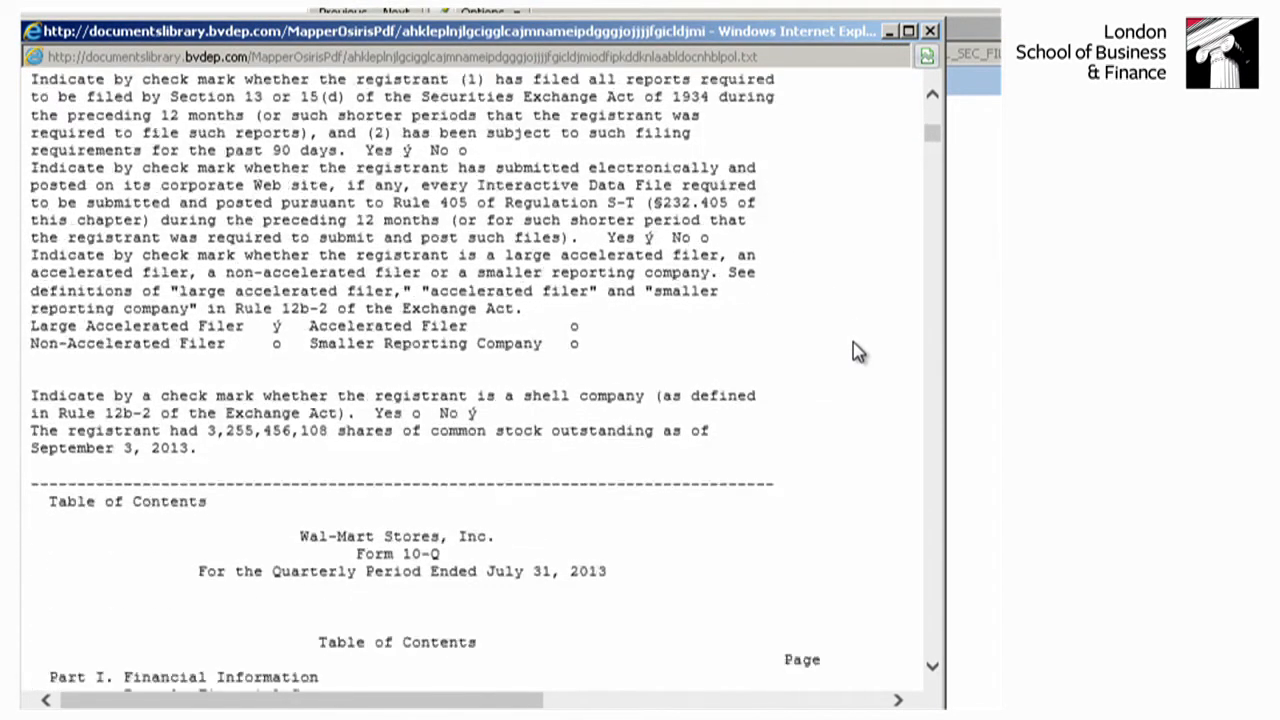
click(931, 33)
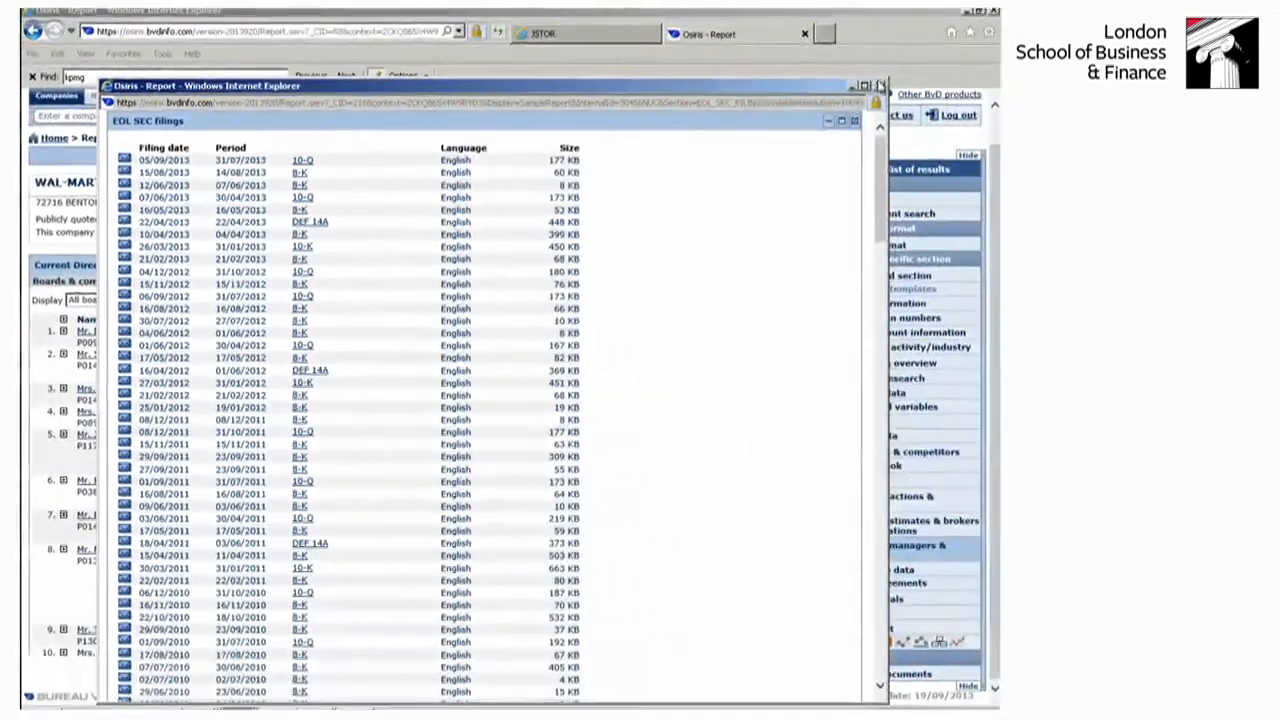
click(881, 87)
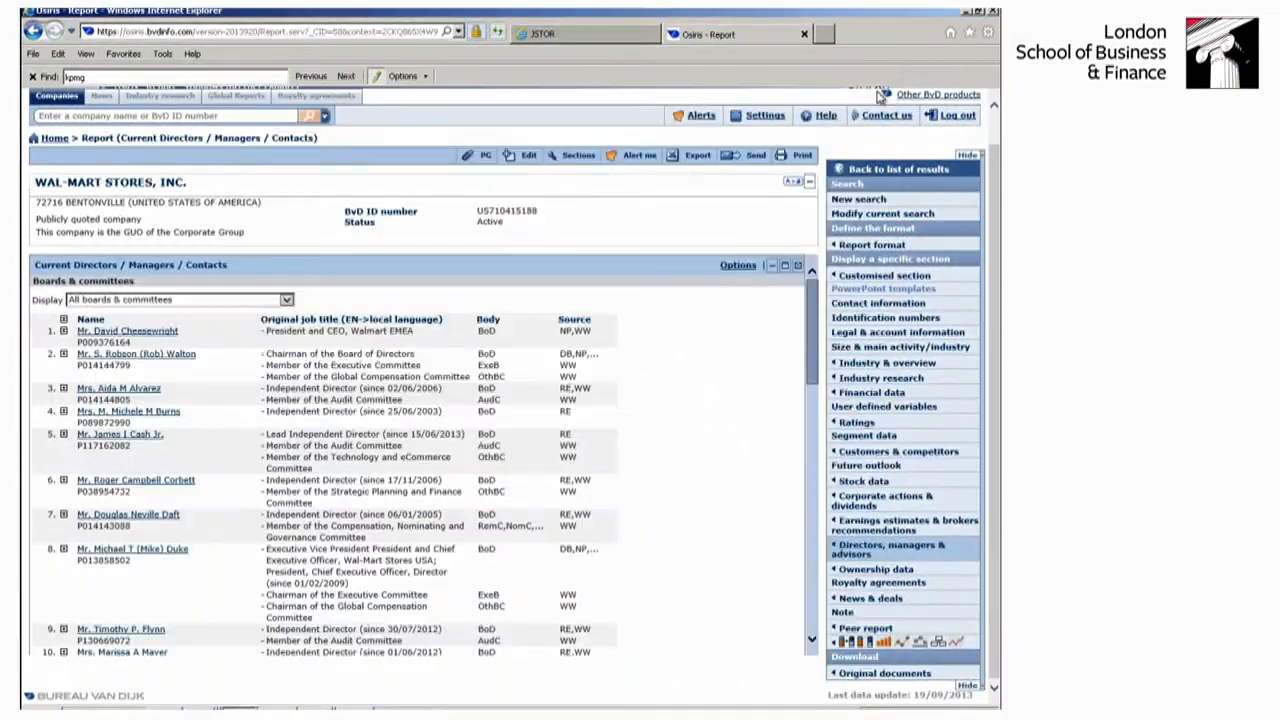
- Try to open the 31/01/2013 Annual Report from the company's Global Reports list and close the list
mouse_move(880, 675)
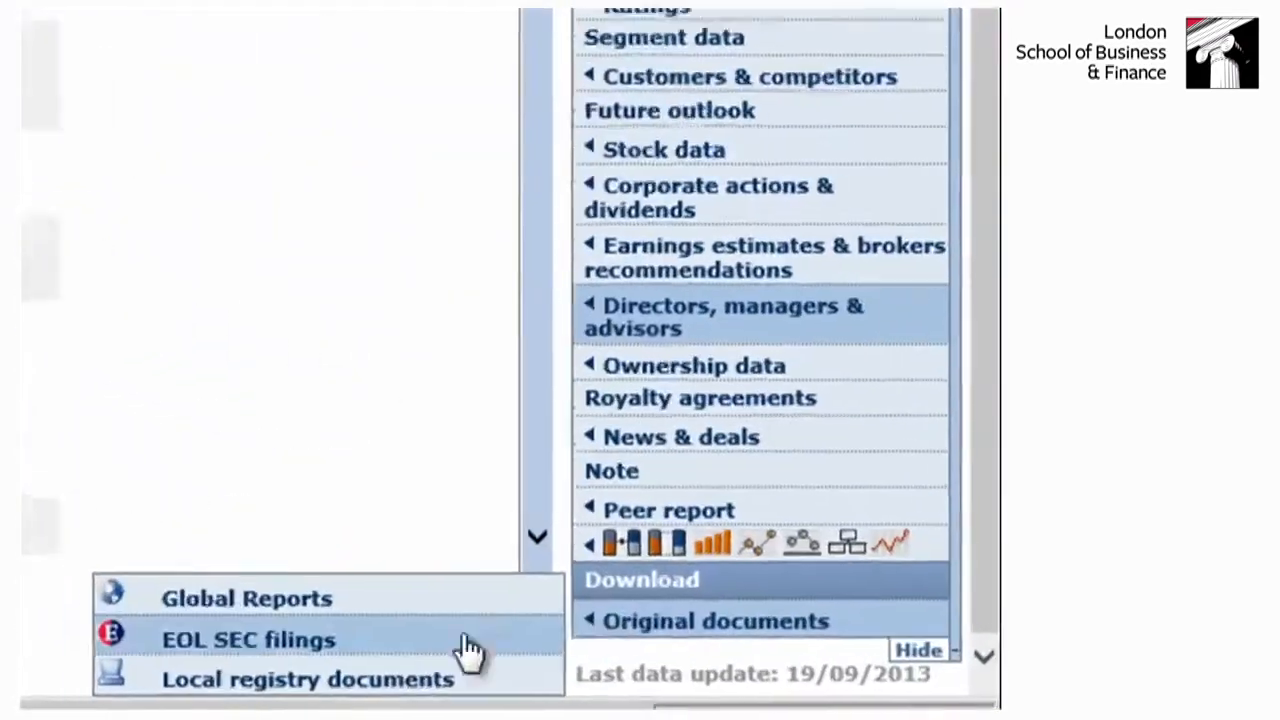
click(358, 680)
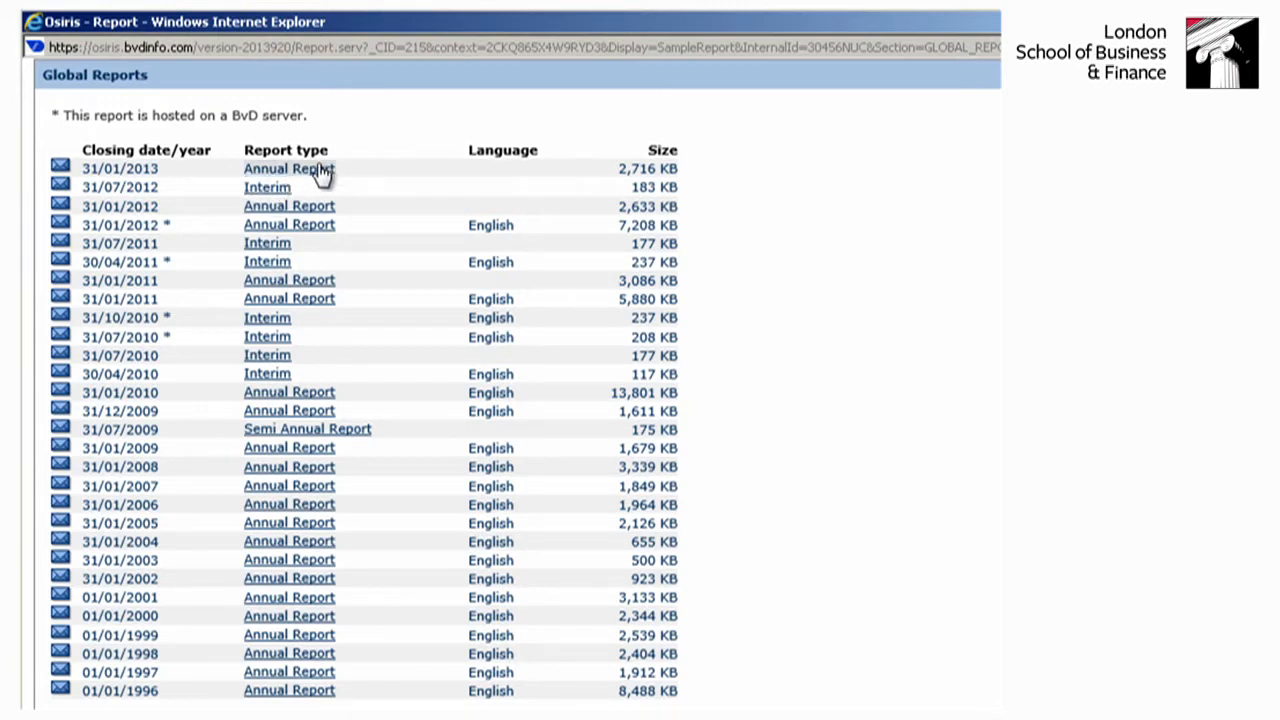
click(320, 170)
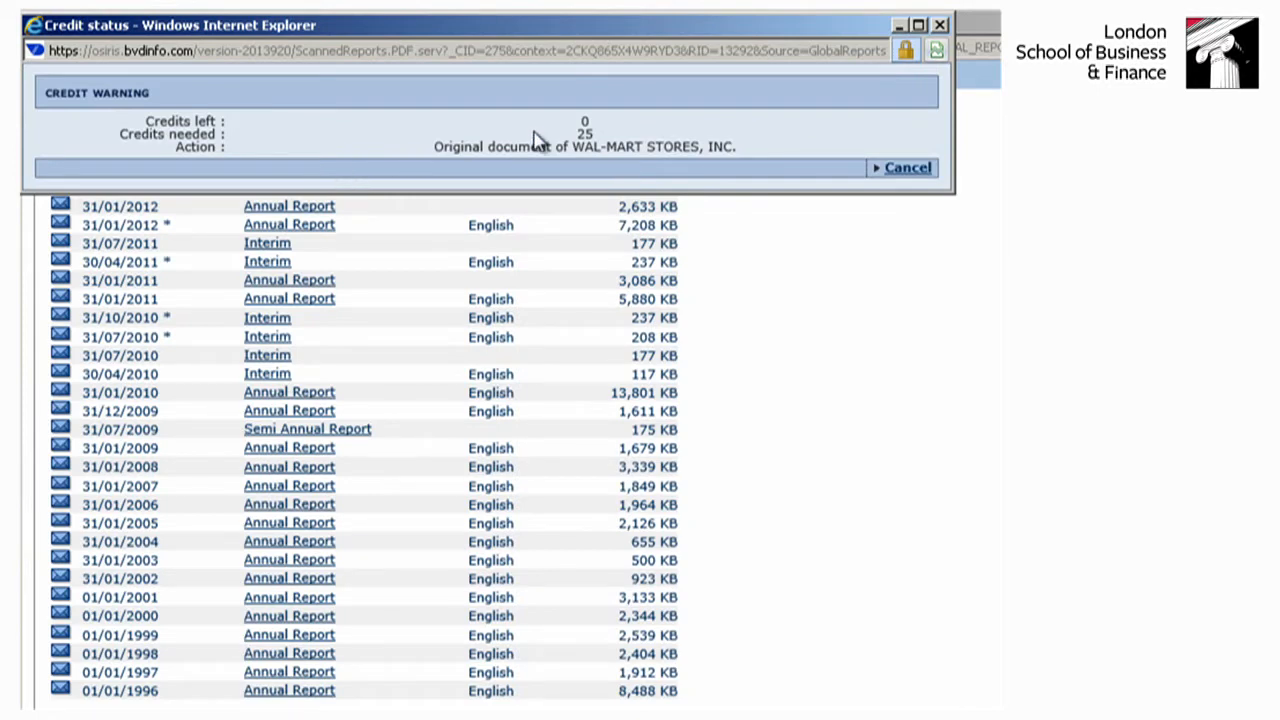
click(906, 168)
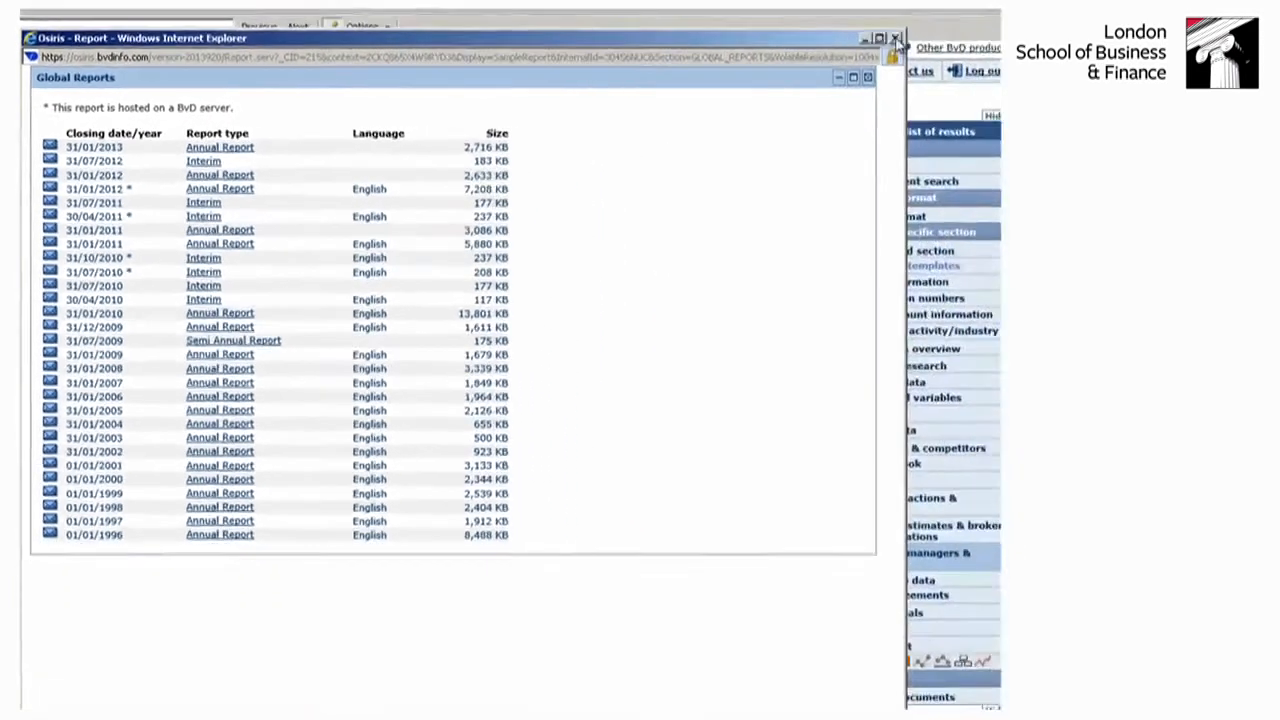
click(895, 41)
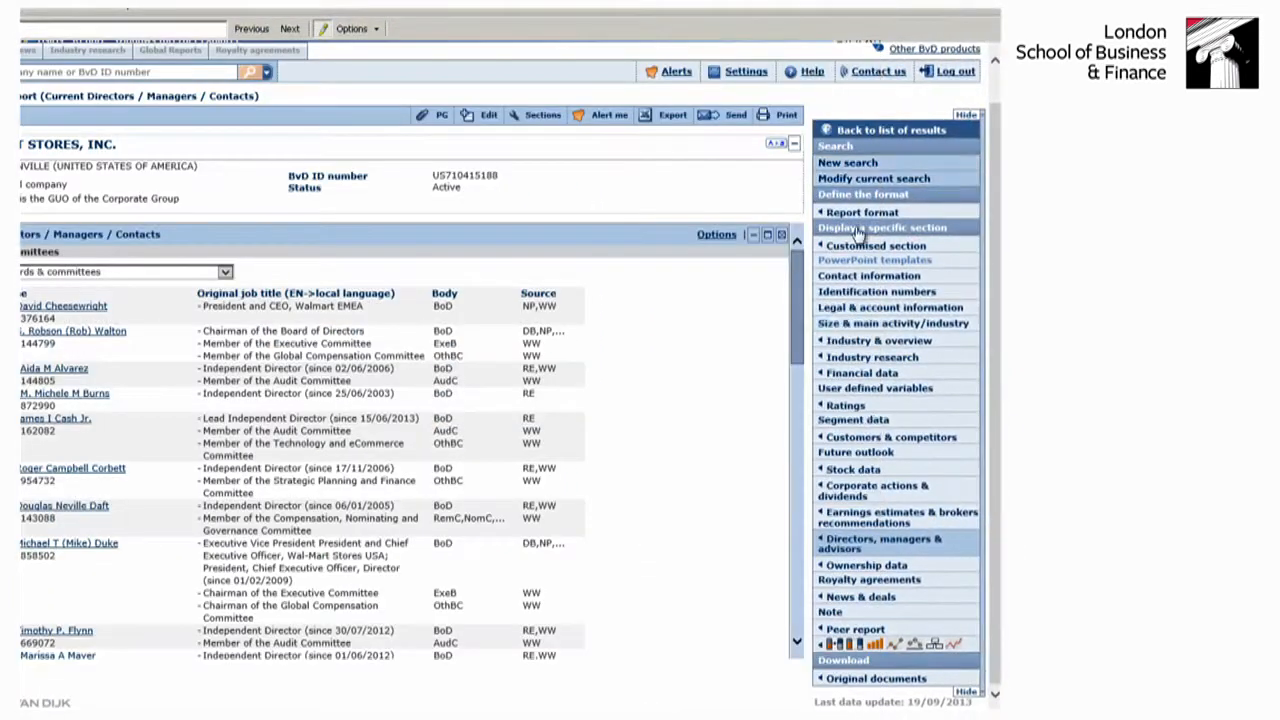
- Open the company's EOL SEC filings, skim the 8-K document filed on 12/06/2013, and close that document
mouse_move(915, 684)
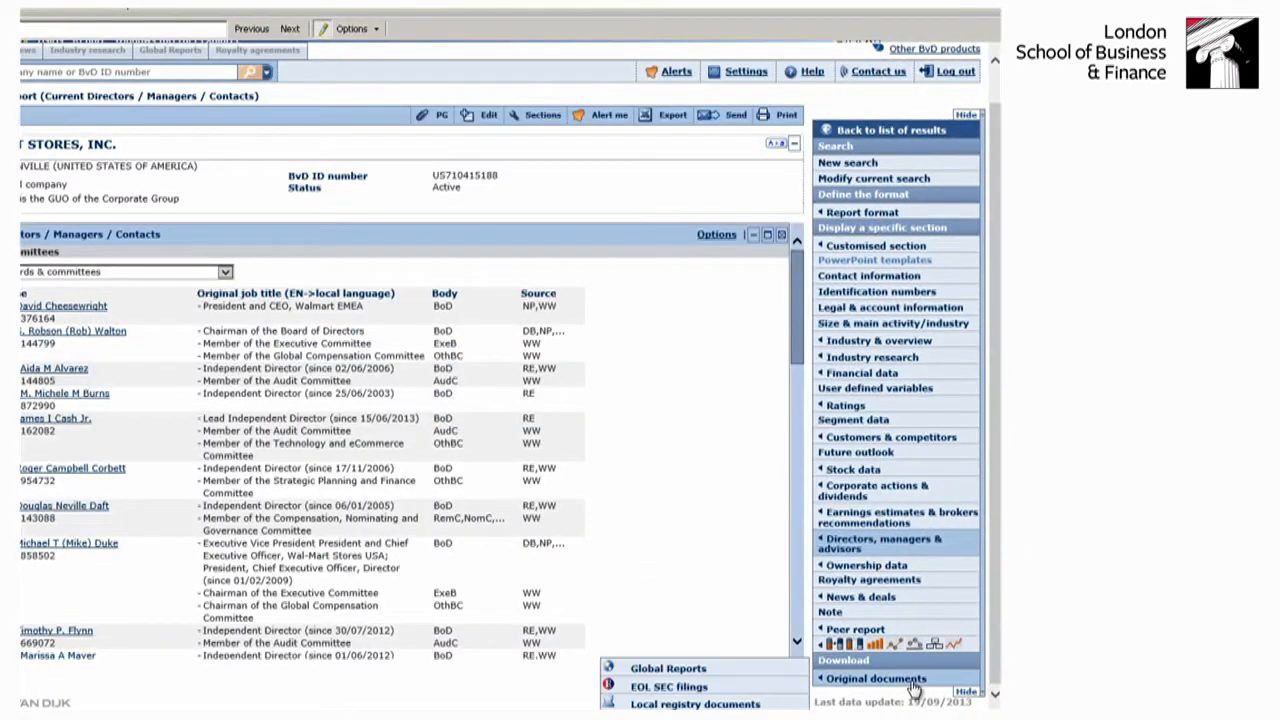
click(690, 688)
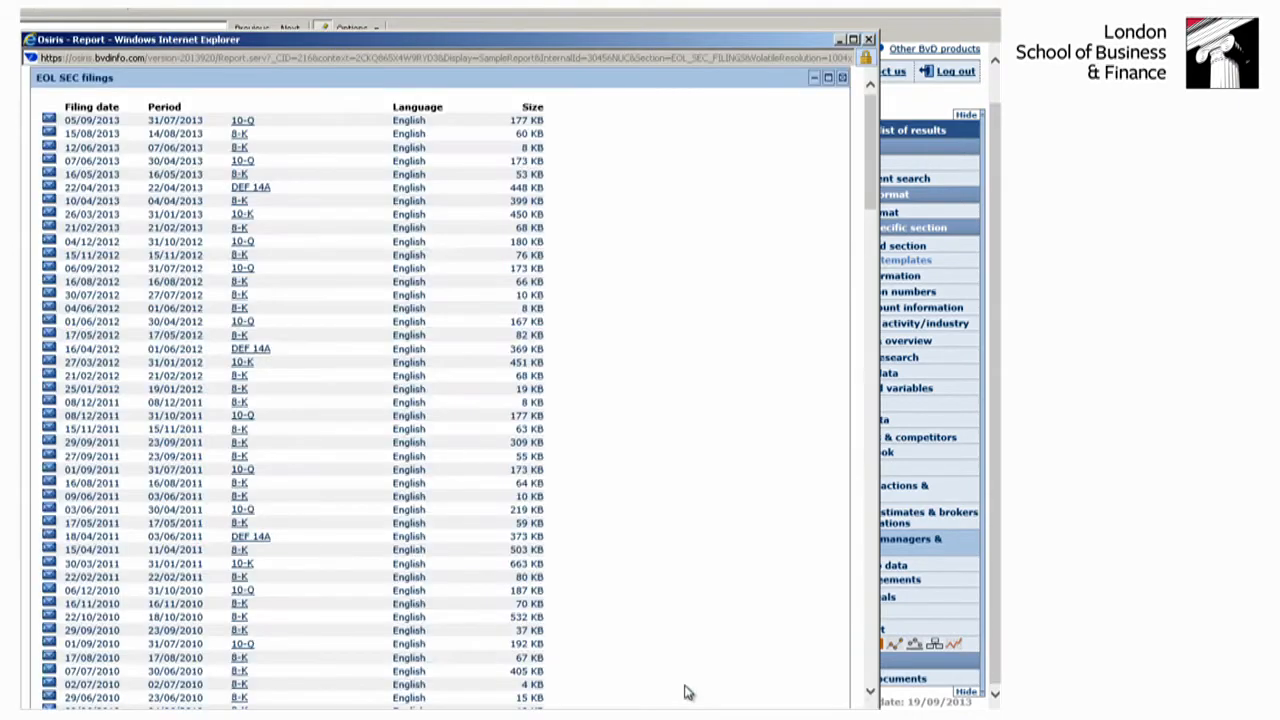
click(239, 147)
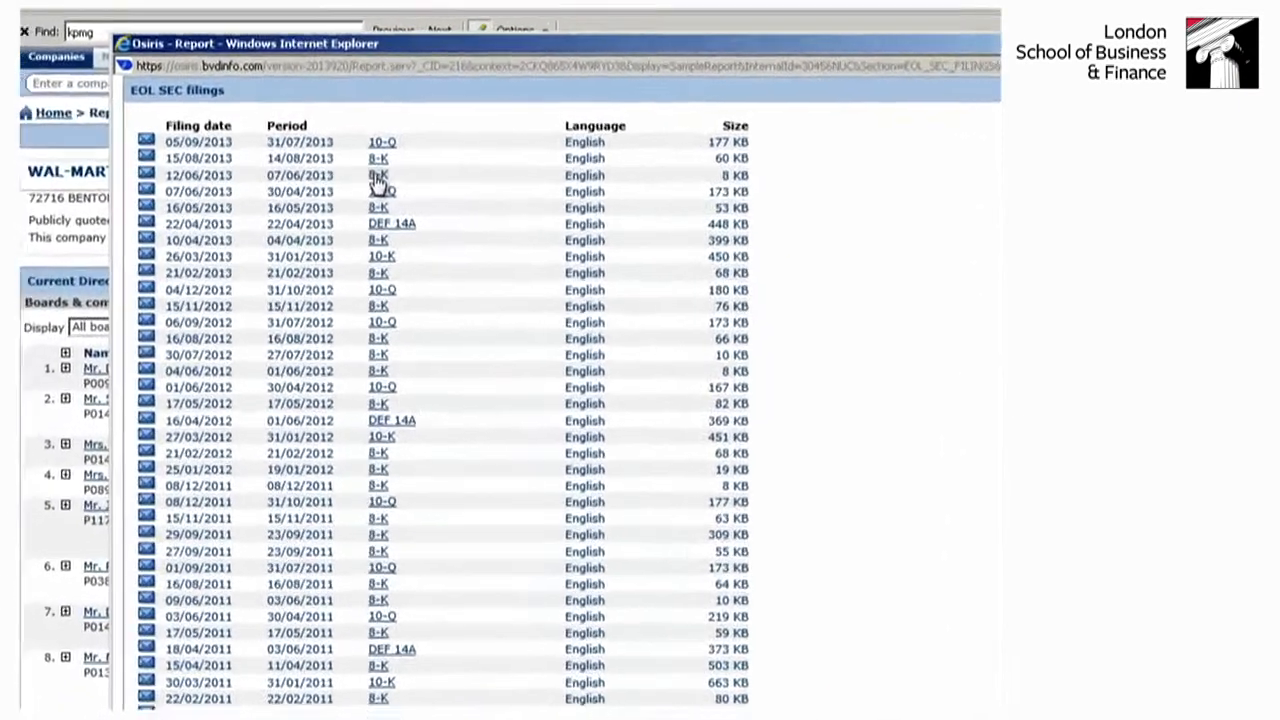
scroll(697, 320, down, 10)
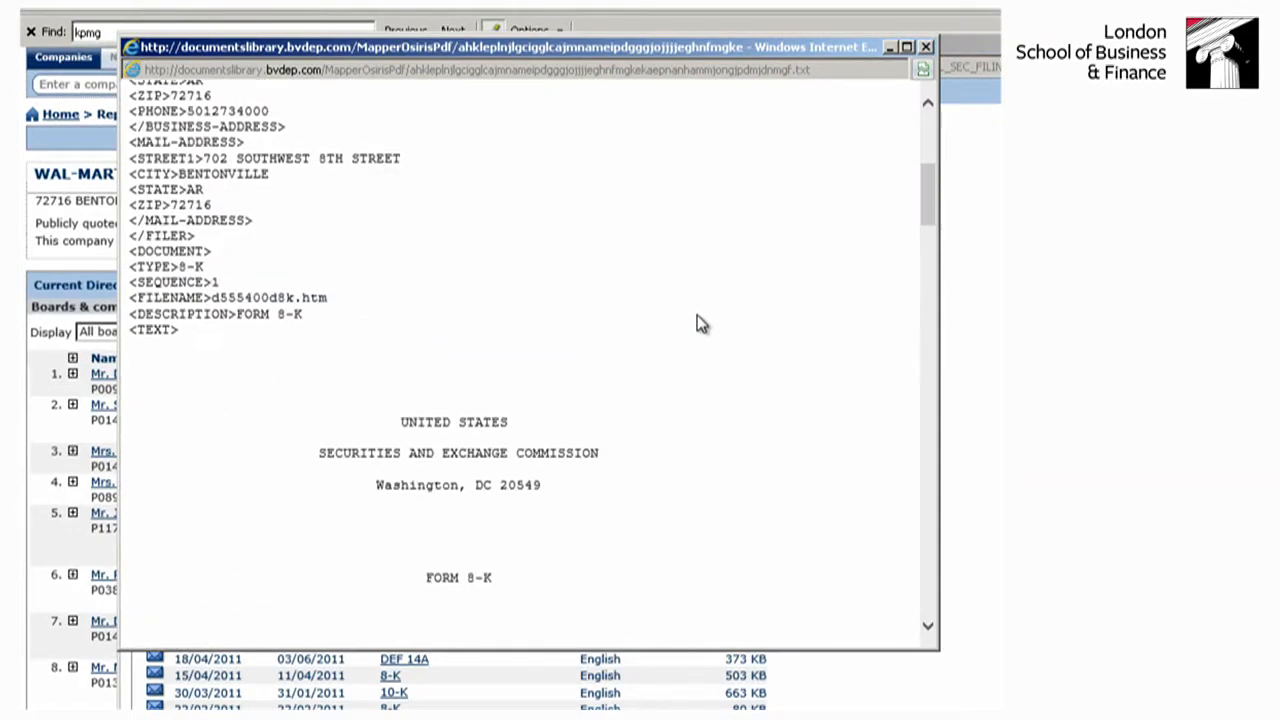
click(926, 47)
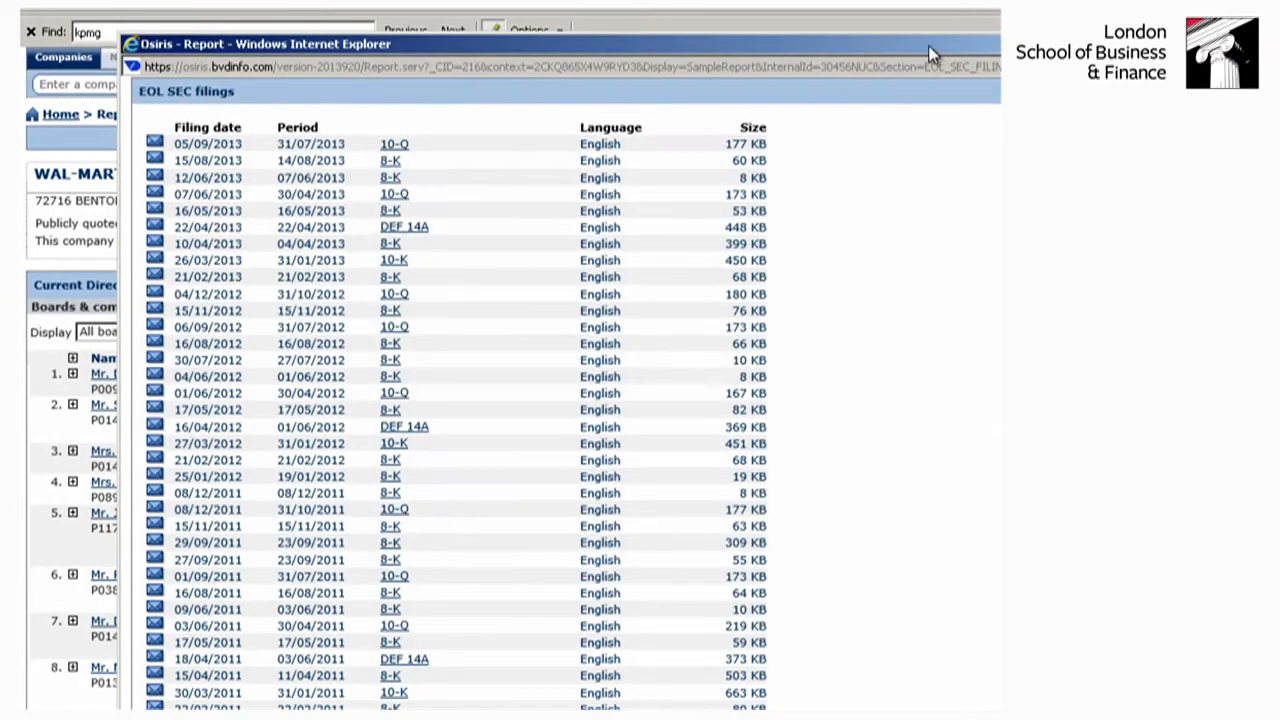
- View the 10-Q document filed on 05/09/2013, close it, and skim and close the SEC filings list
click(394, 144)
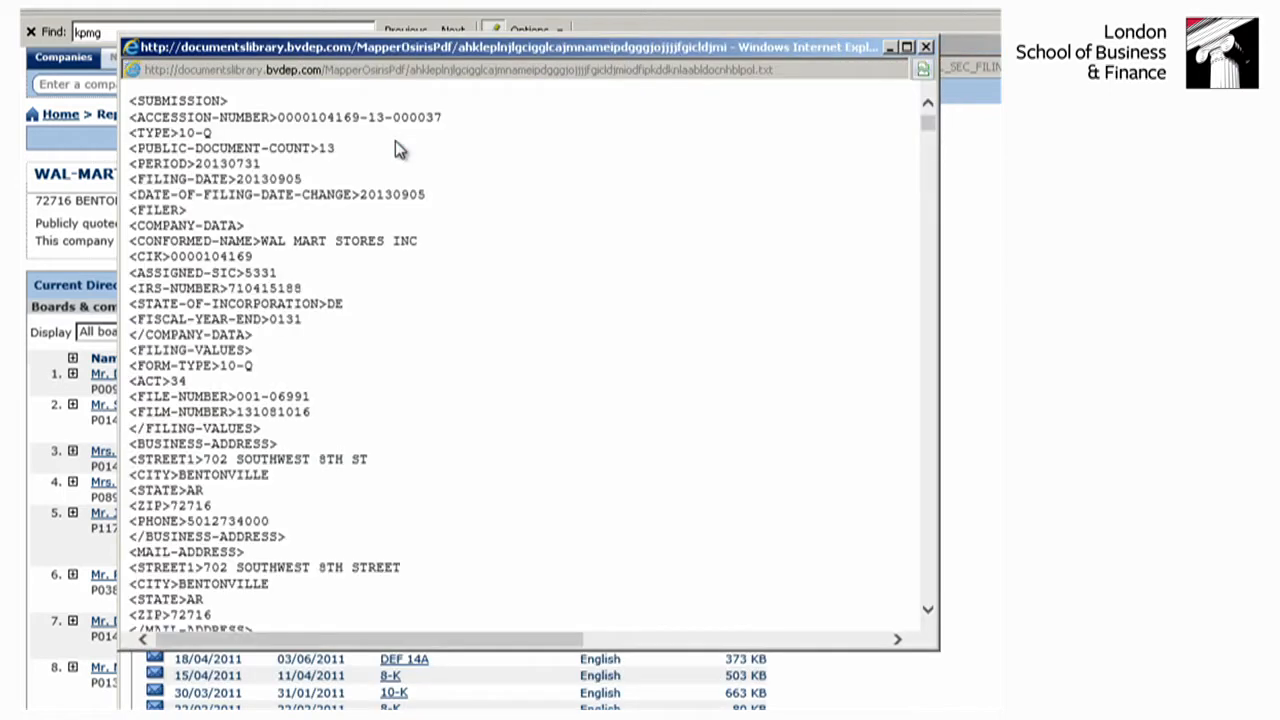
click(926, 46)
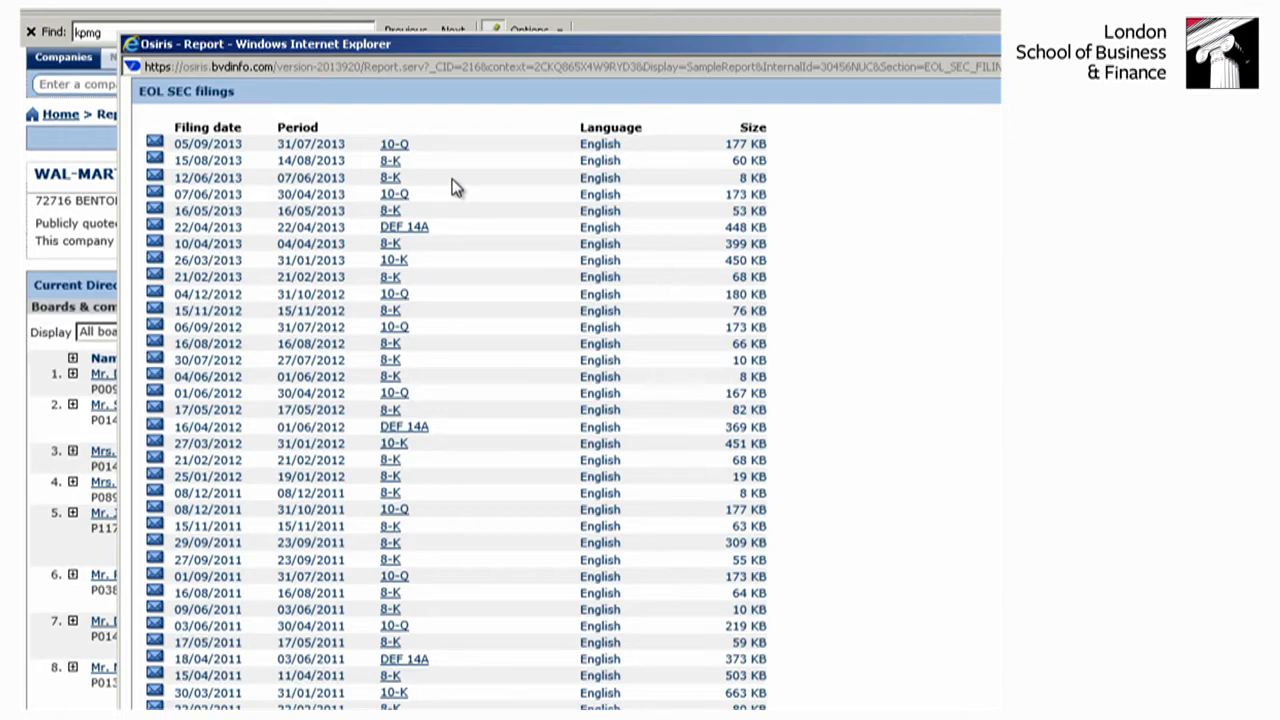
scroll(452, 180, down, 5)
scroll(452, 186, up, 5)
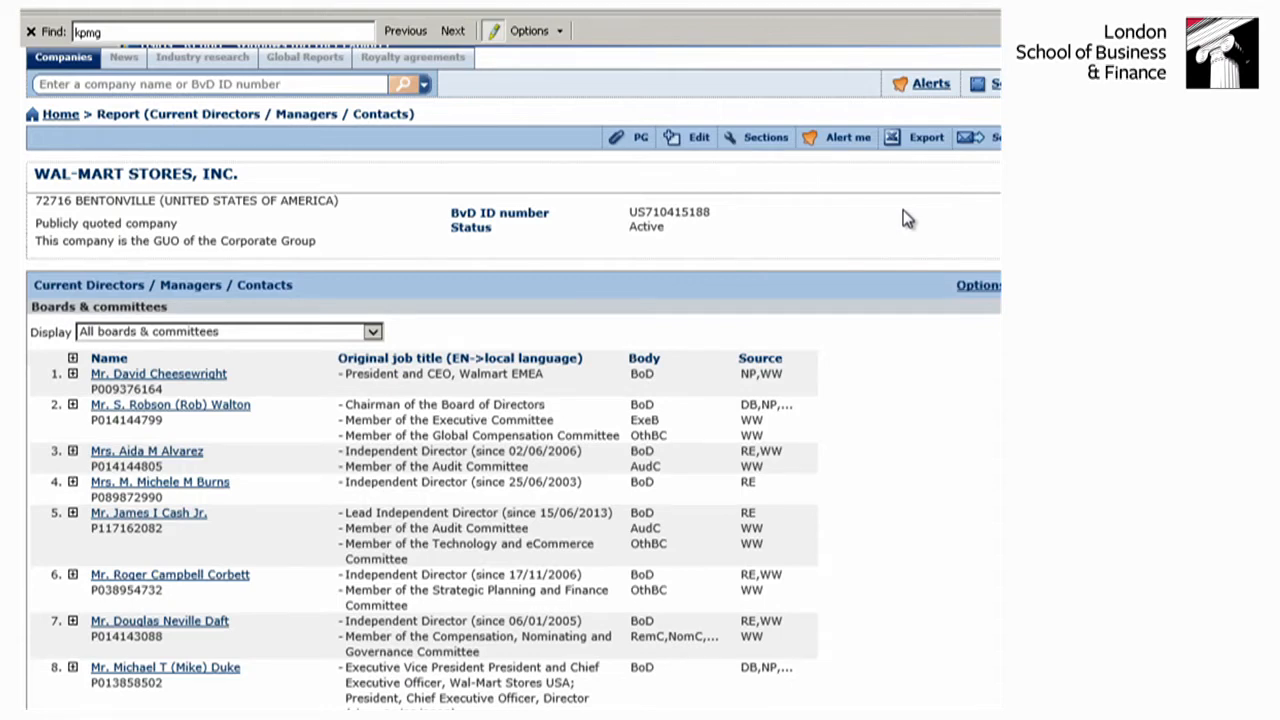
- Return to the company search page and open the industry classifications search
scroll(677, 228, up, 1)
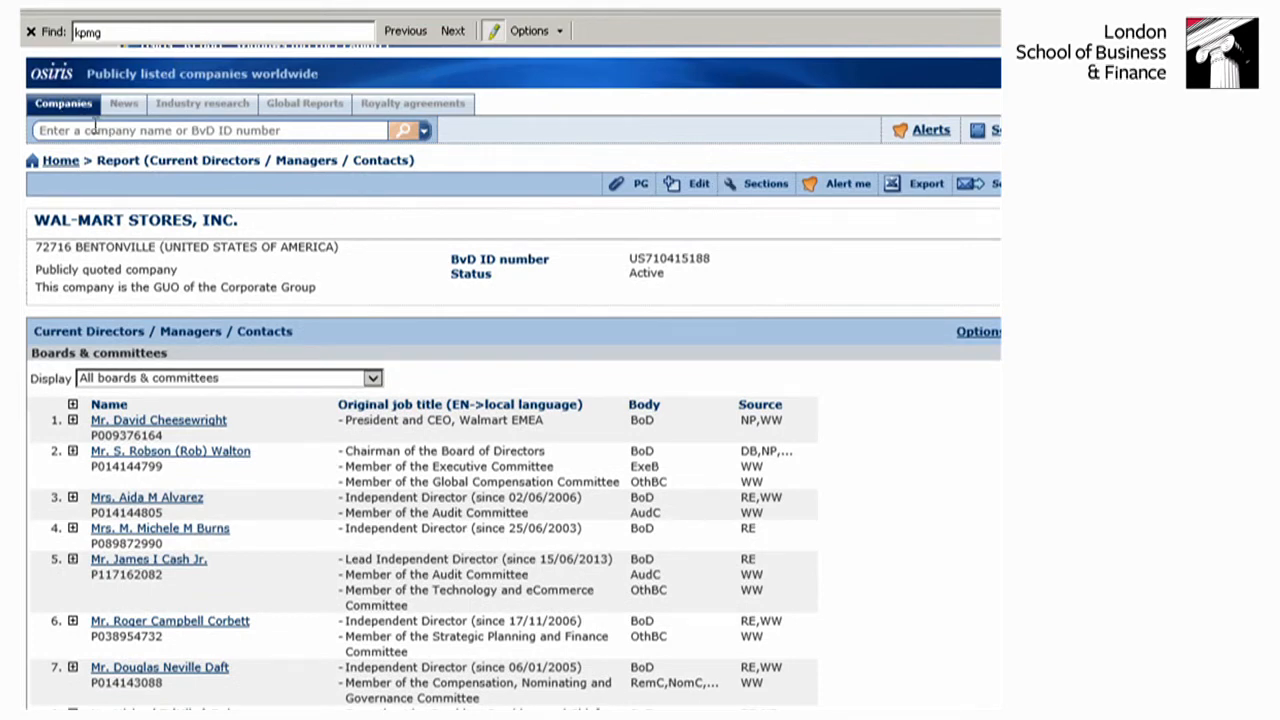
click(62, 103)
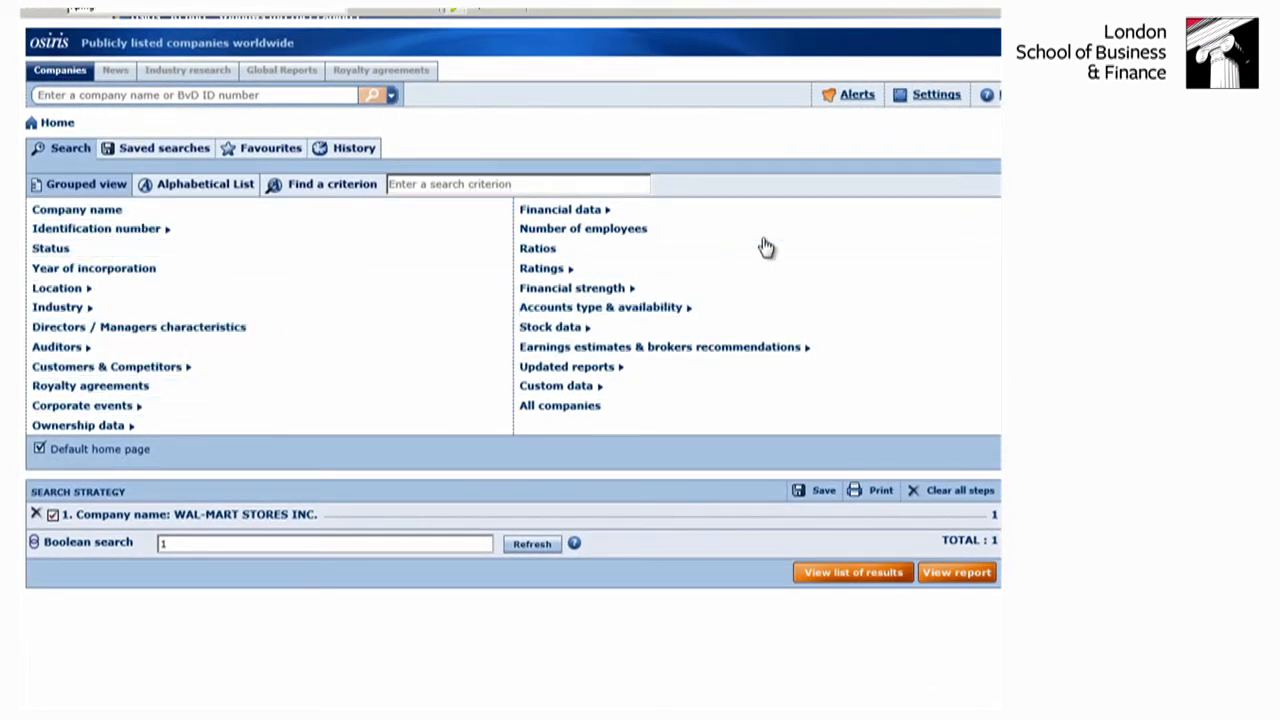
mouse_move(565, 364)
mouse_move(575, 328)
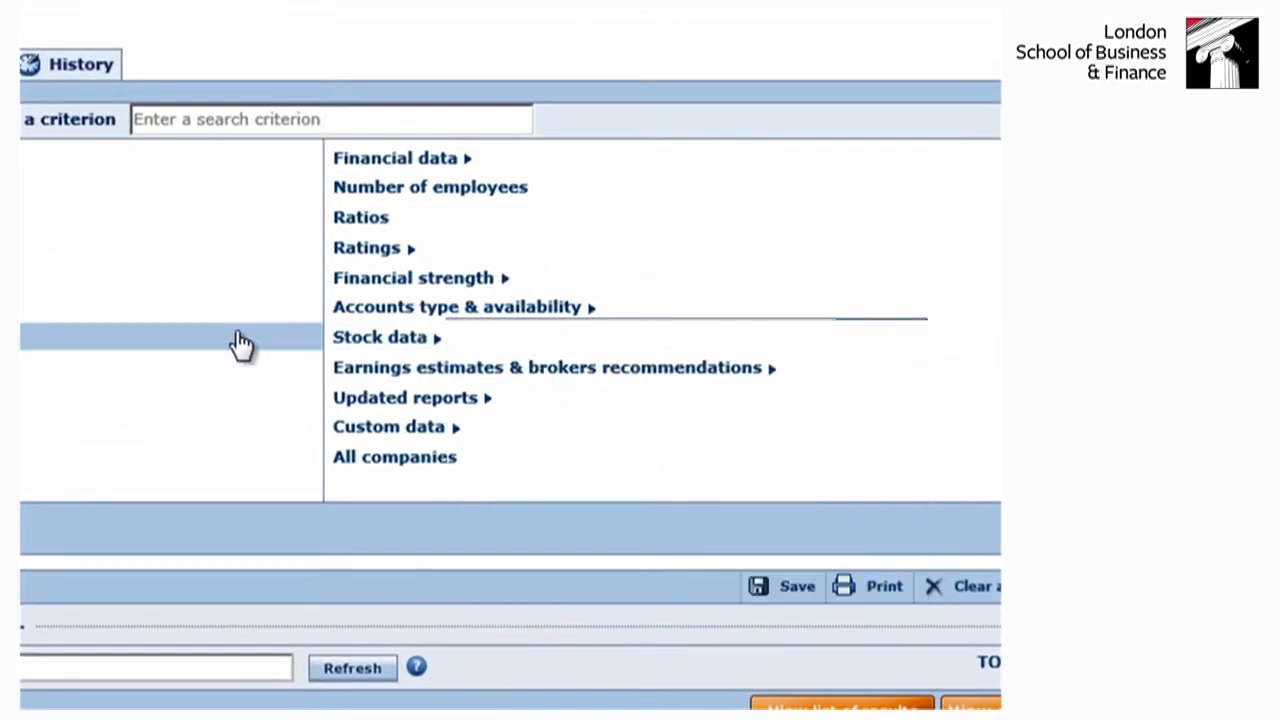
mouse_move(57, 298)
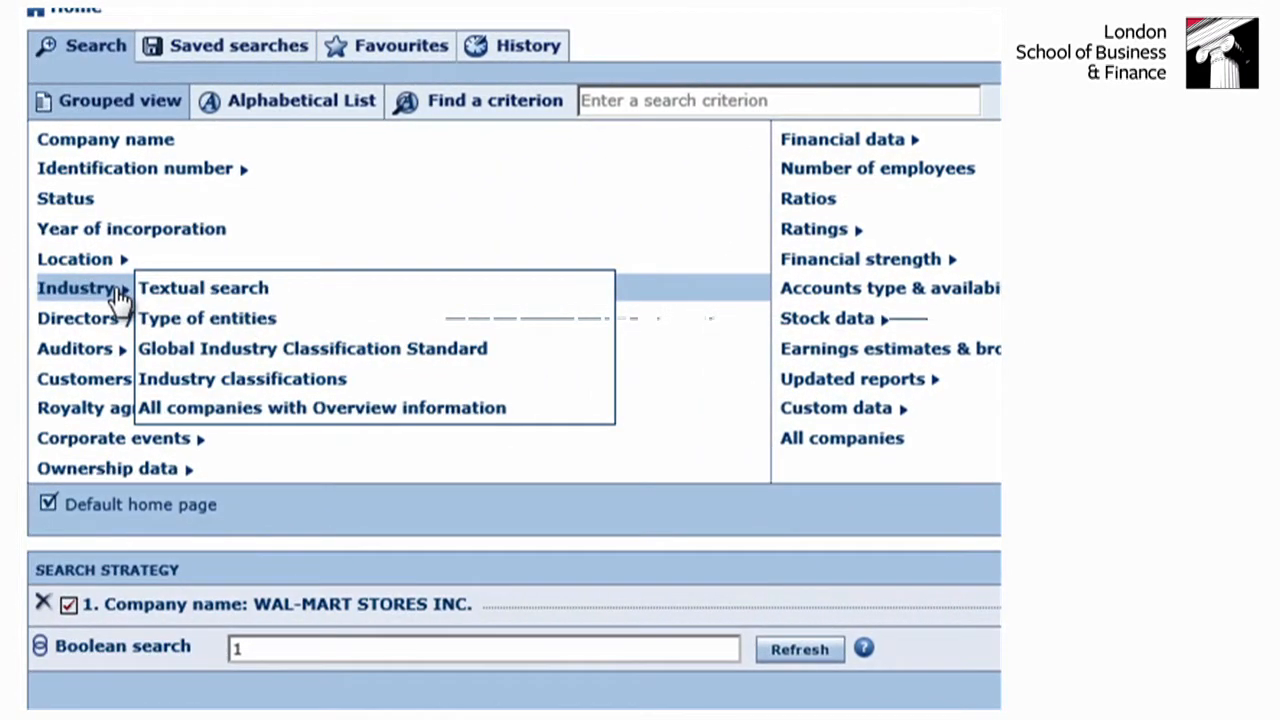
click(275, 390)
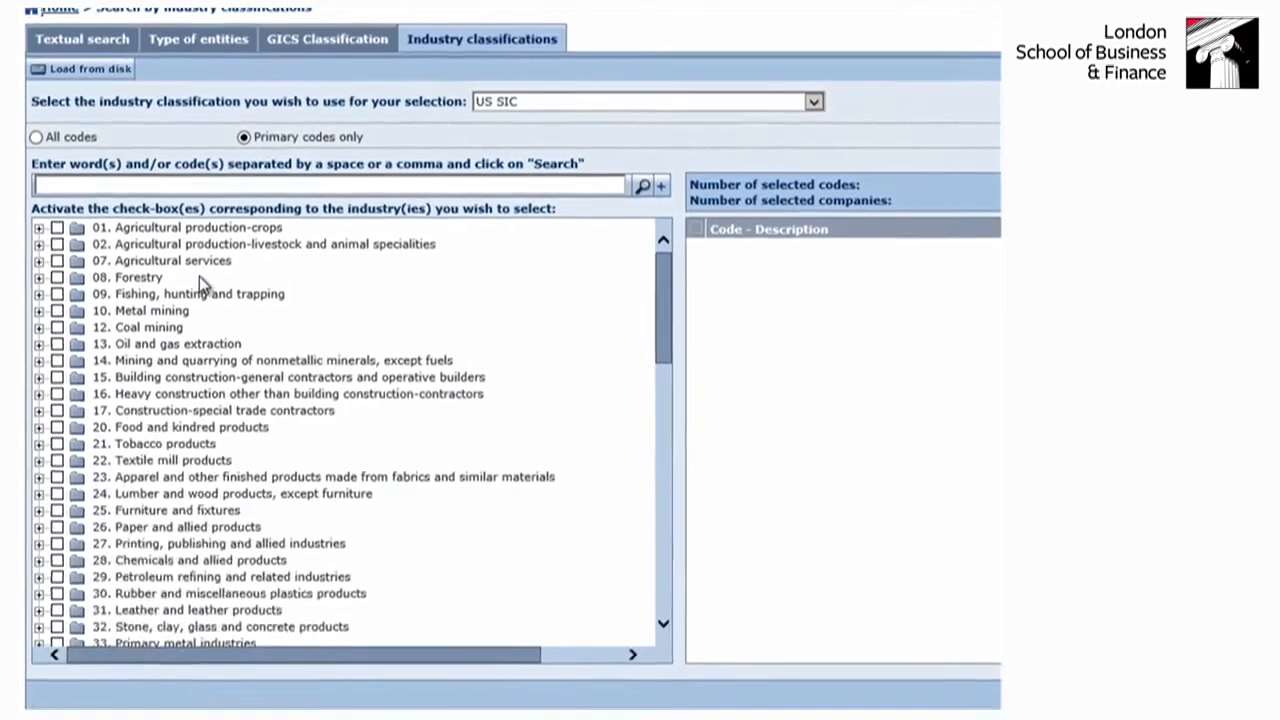
- View the available industry classifications and expand the US SIC codes 12. Coal mining and 122. Bituminous coal and lignite mining
click(811, 103)
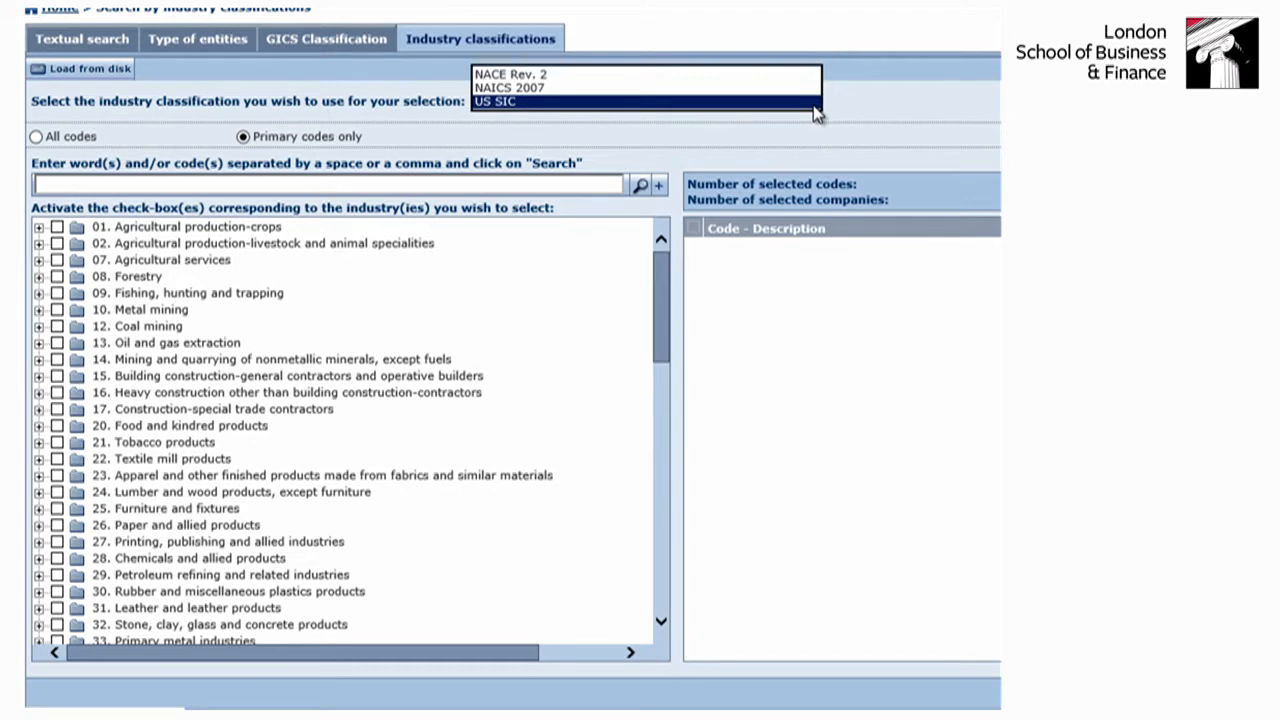
click(38, 326)
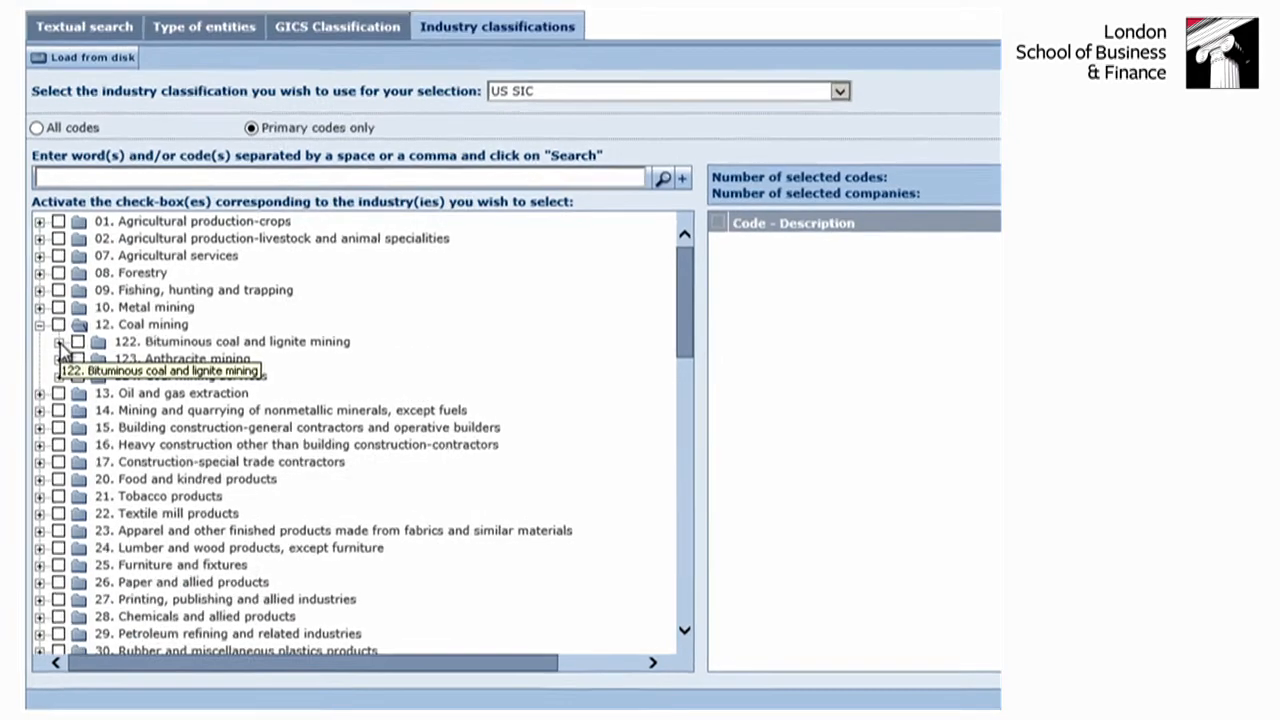
click(57, 343)
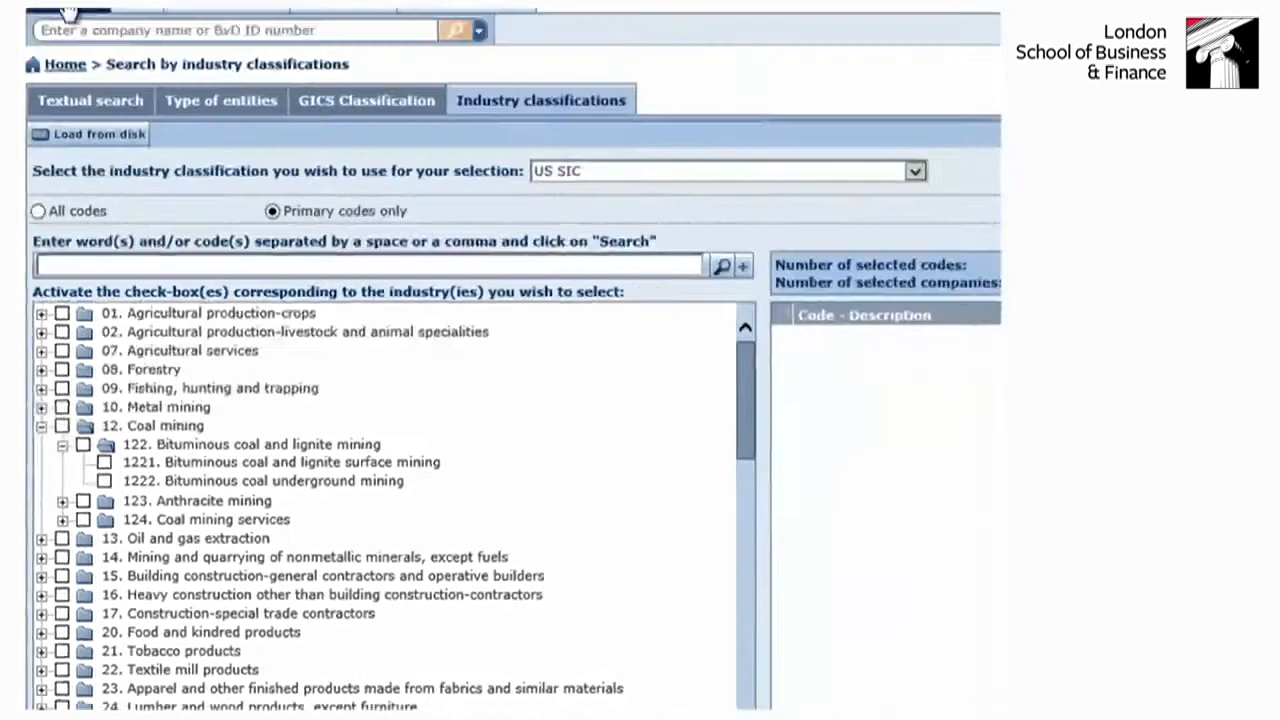
- Return to the company search page and add the FTSE 100 stock index as a search criterion
click(66, 11)
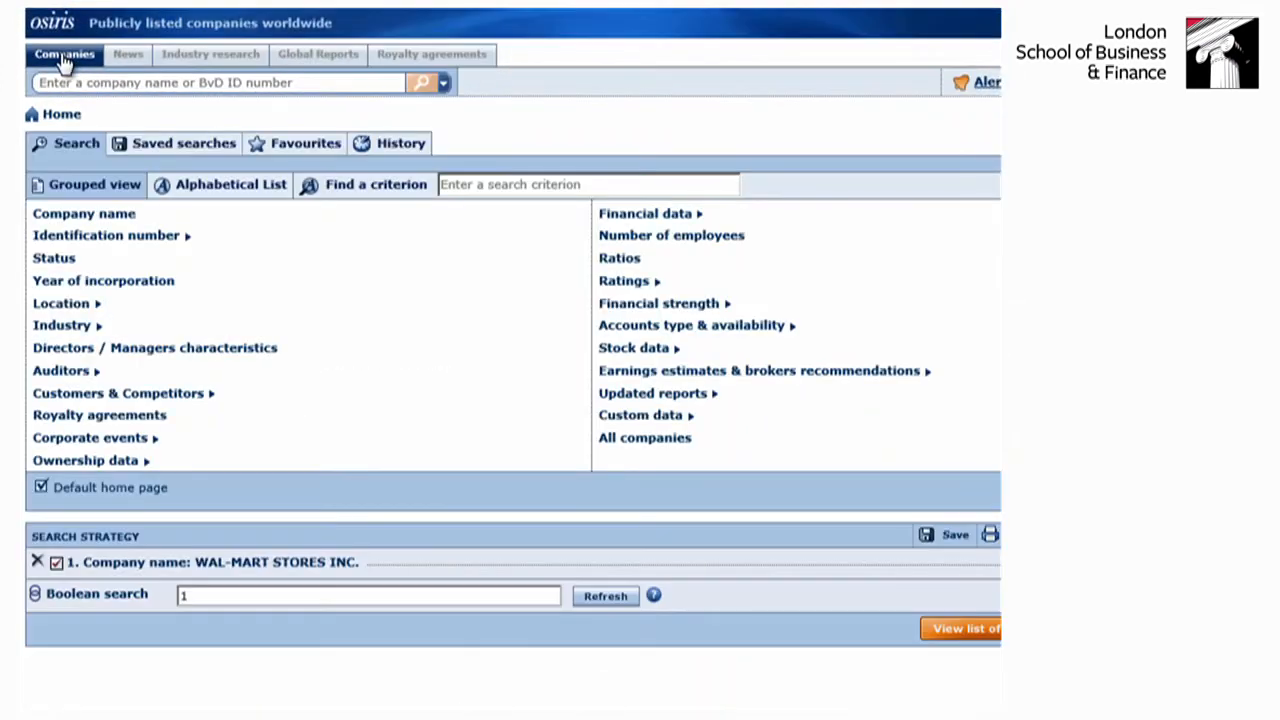
mouse_move(663, 357)
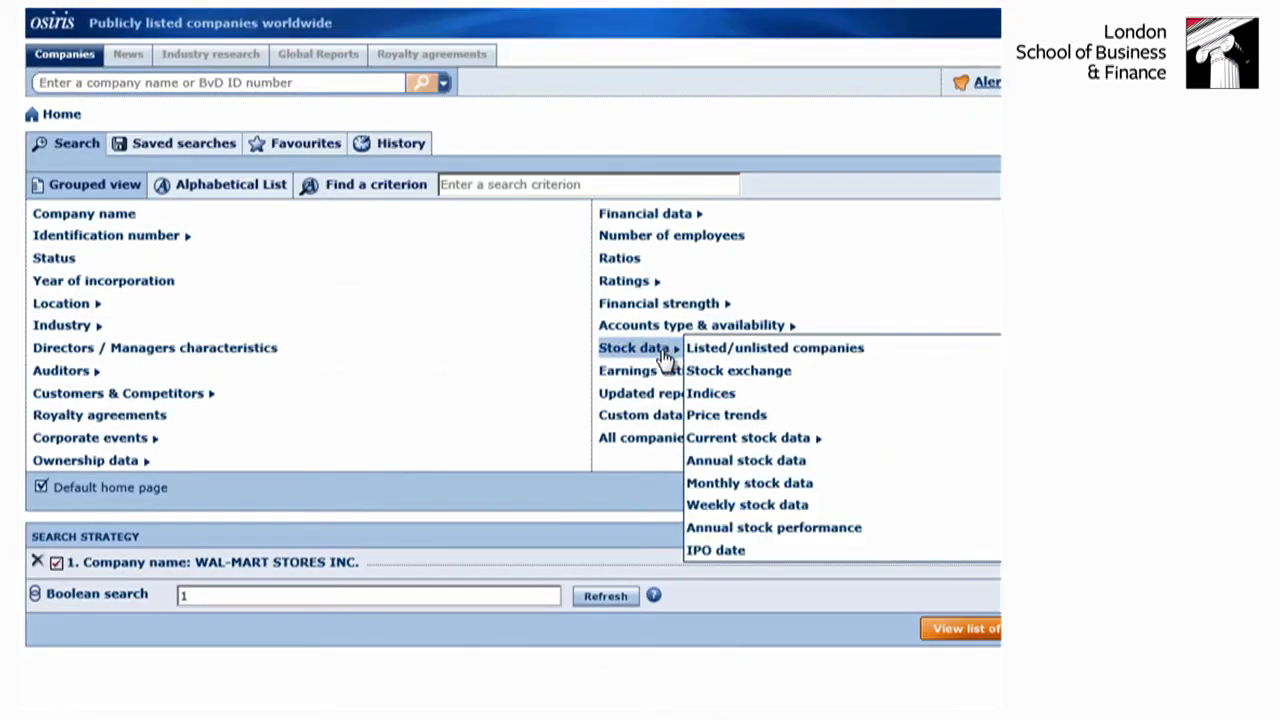
click(707, 395)
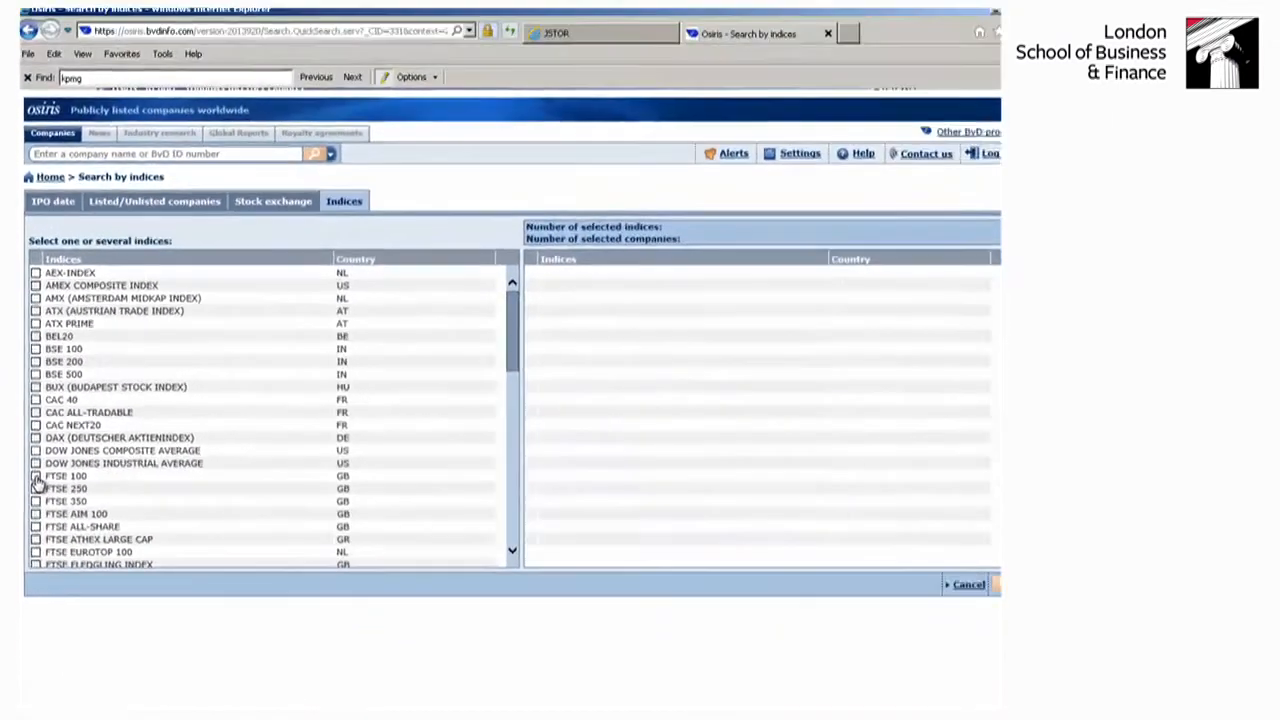
click(47, 515)
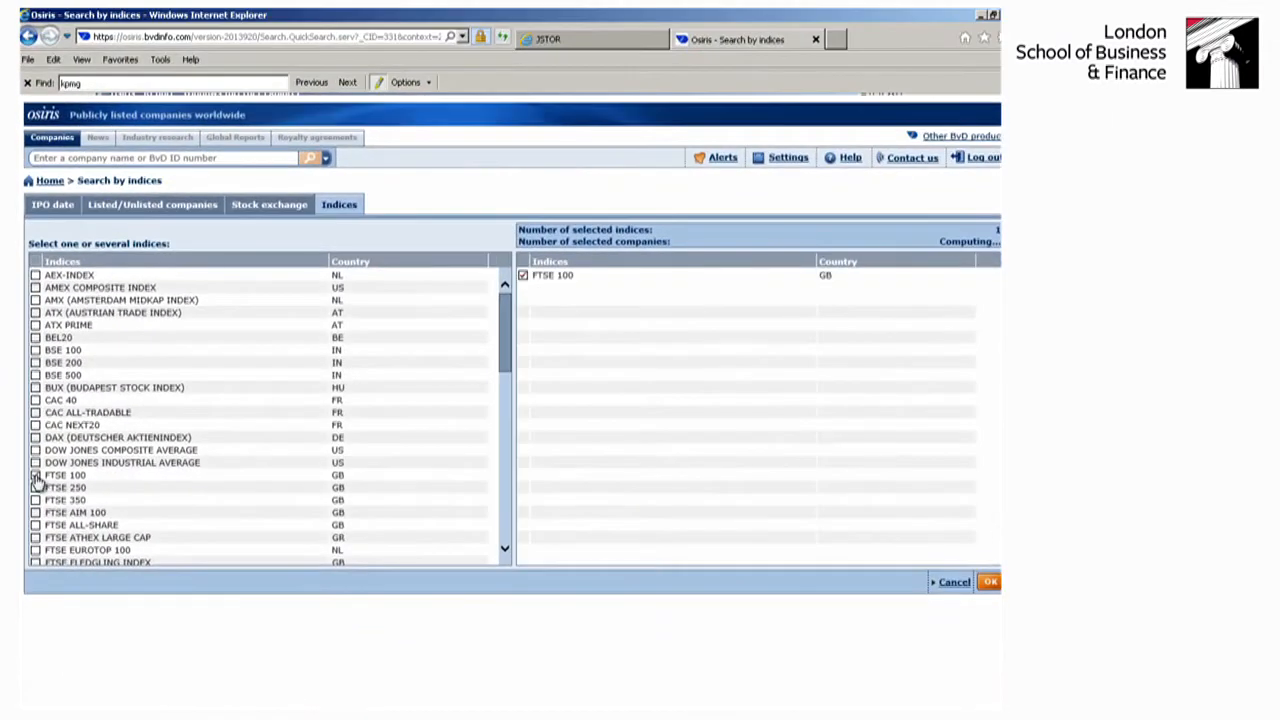
click(989, 583)
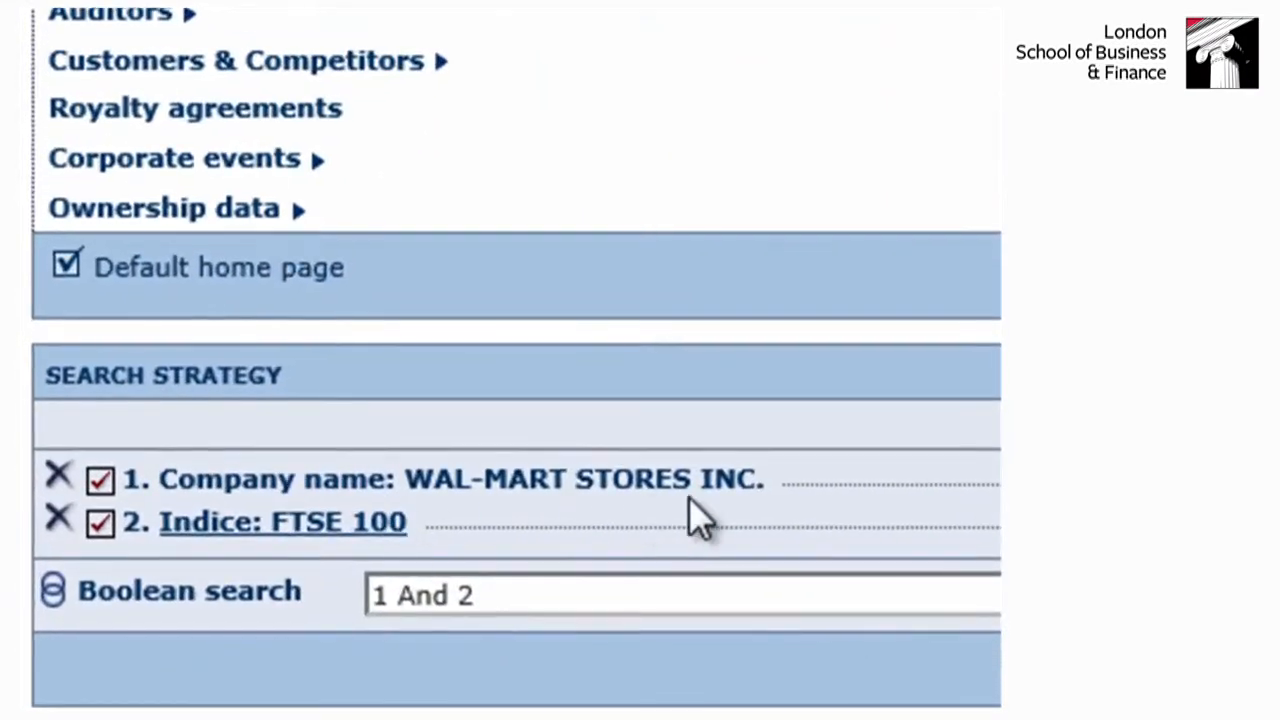
- Exclude the WAL-MART STORES INC. step from the search and, in the list of results, toggle the selection of ROYAL DUTCH SHELL PLC
click(98, 480)
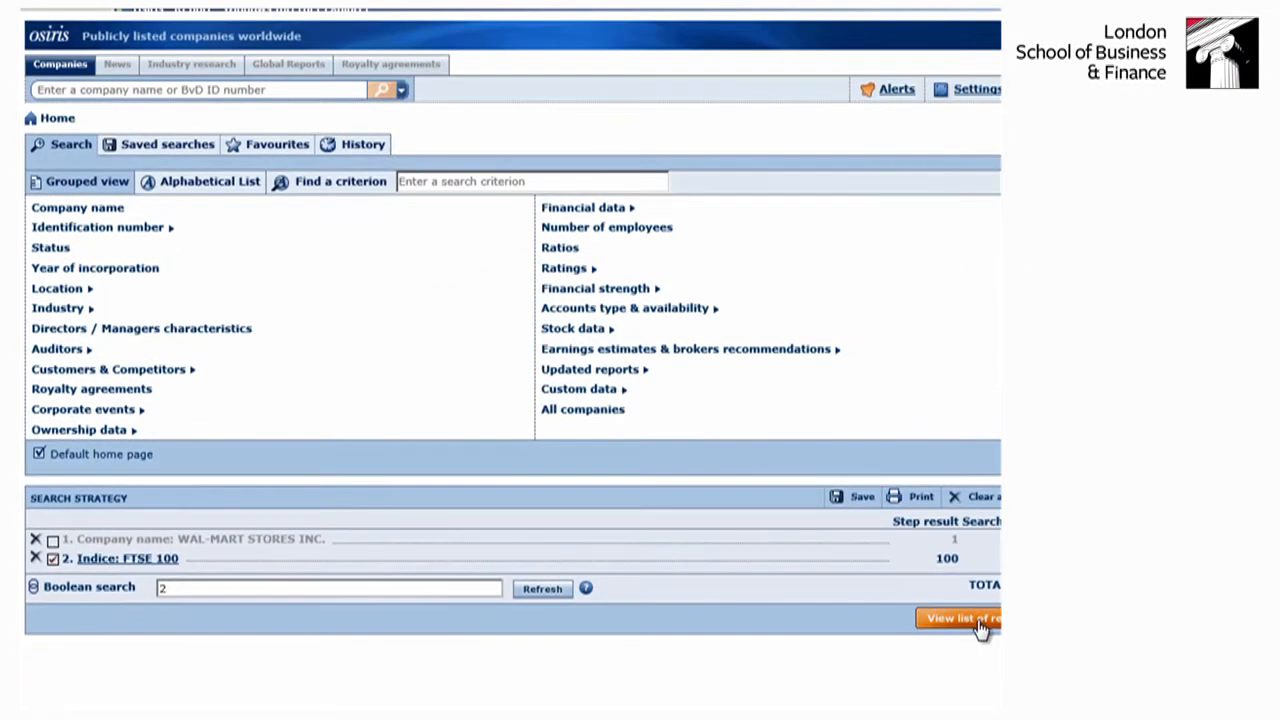
click(980, 622)
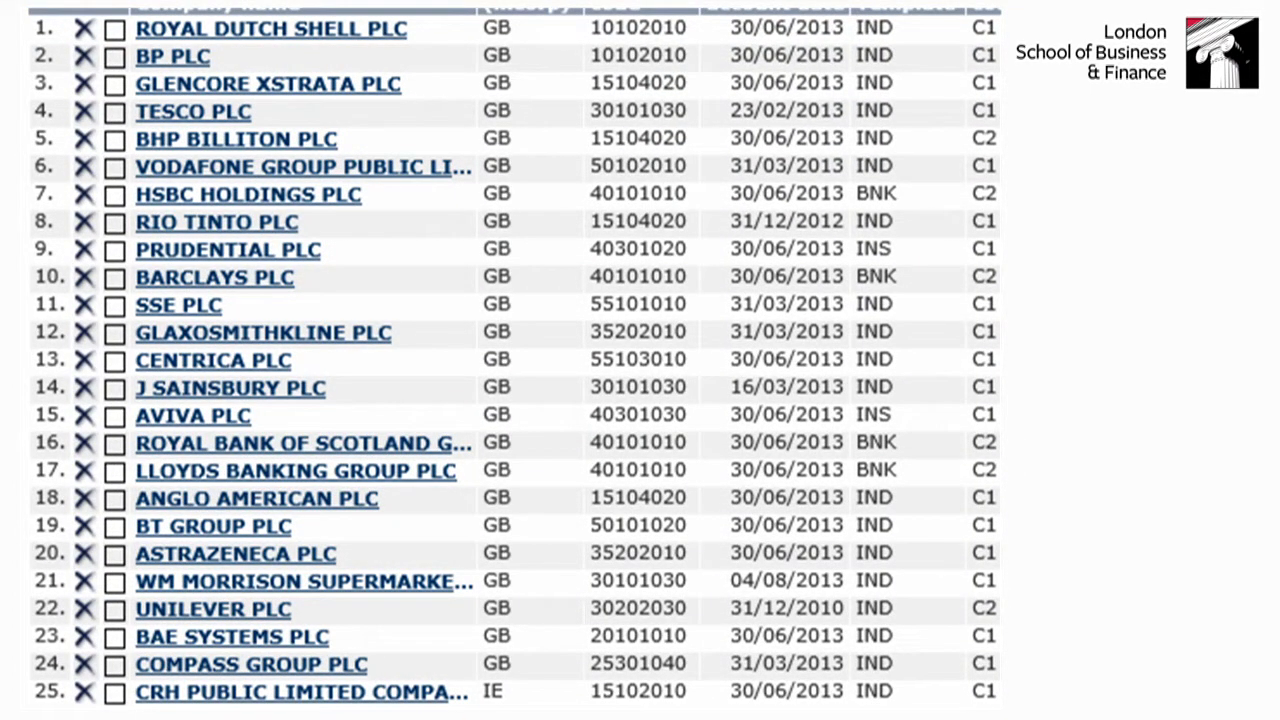
click(118, 32)
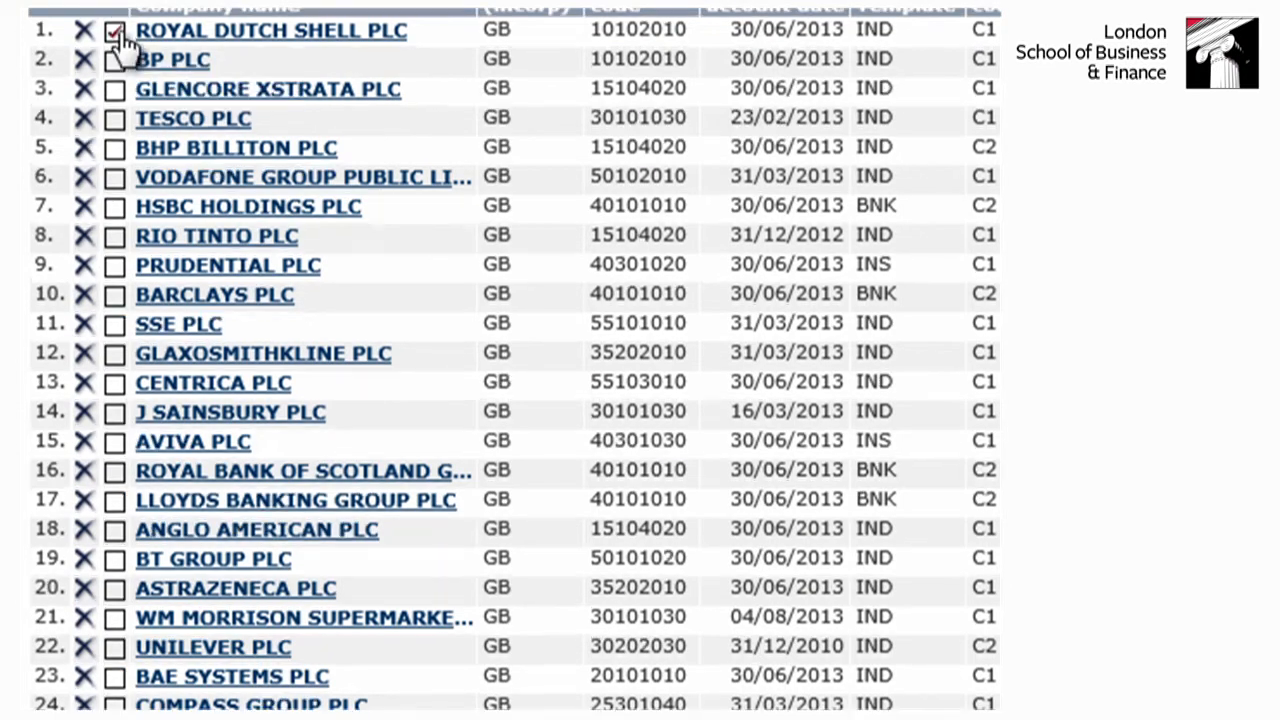
click(115, 31)
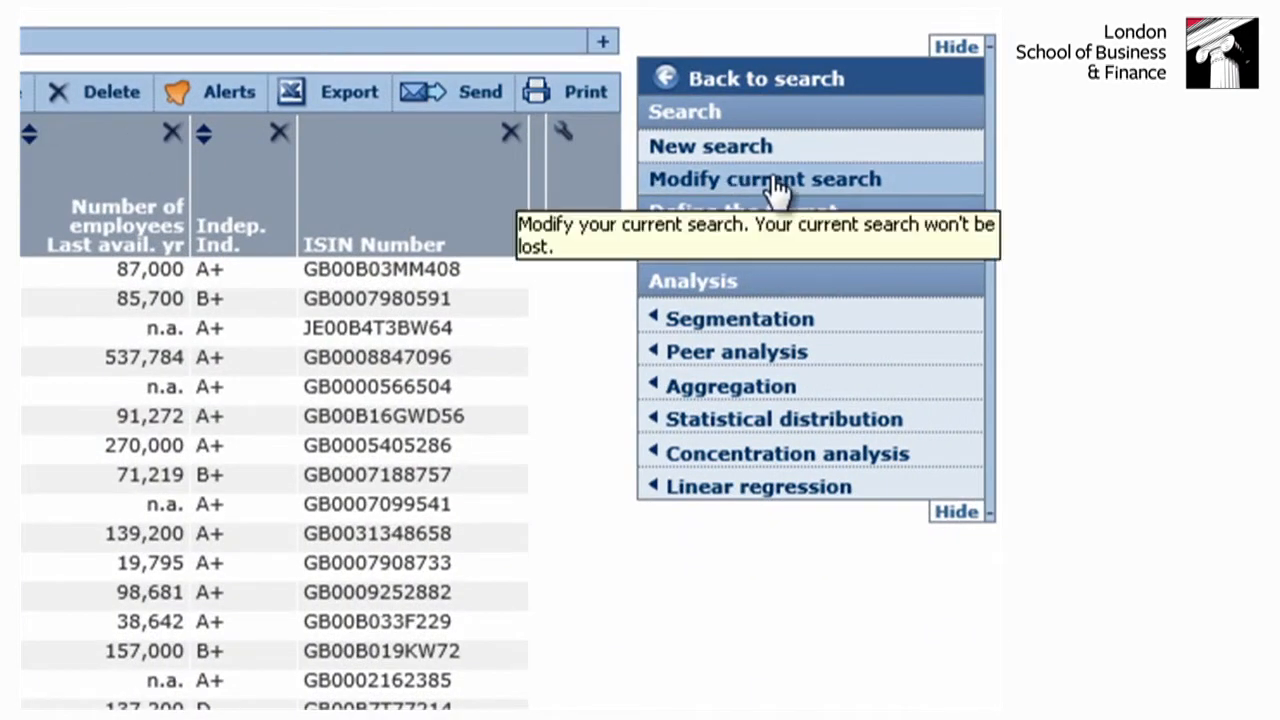
- Start a new list format and add Key financials & Employees for the last available year in thousand GBP
mouse_move(735, 315)
mouse_move(738, 252)
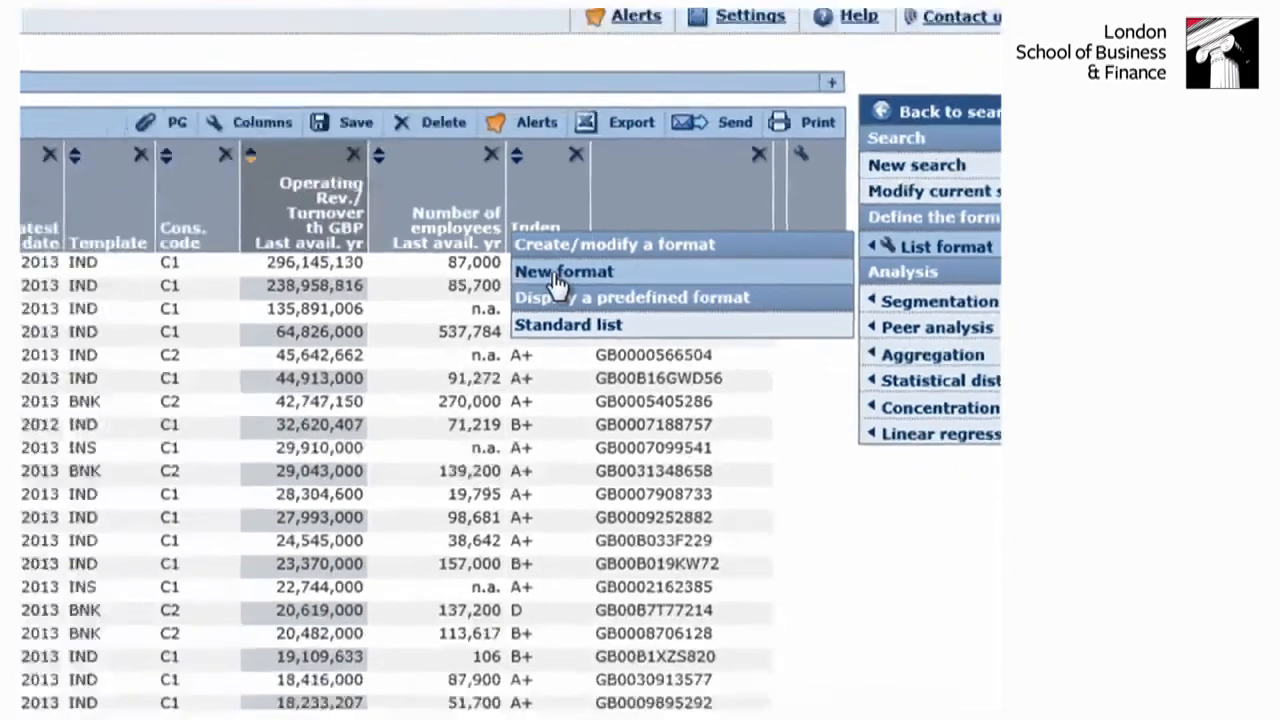
click(258, 294)
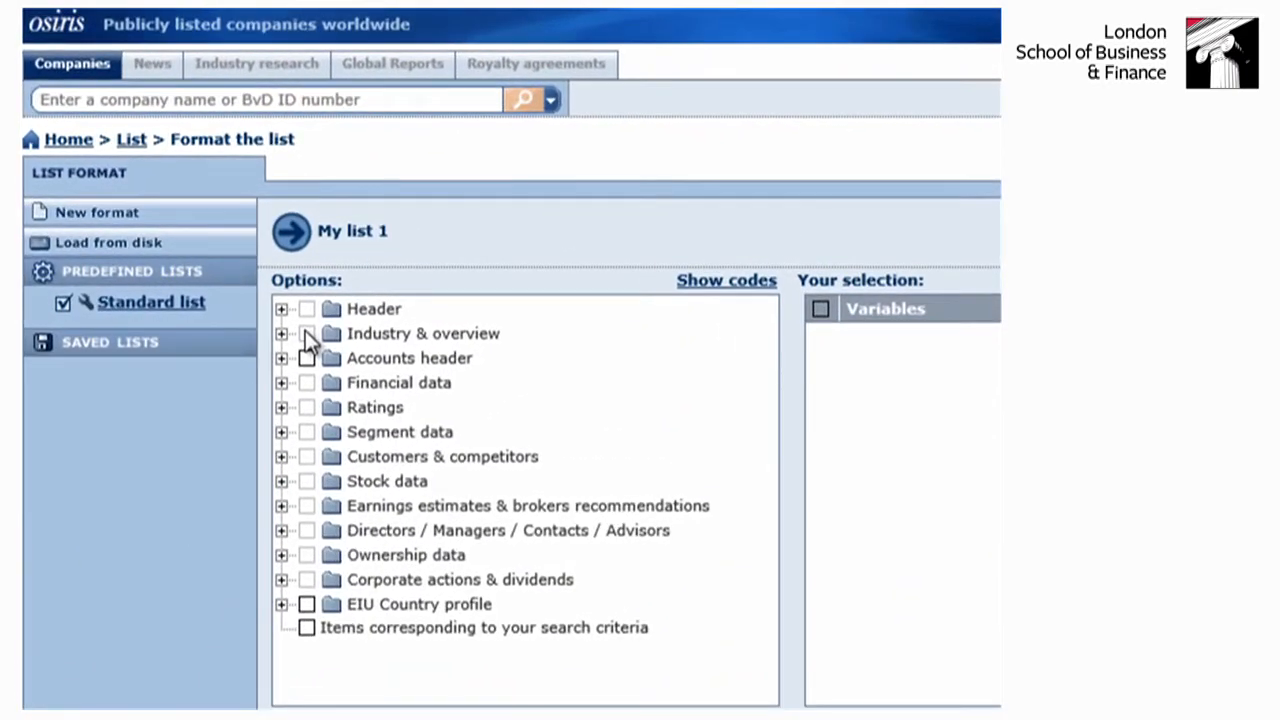
click(282, 384)
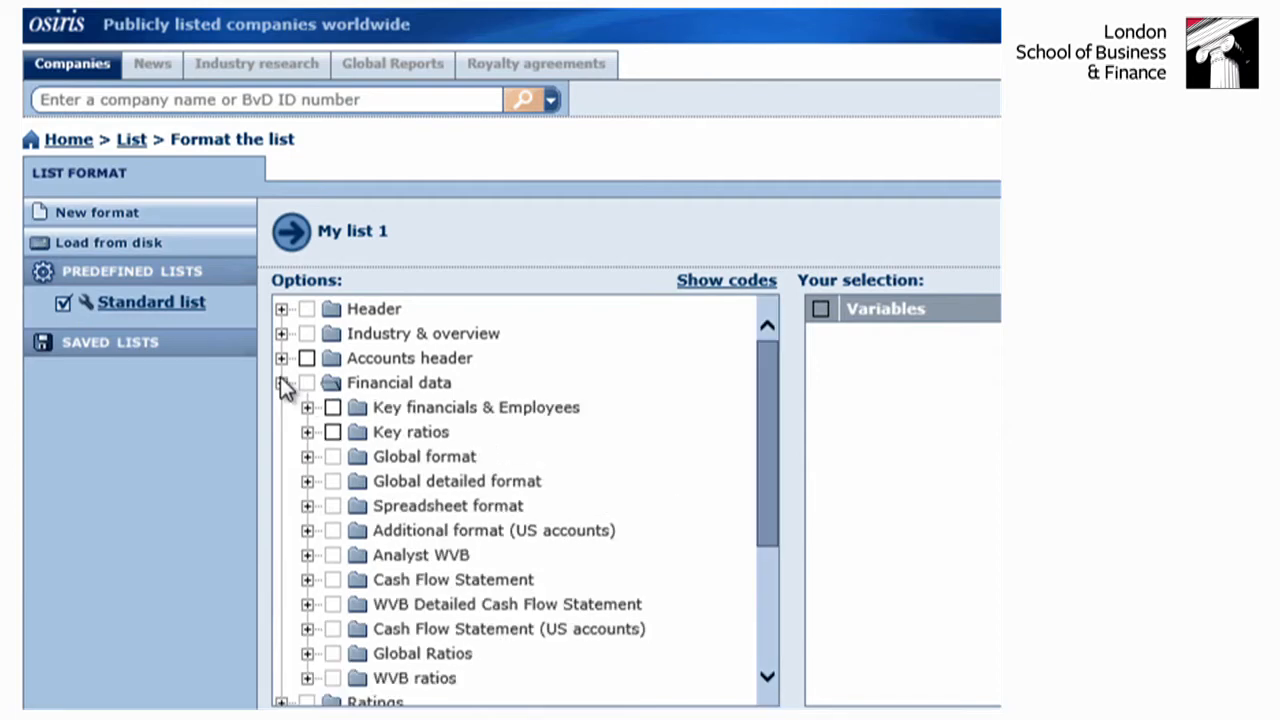
click(330, 408)
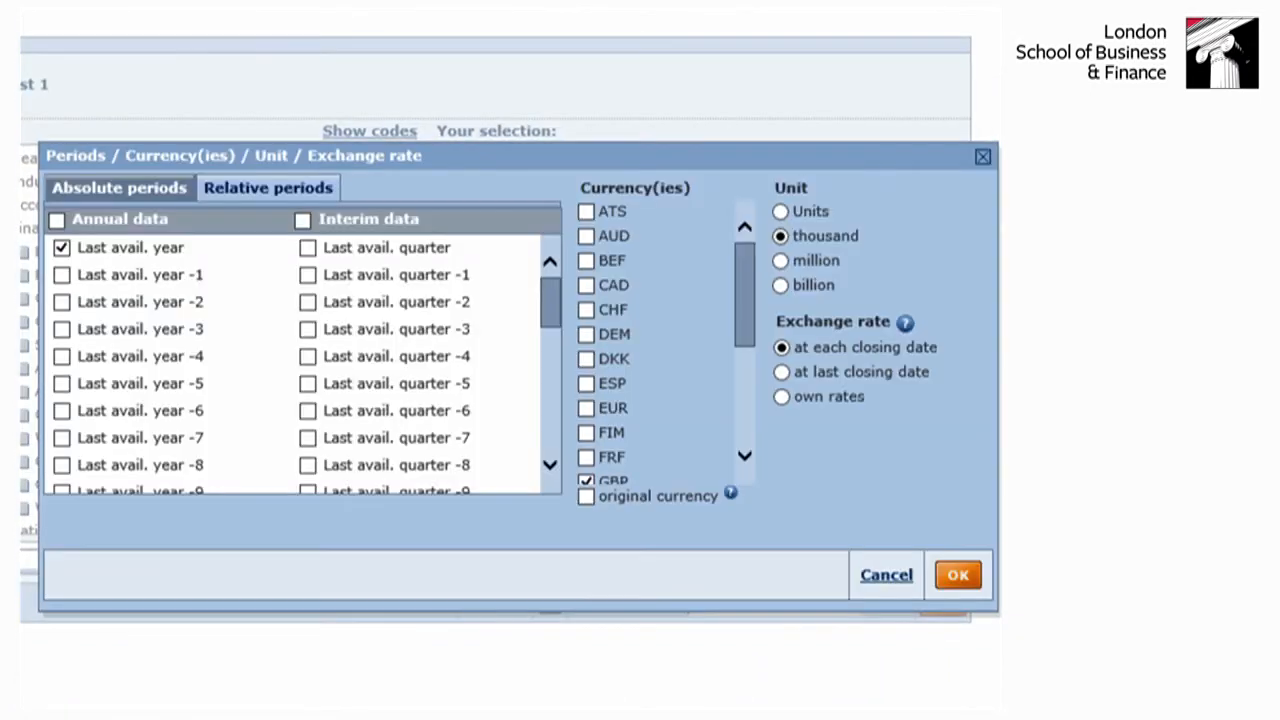
click(958, 575)
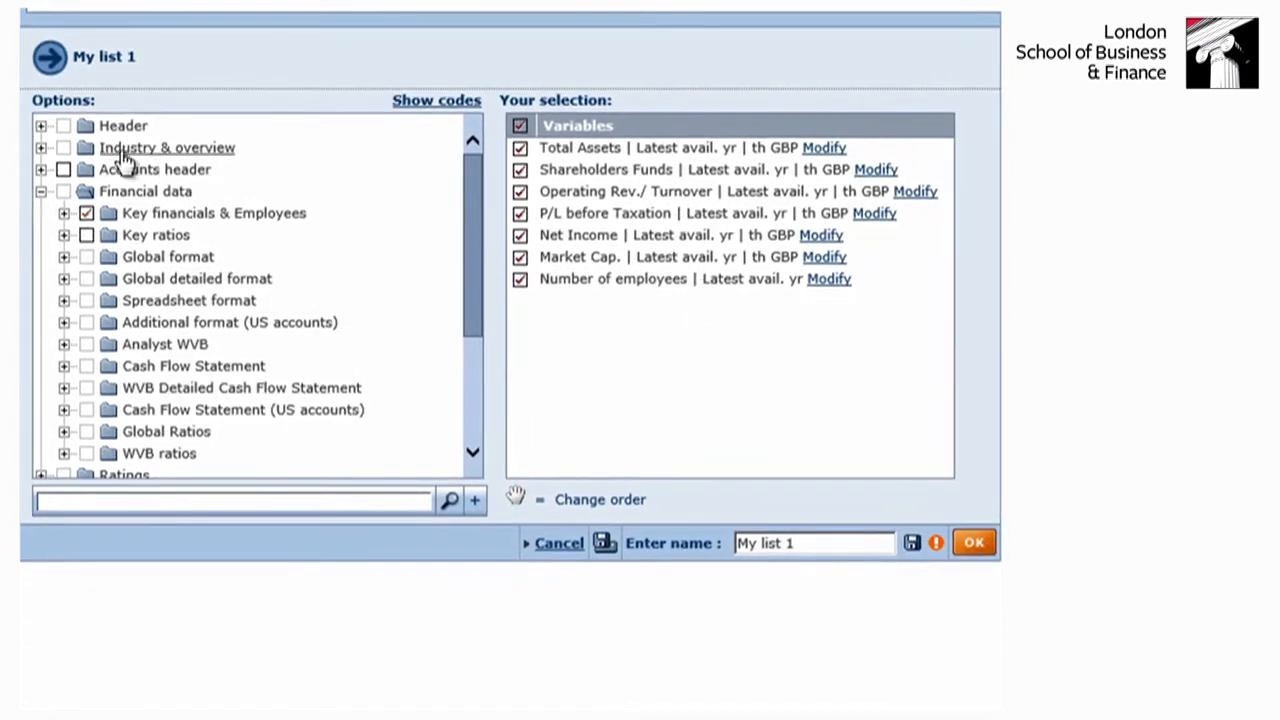
- Add Industry codes and descriptions to the list format, displaying all the values
click(41, 148)
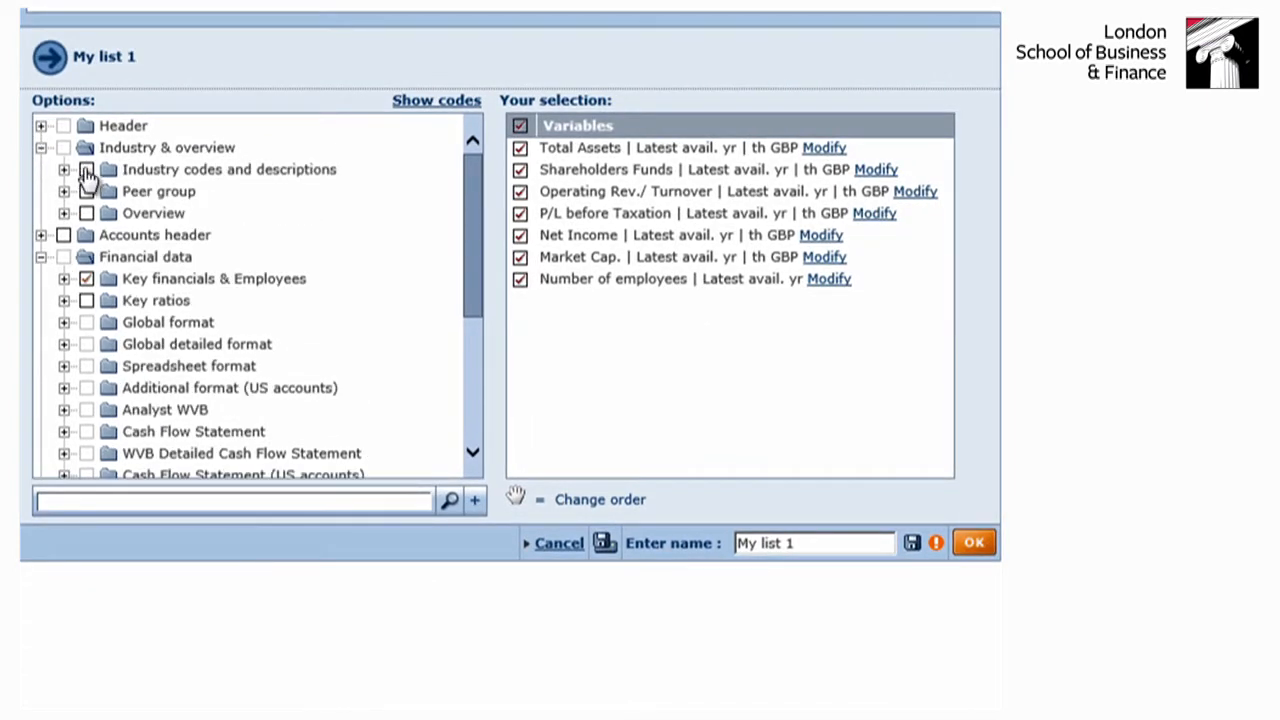
click(87, 170)
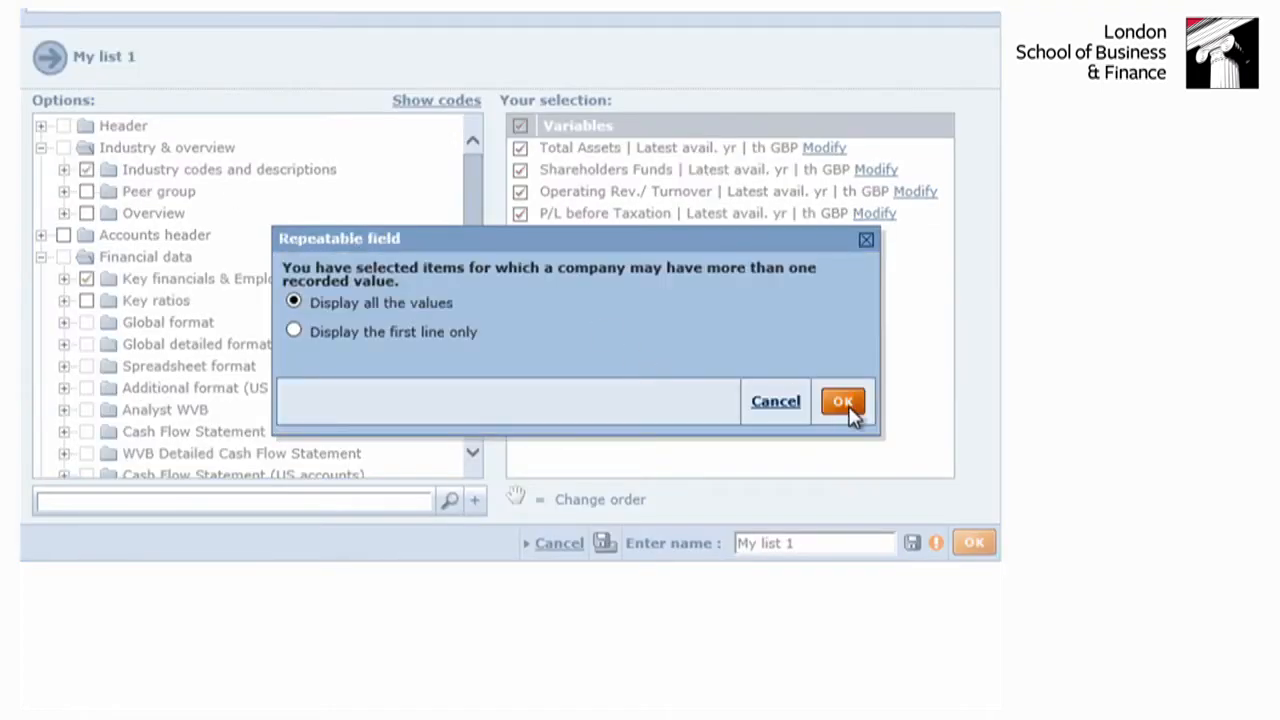
click(843, 402)
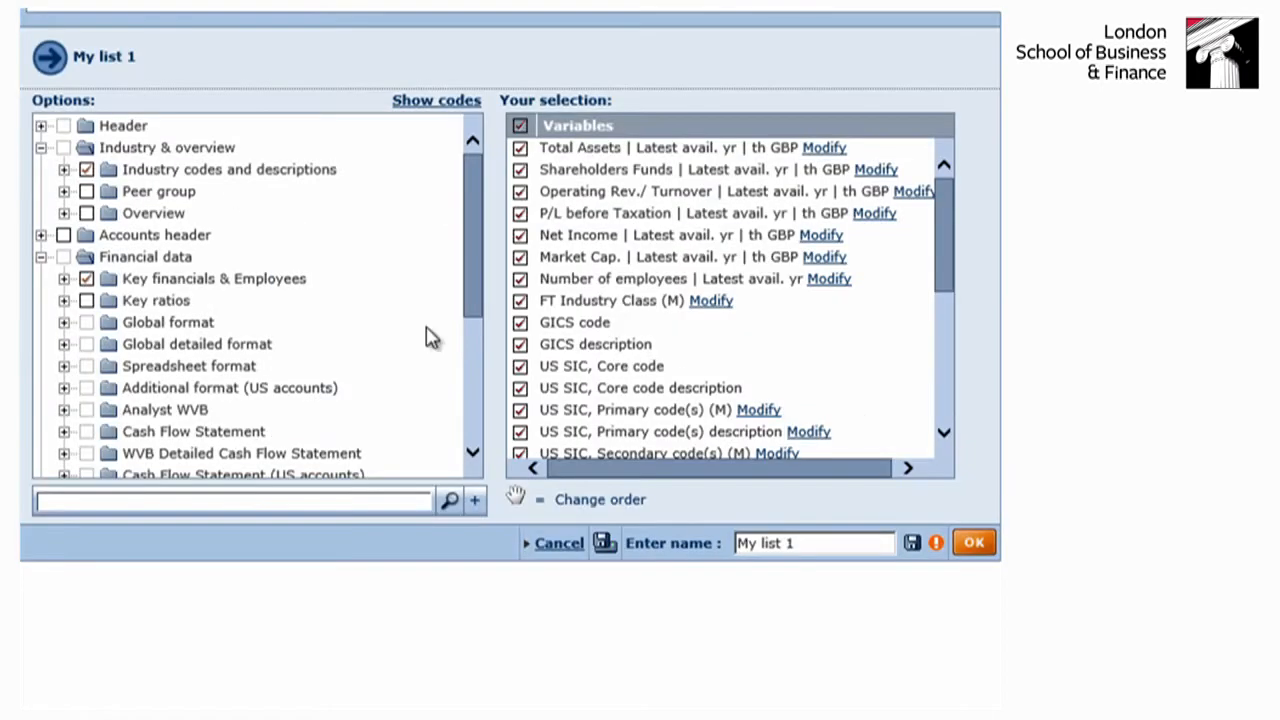
scroll(250, 354, down, 3)
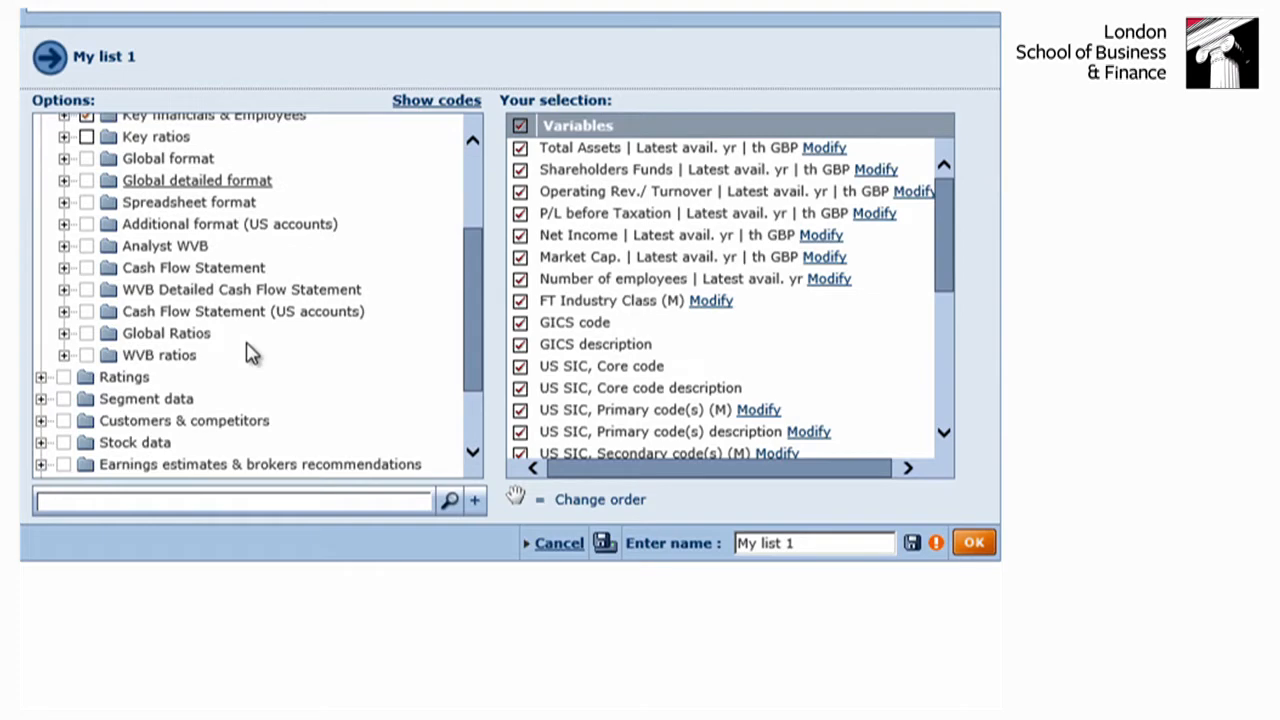
scroll(250, 354, down, 2)
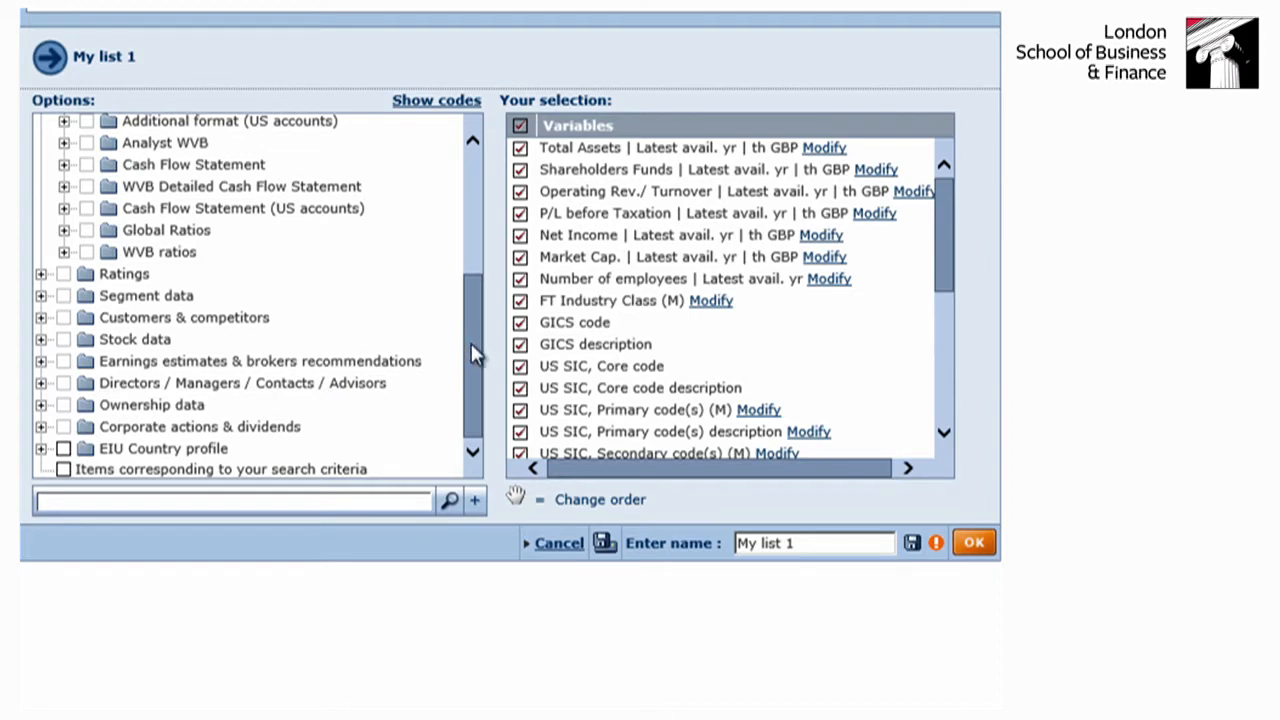
- Remove the GICS description and GICS code variables of Industry codes and descriptions from the list format
drag(473, 343, 478, 205)
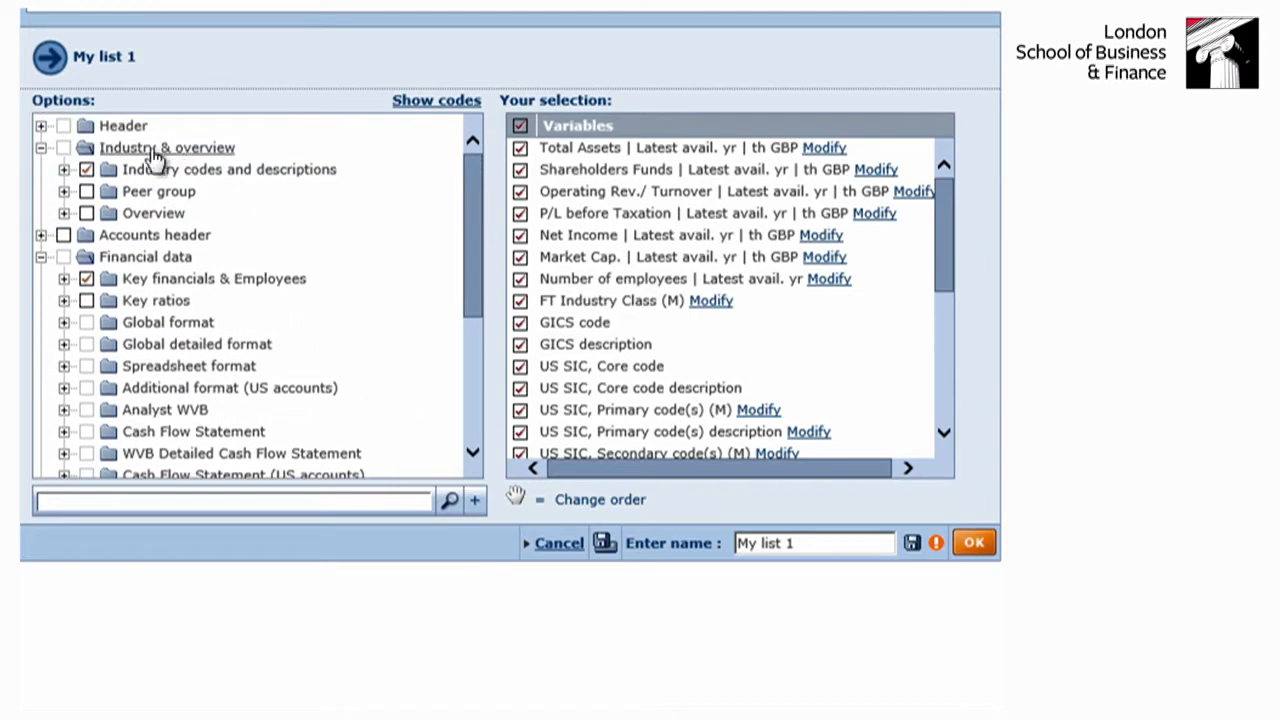
click(63, 170)
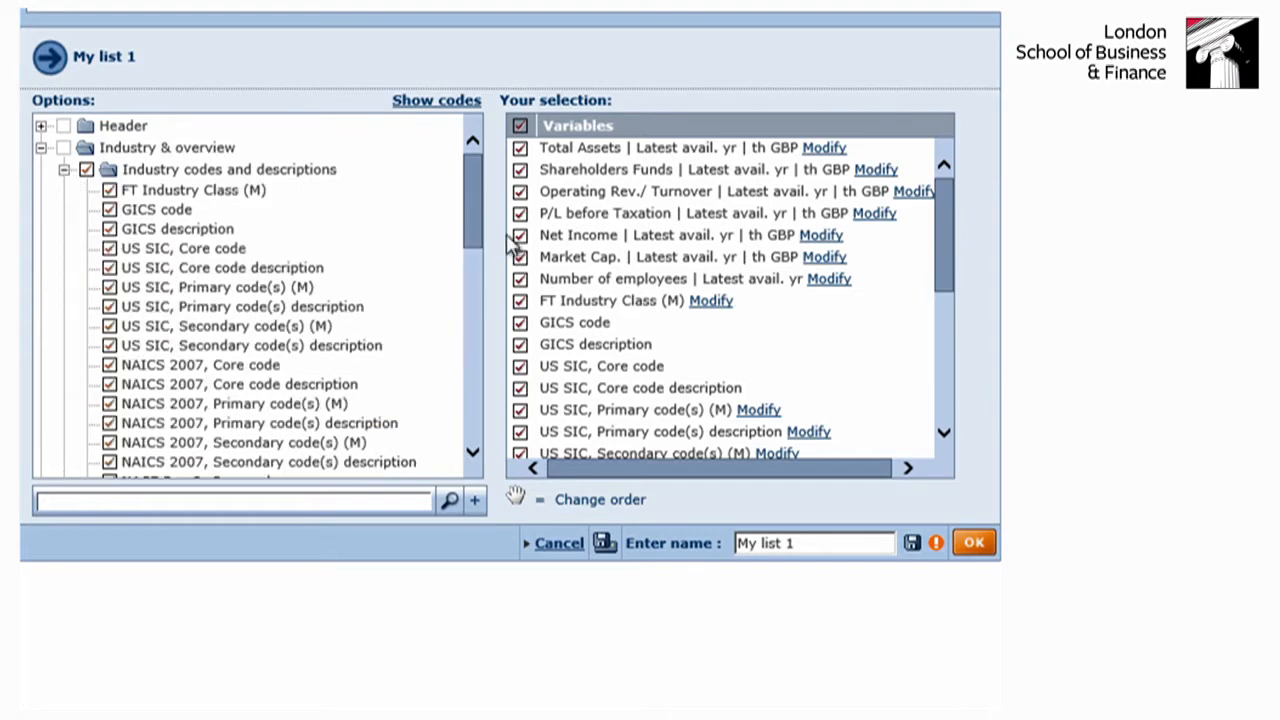
mouse_move(477, 206)
mouse_down()
mouse_move(478, 288)
mouse_move(480, 212)
mouse_up()
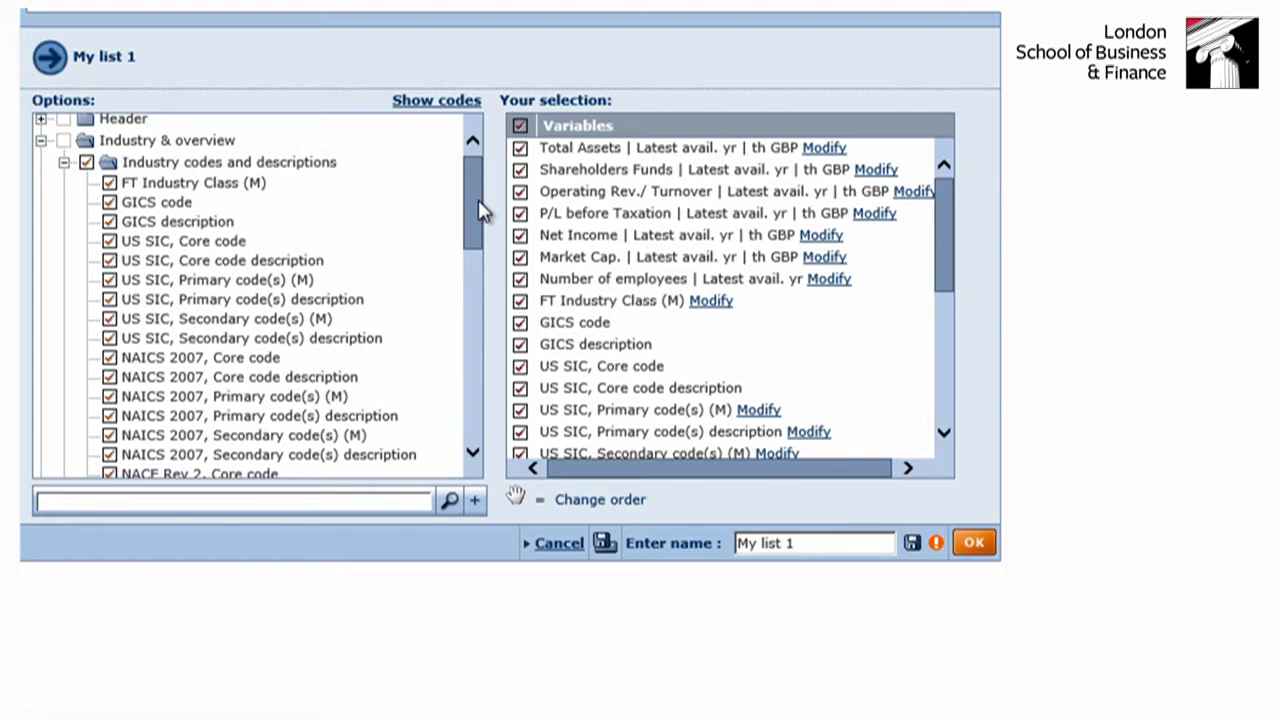
click(109, 221)
click(109, 202)
- Expand the Key financials & Employees group in the list format options to review the variables it includes
drag(474, 223, 497, 425)
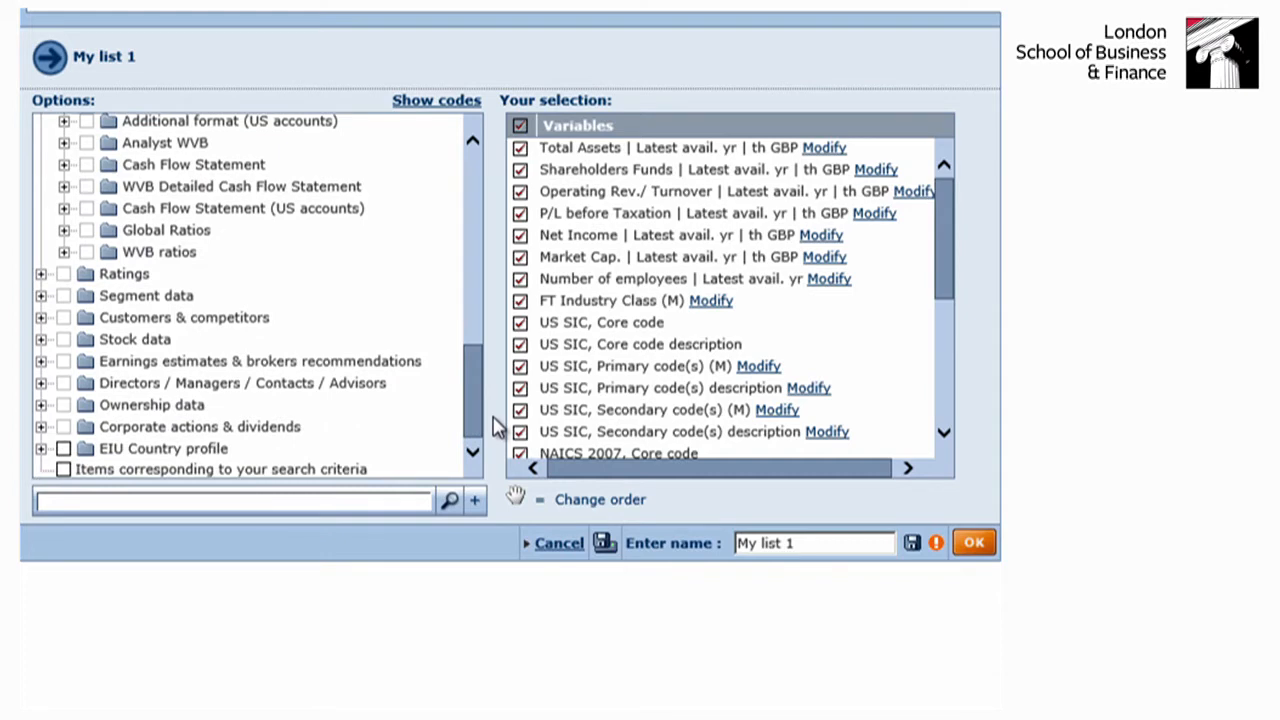
drag(497, 425, 492, 362)
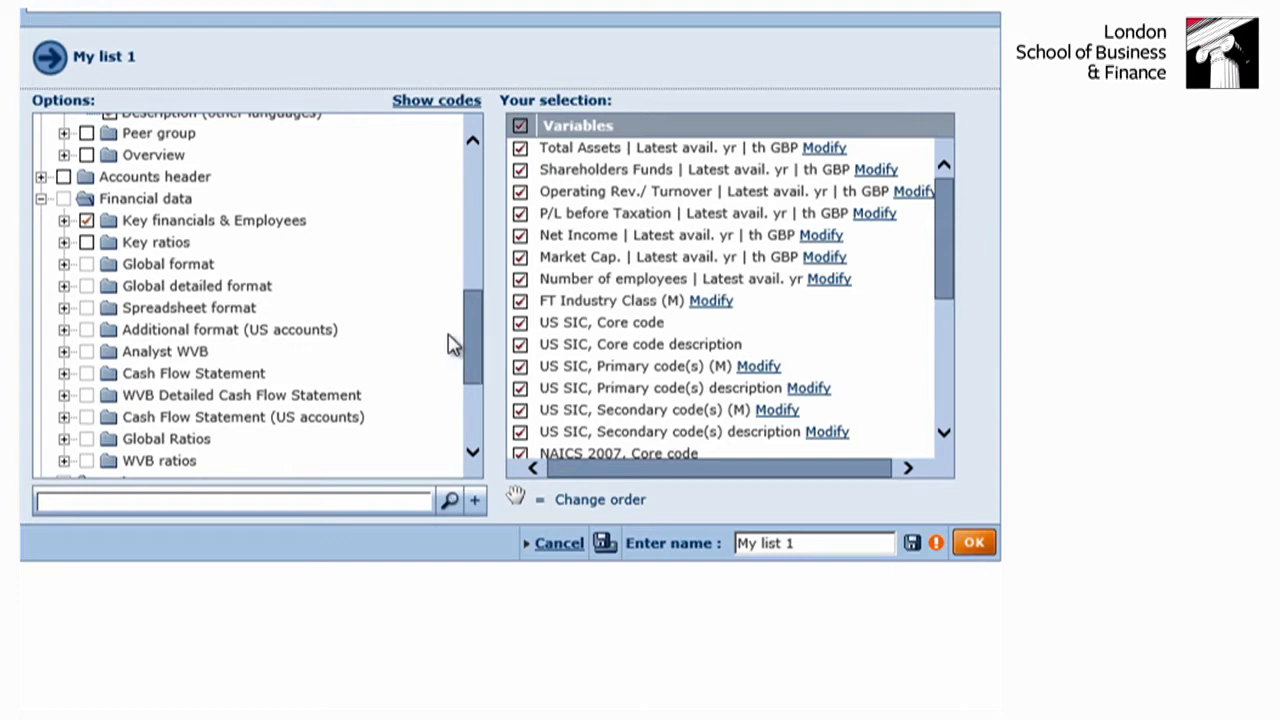
click(63, 221)
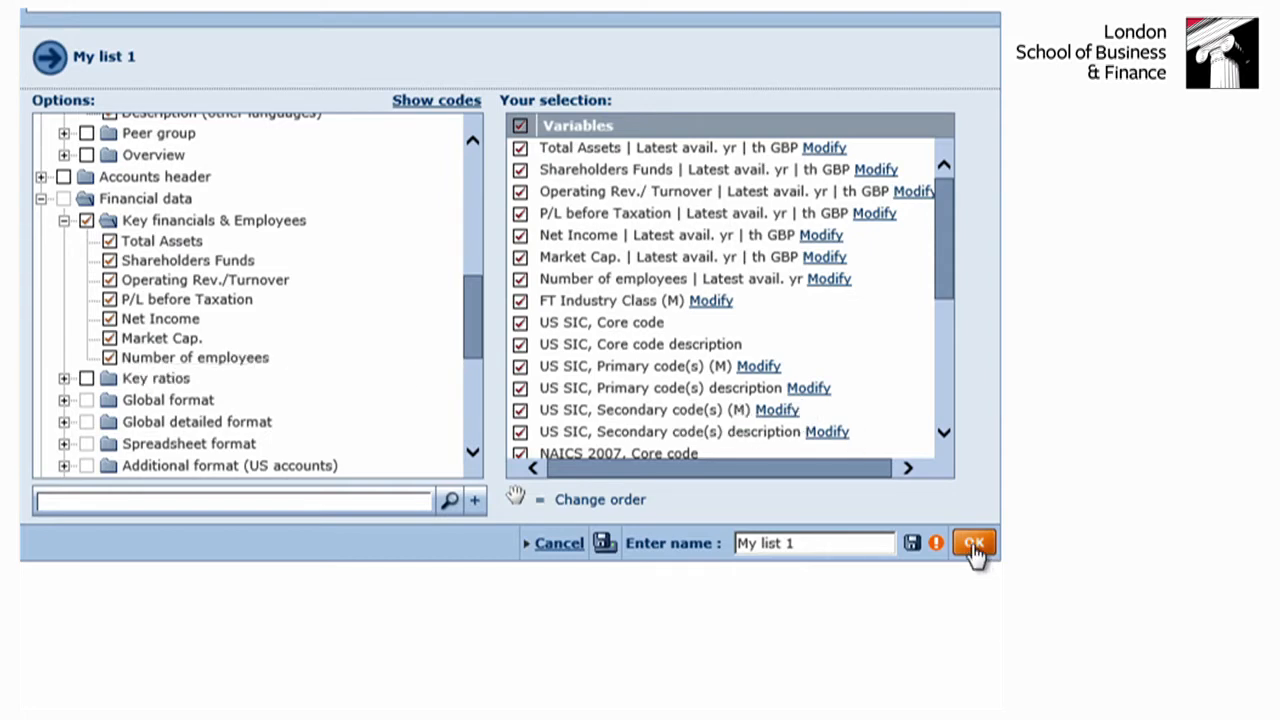
- Name the list format "financials list", apply it to the company list and dismiss the browser notification
click(808, 543)
drag(808, 543, 736, 543)
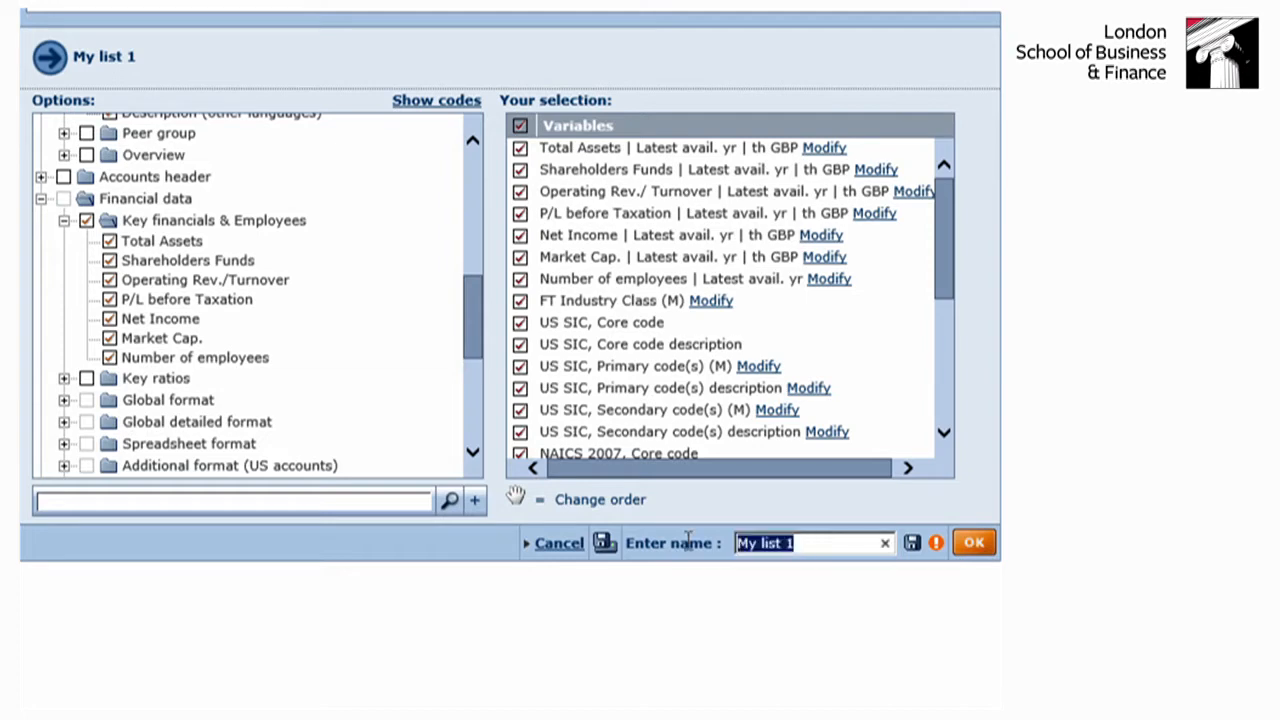
text(fina)
text(ncials)
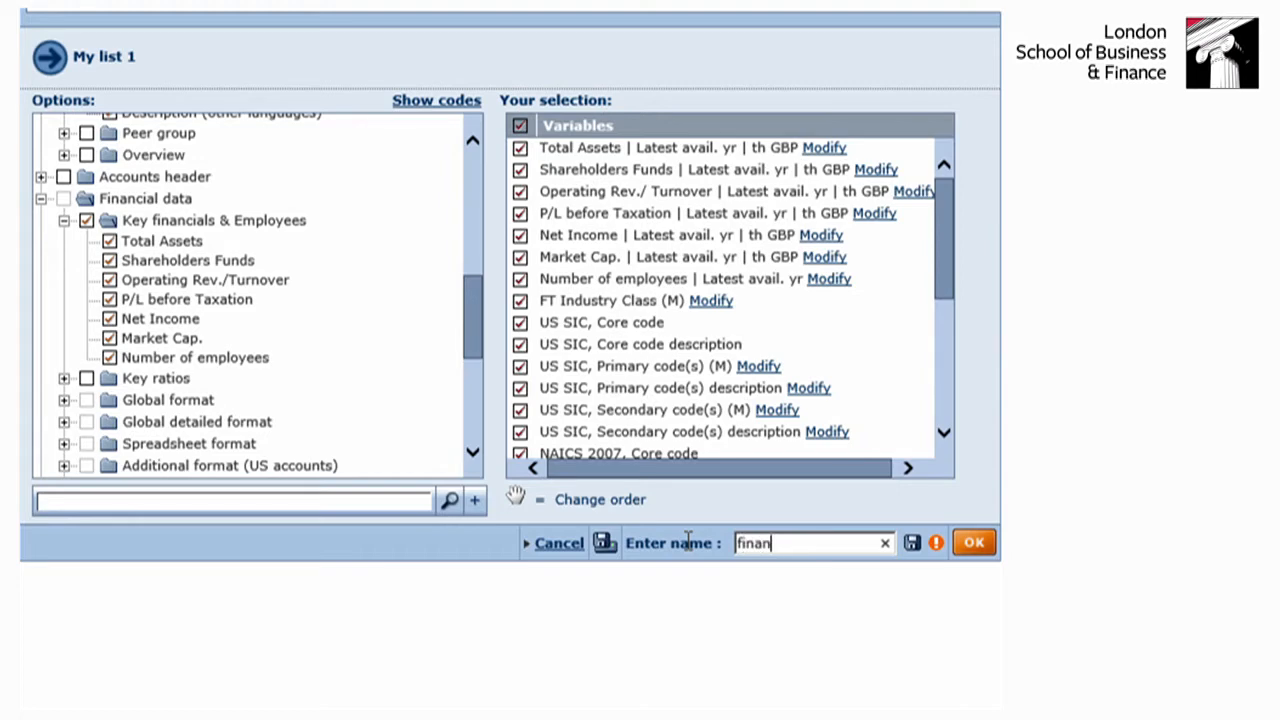
text( list)
click(977, 543)
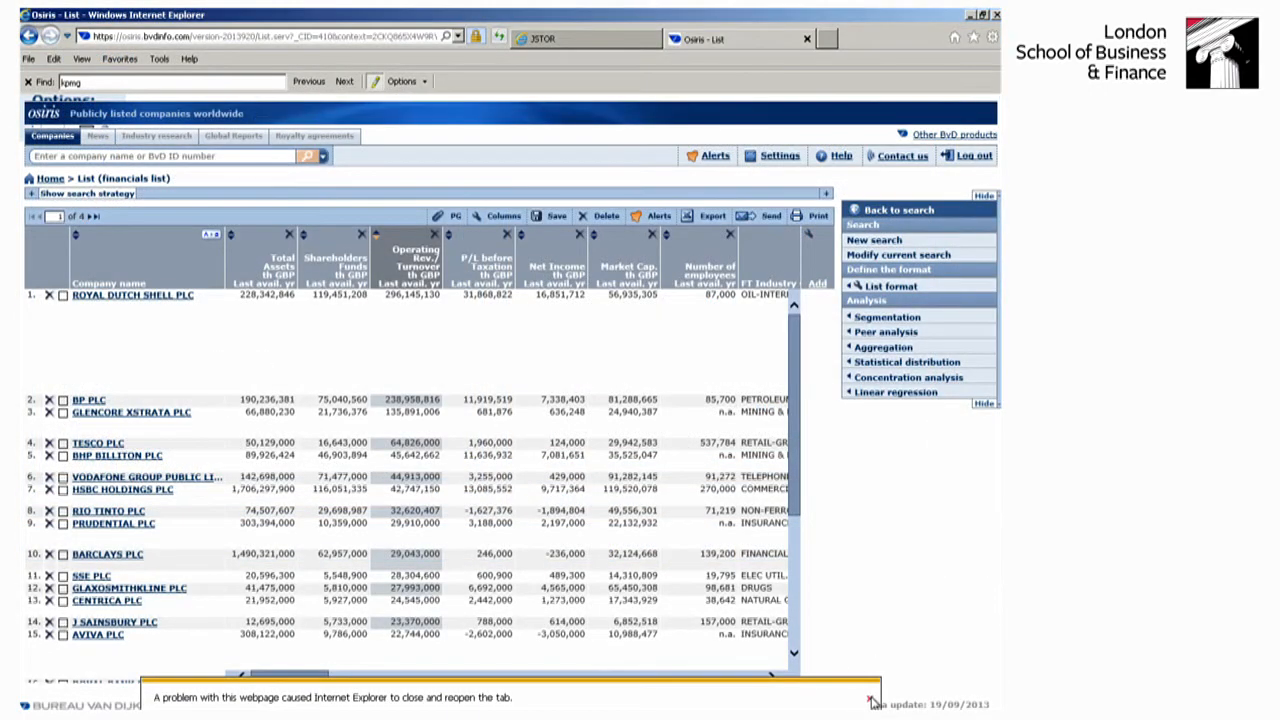
click(871, 700)
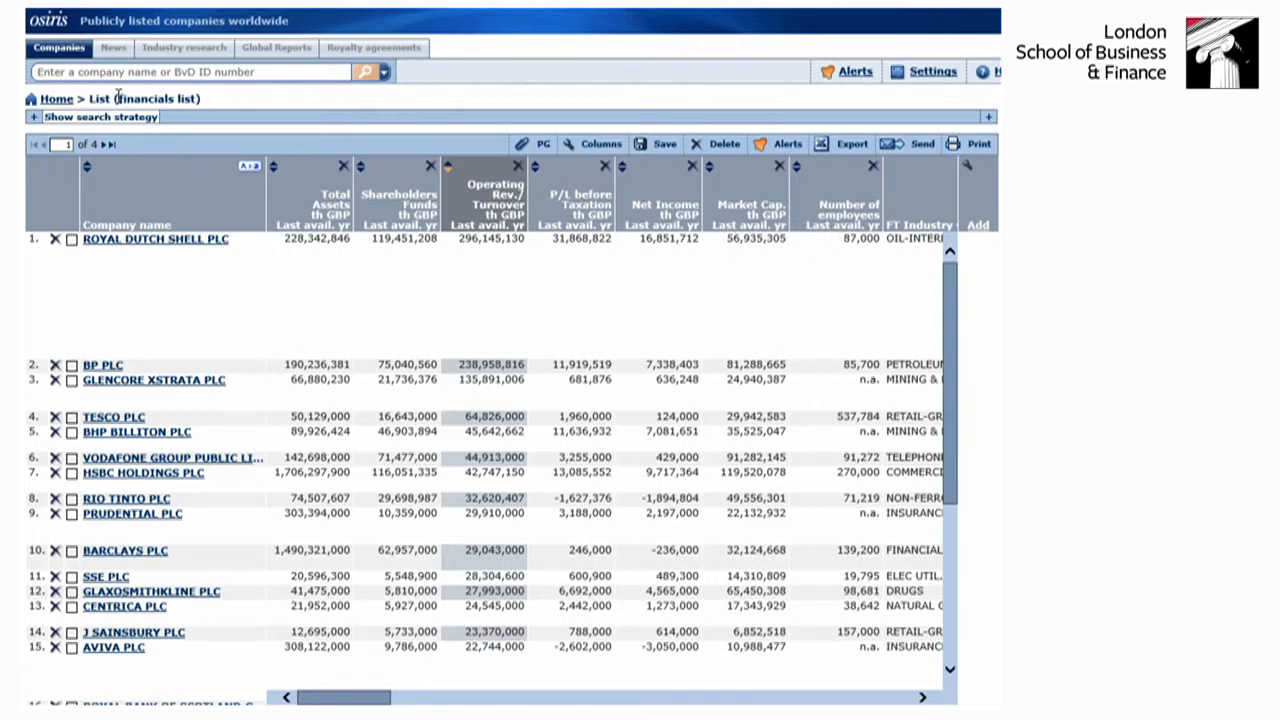
drag(117, 98, 193, 97)
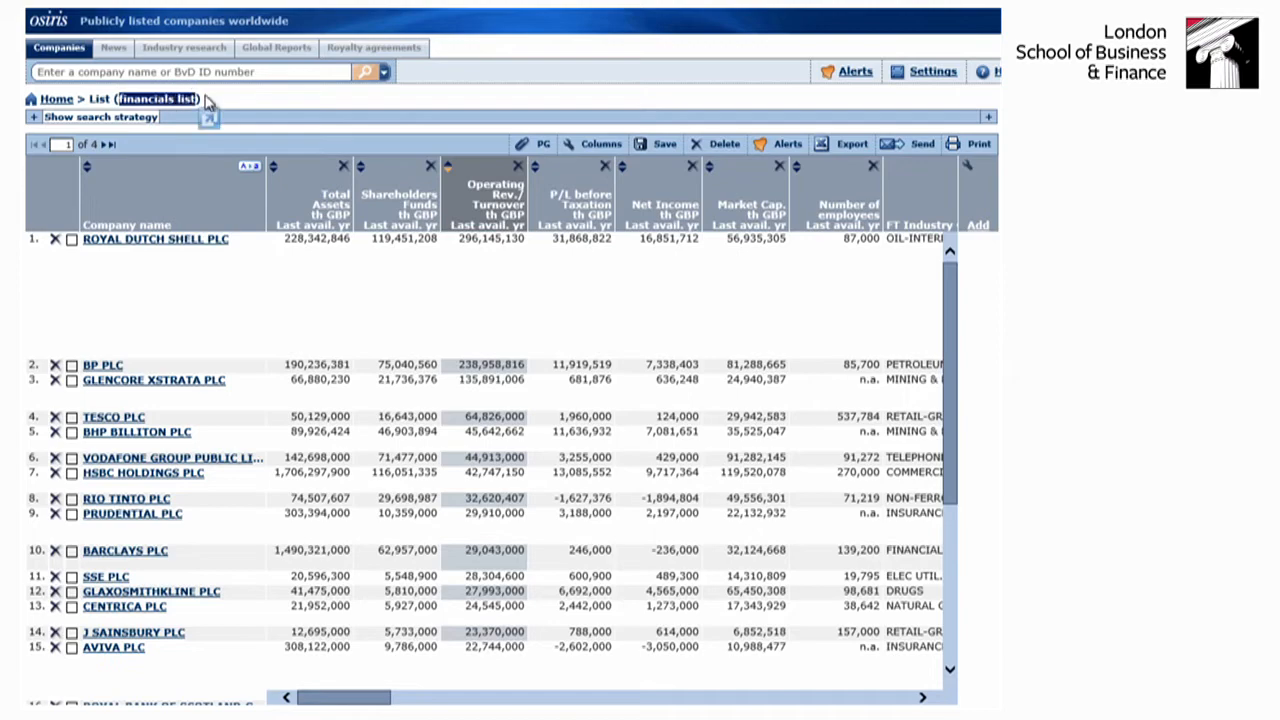
click(205, 98)
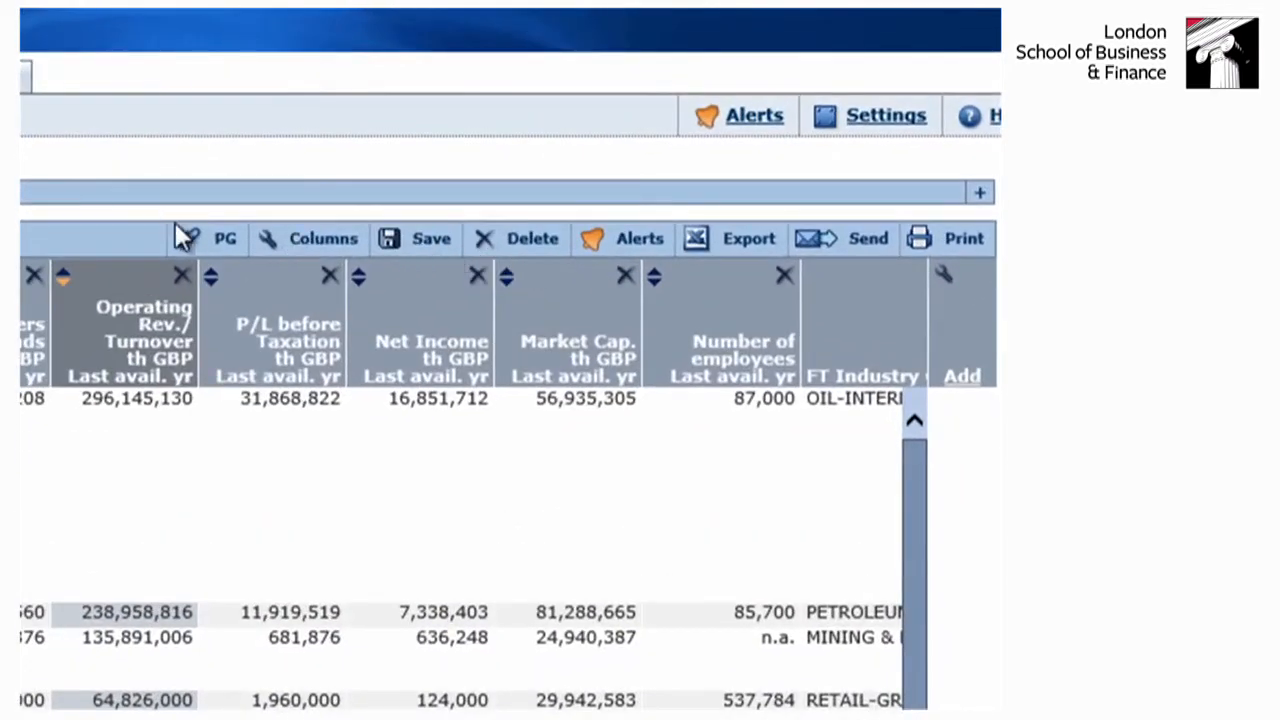
- Check the available report and list formats for export, then export the current list of all companies with the search strategy as Excel (*.xls)
click(747, 244)
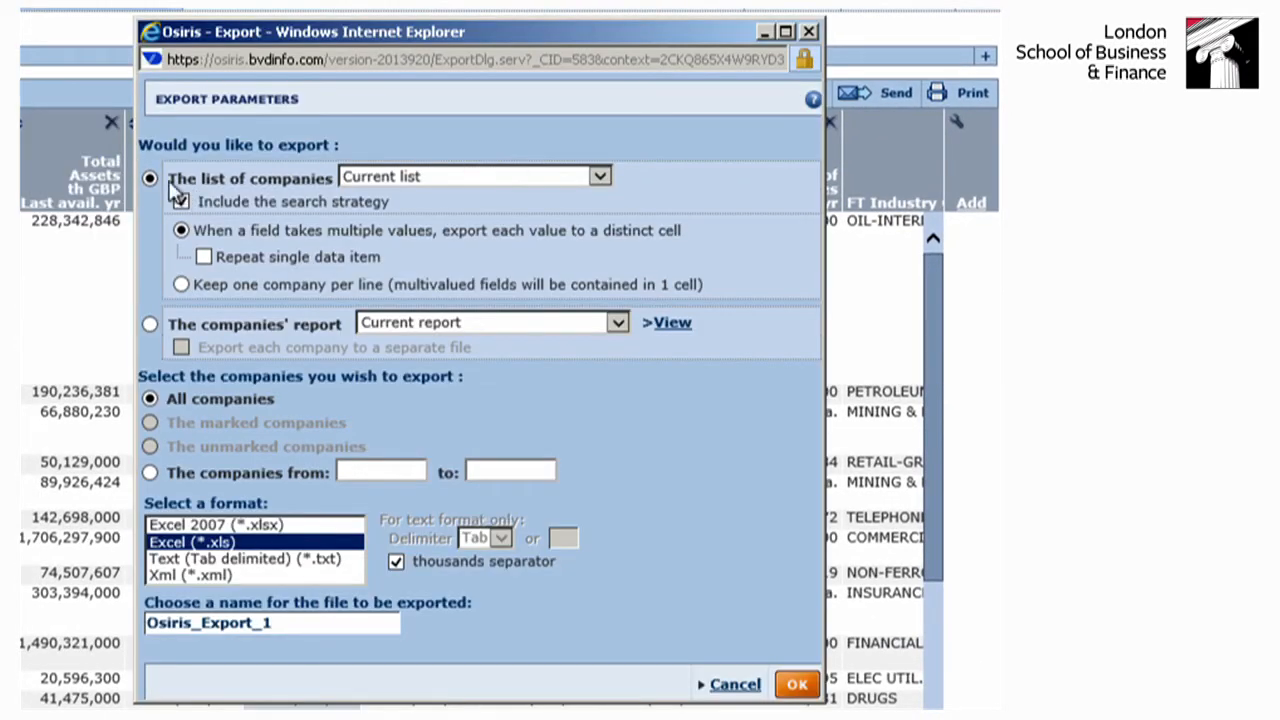
click(615, 322)
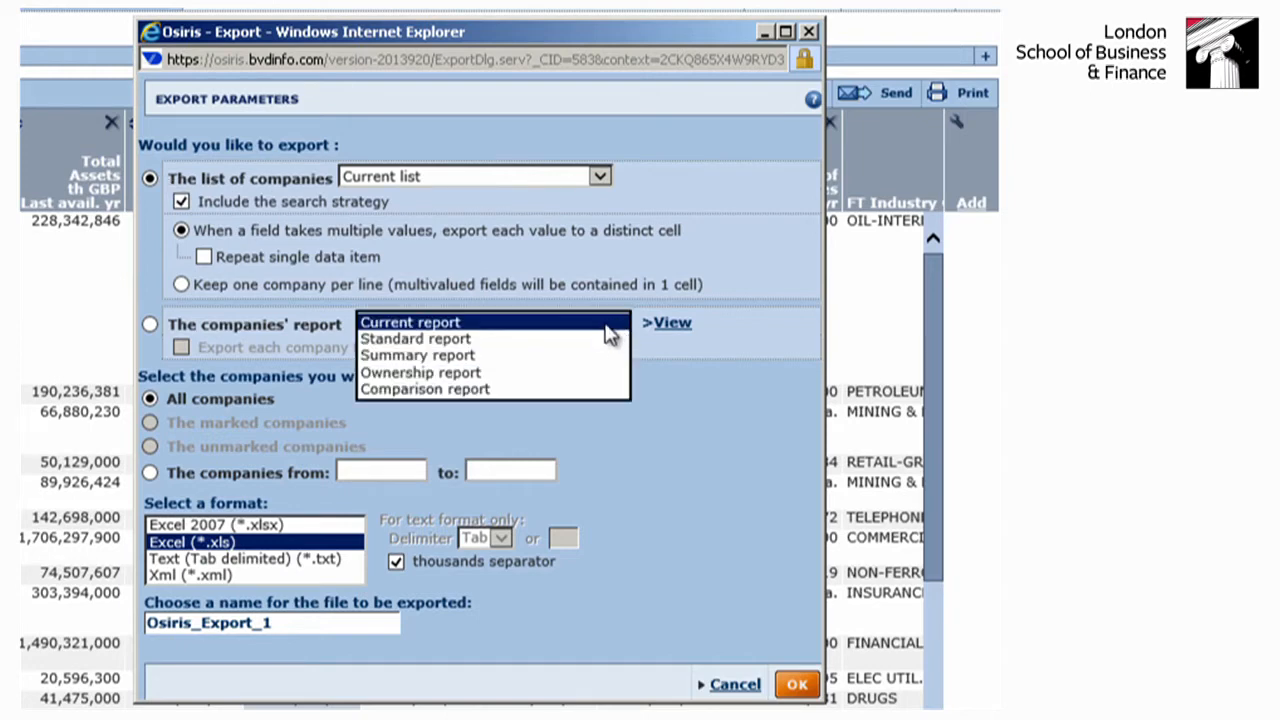
click(402, 325)
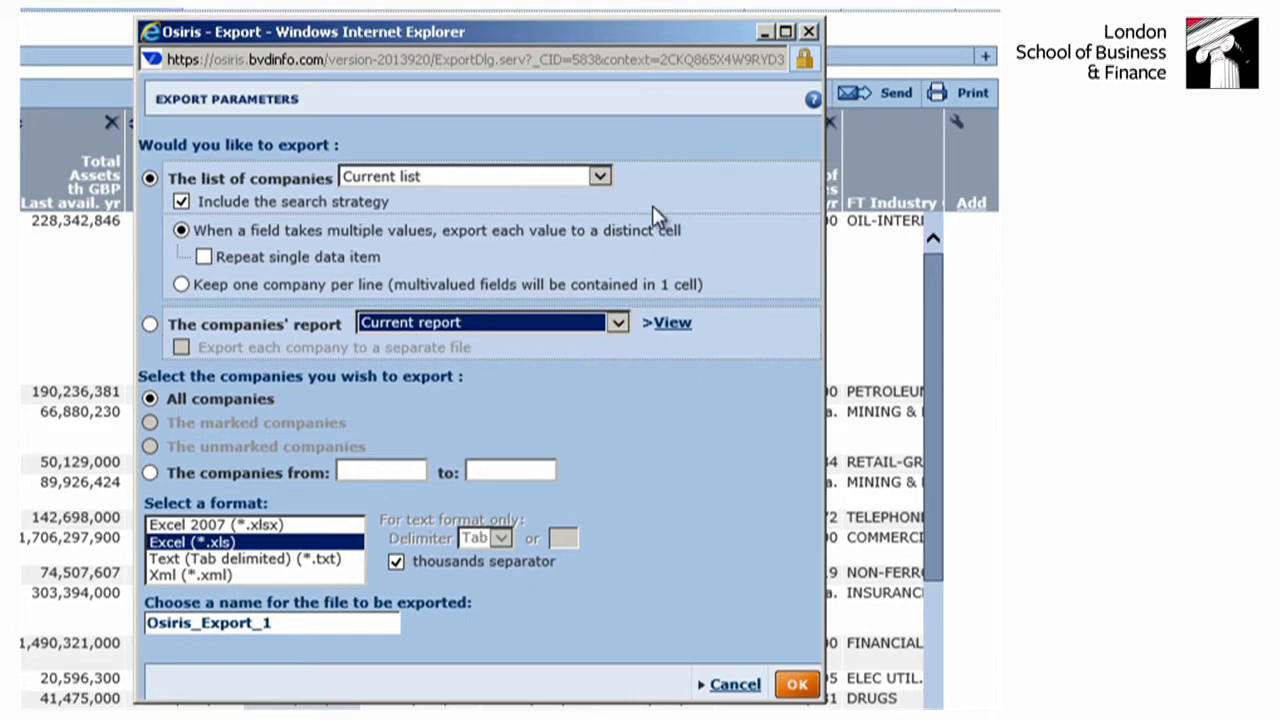
click(604, 175)
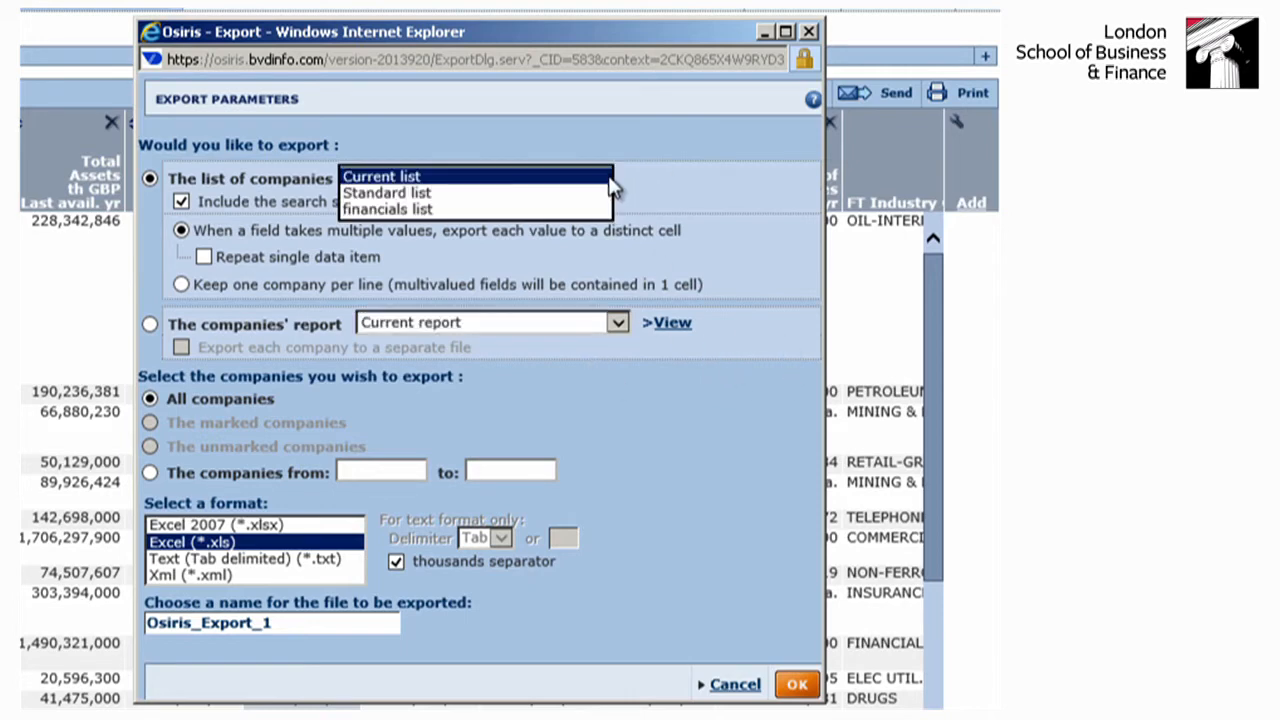
click(590, 181)
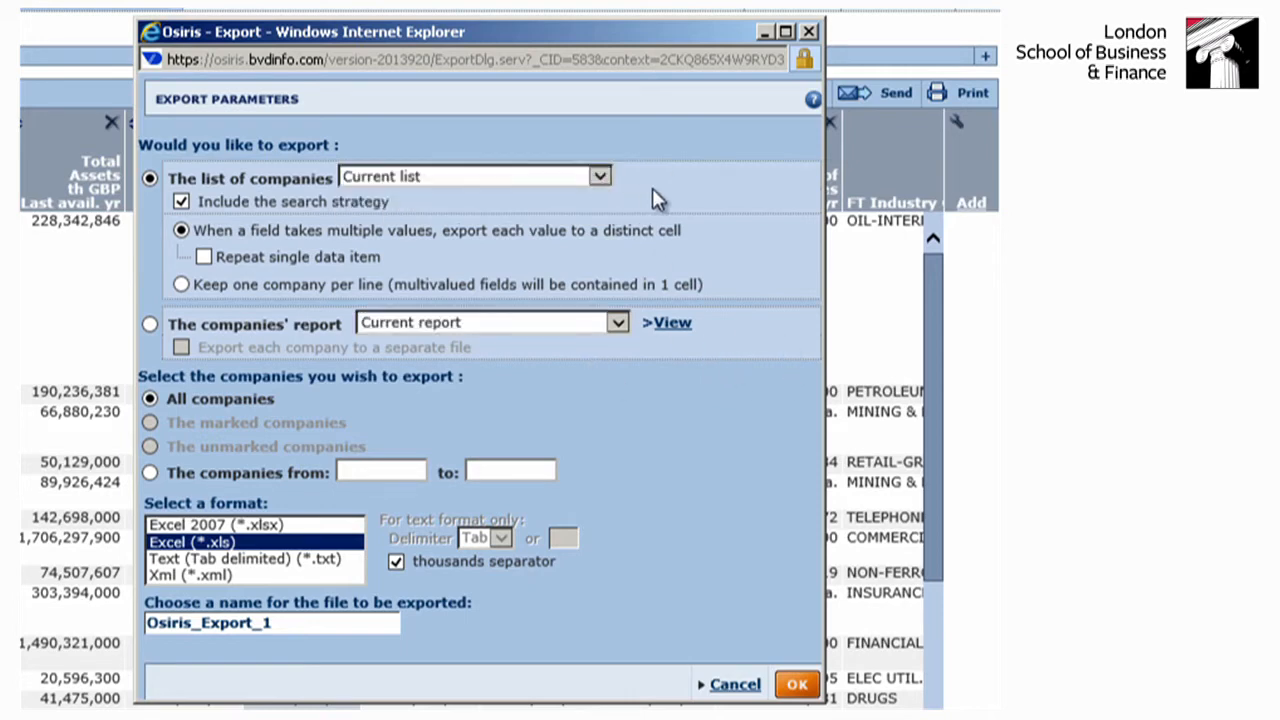
click(797, 686)
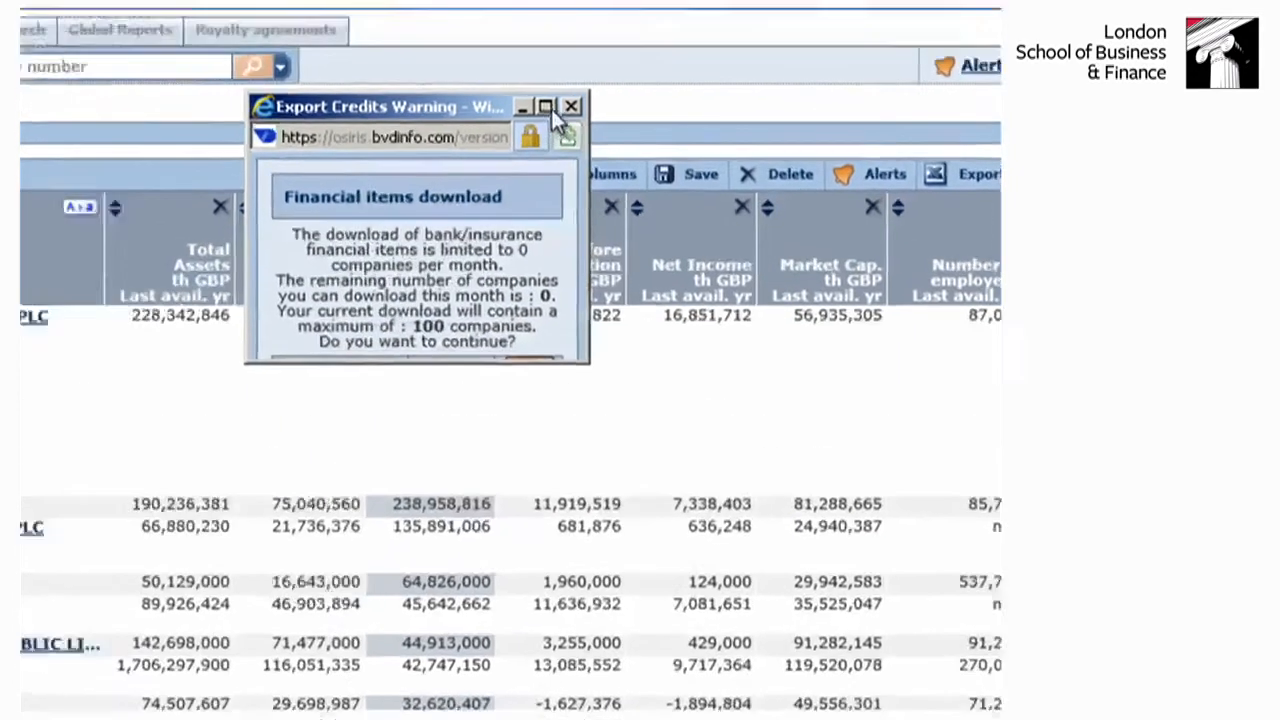
- Accept the financial items download notice and open the exported Osiris_Export_1.xls in Excel for editing
click(406, 31)
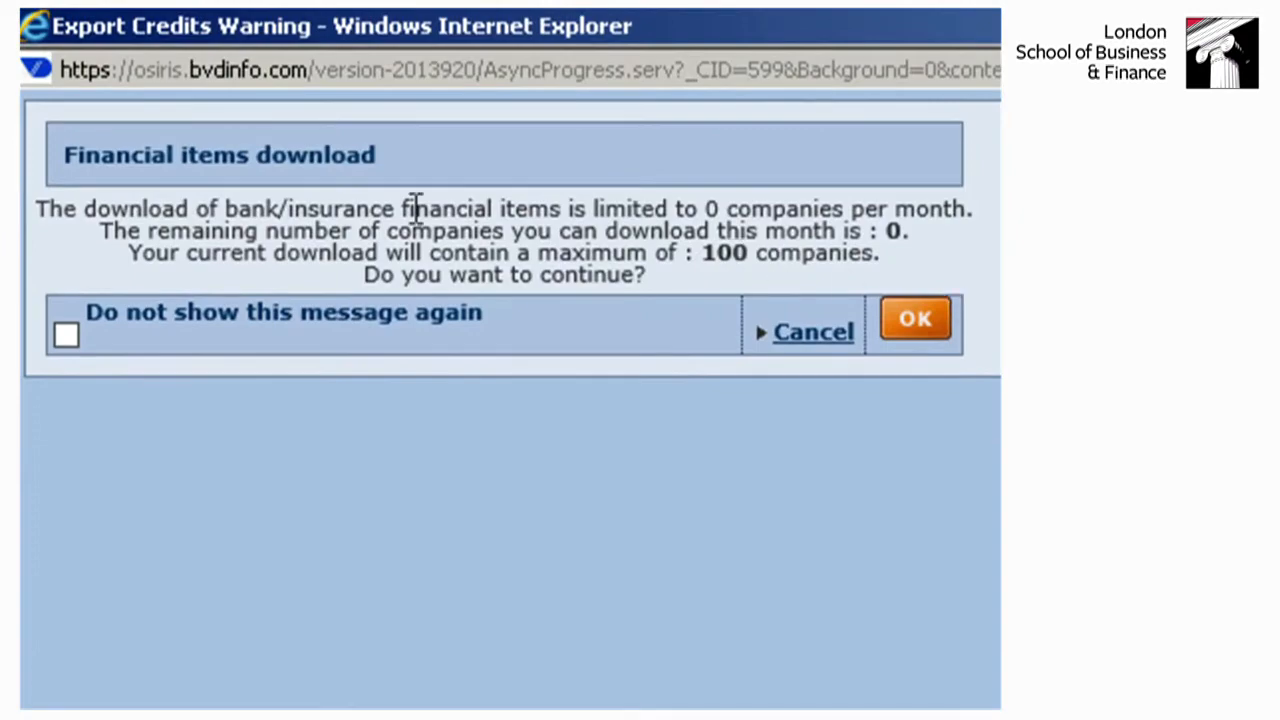
click(908, 318)
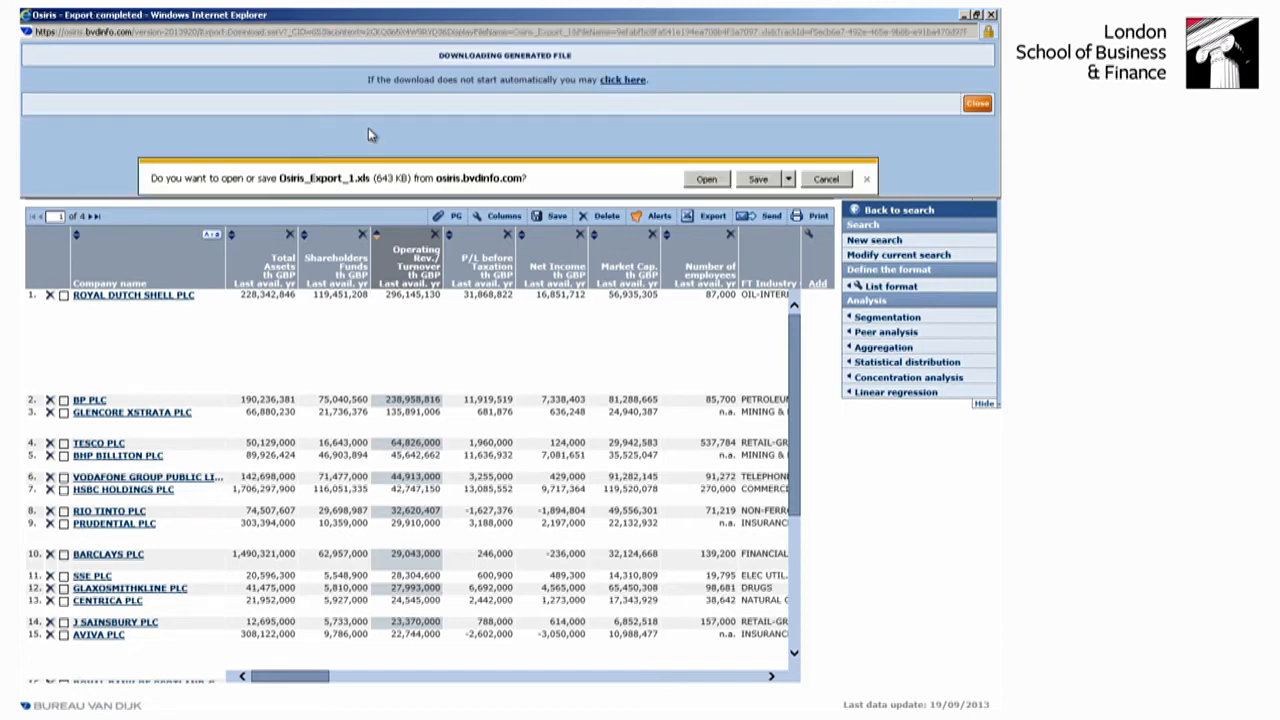
click(707, 179)
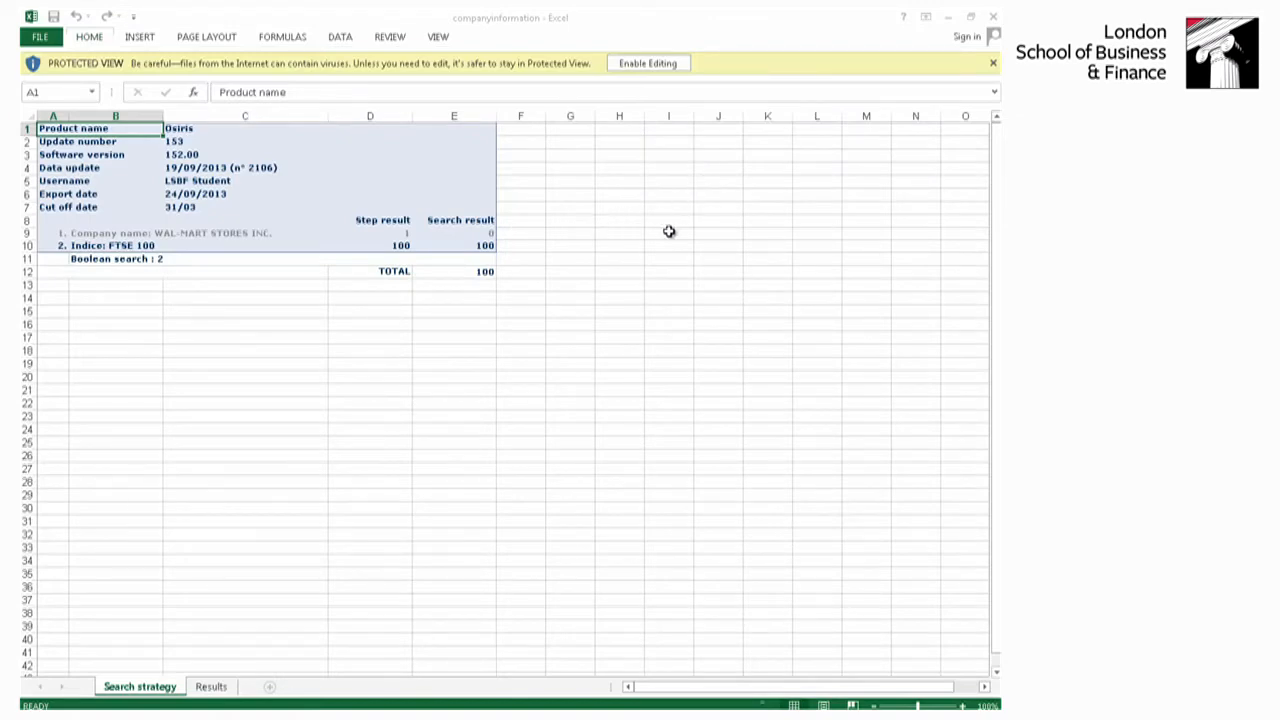
click(645, 64)
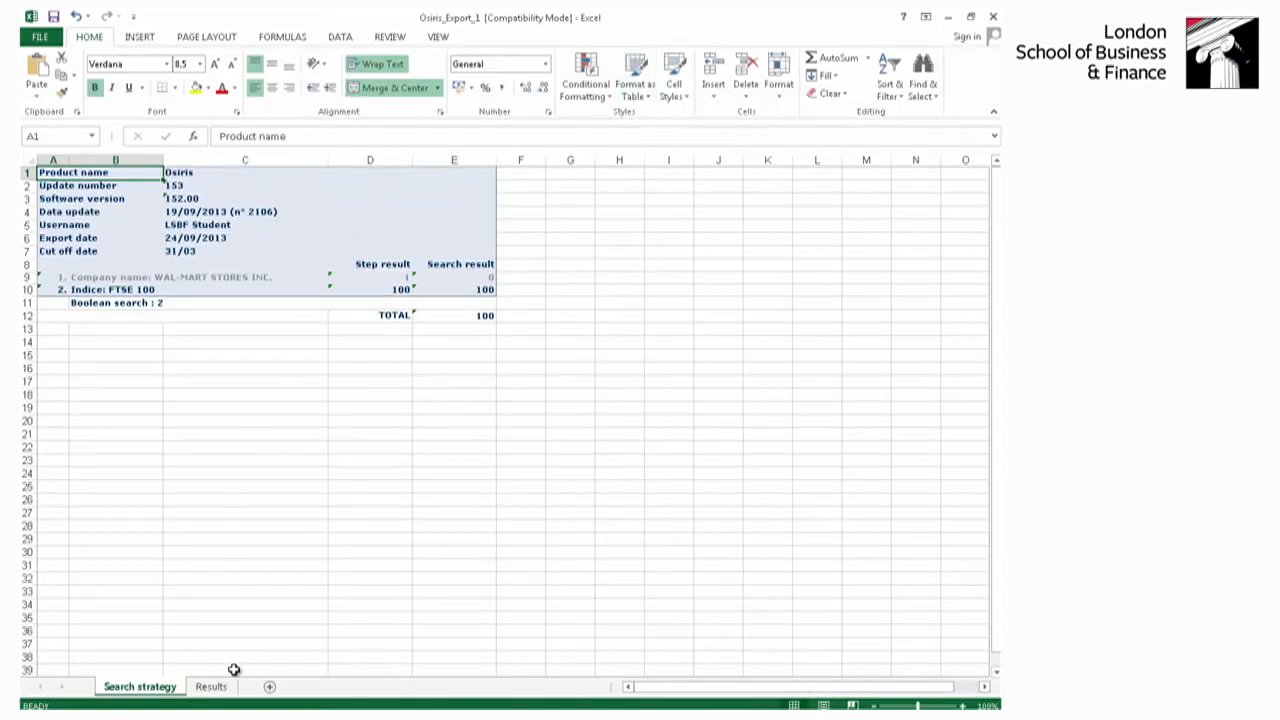
- Examine the company rows of the Results sheet and its columns from the financial figures through the company descriptions
click(216, 687)
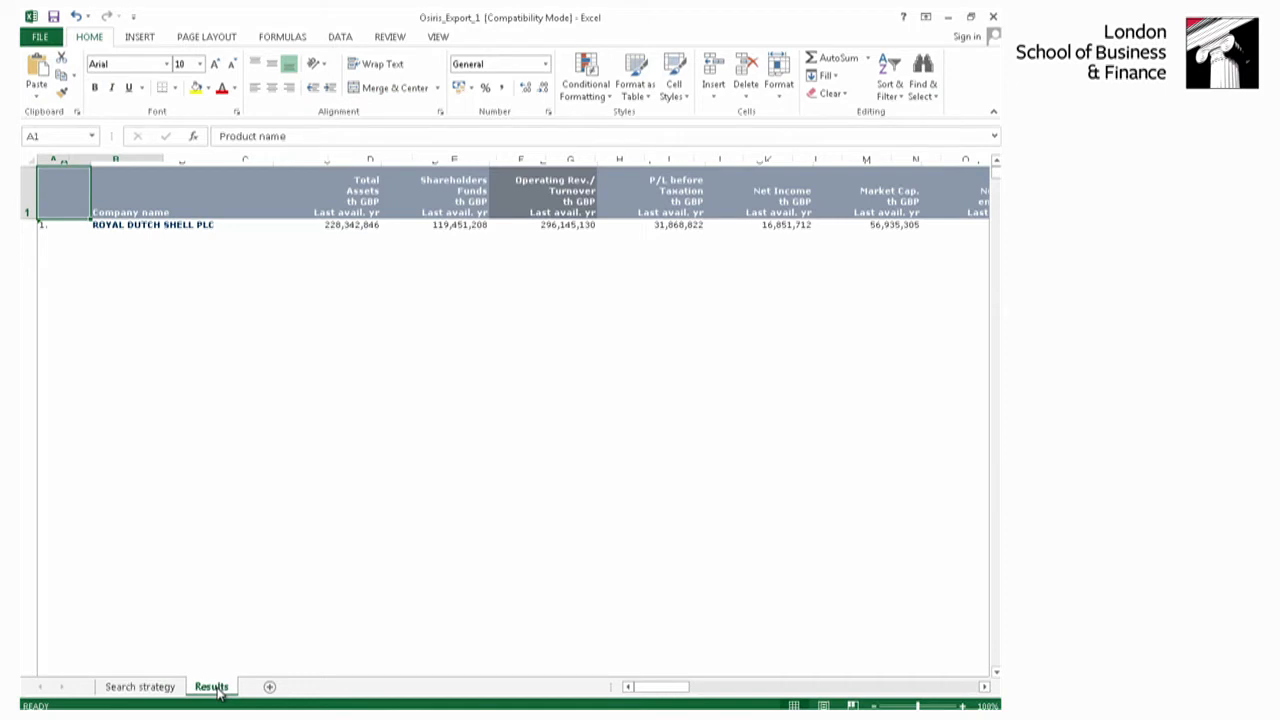
scroll(716, 575, down, 3)
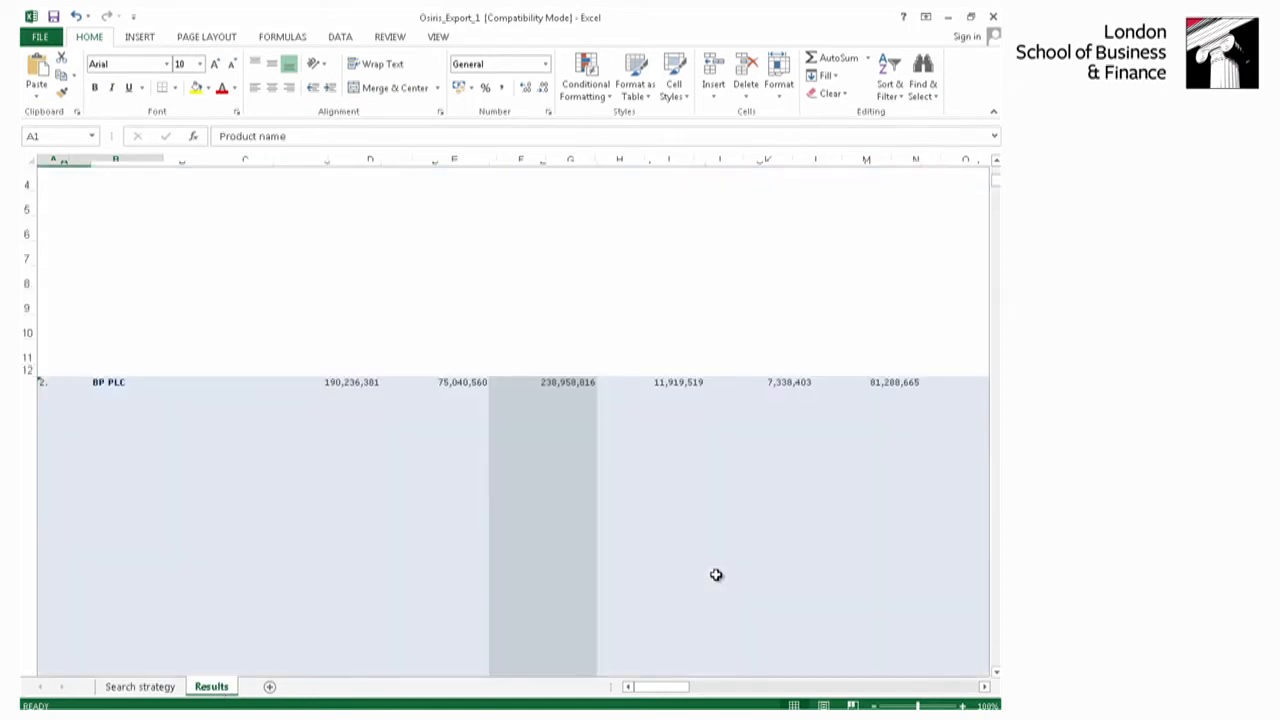
scroll(716, 575, up, 3)
scroll(716, 575, down, 3)
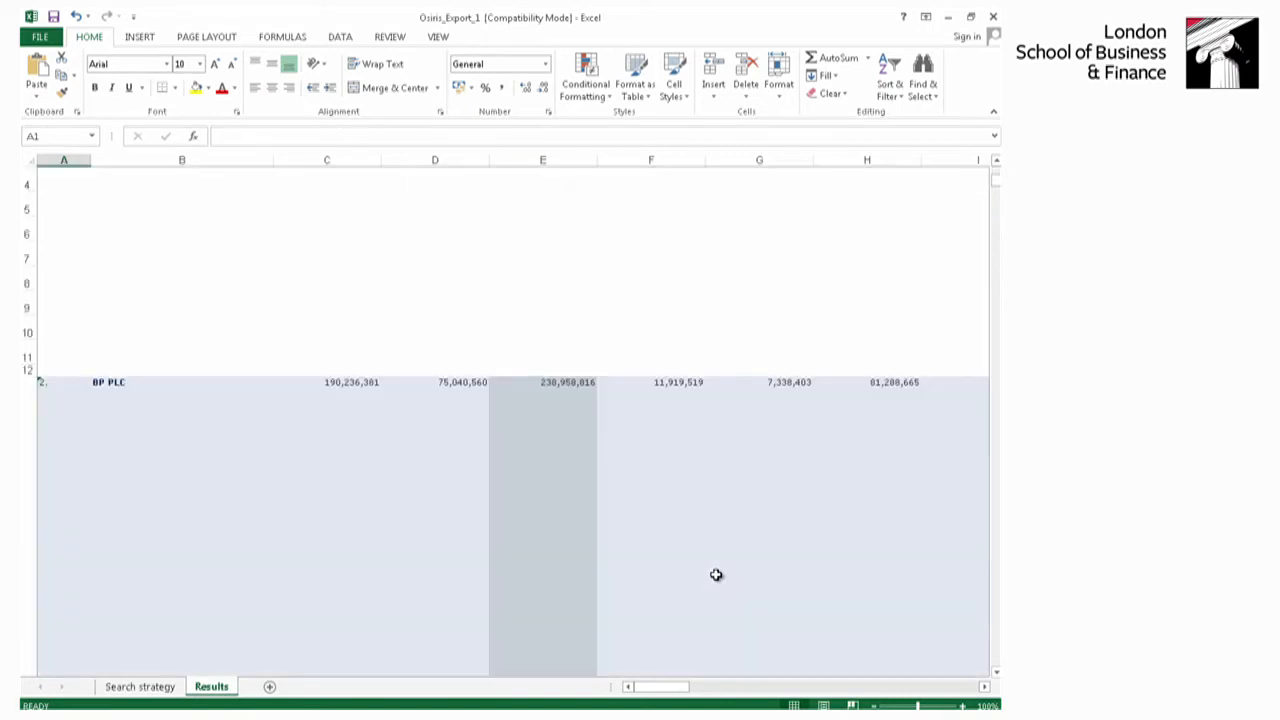
scroll(716, 575, up, 3)
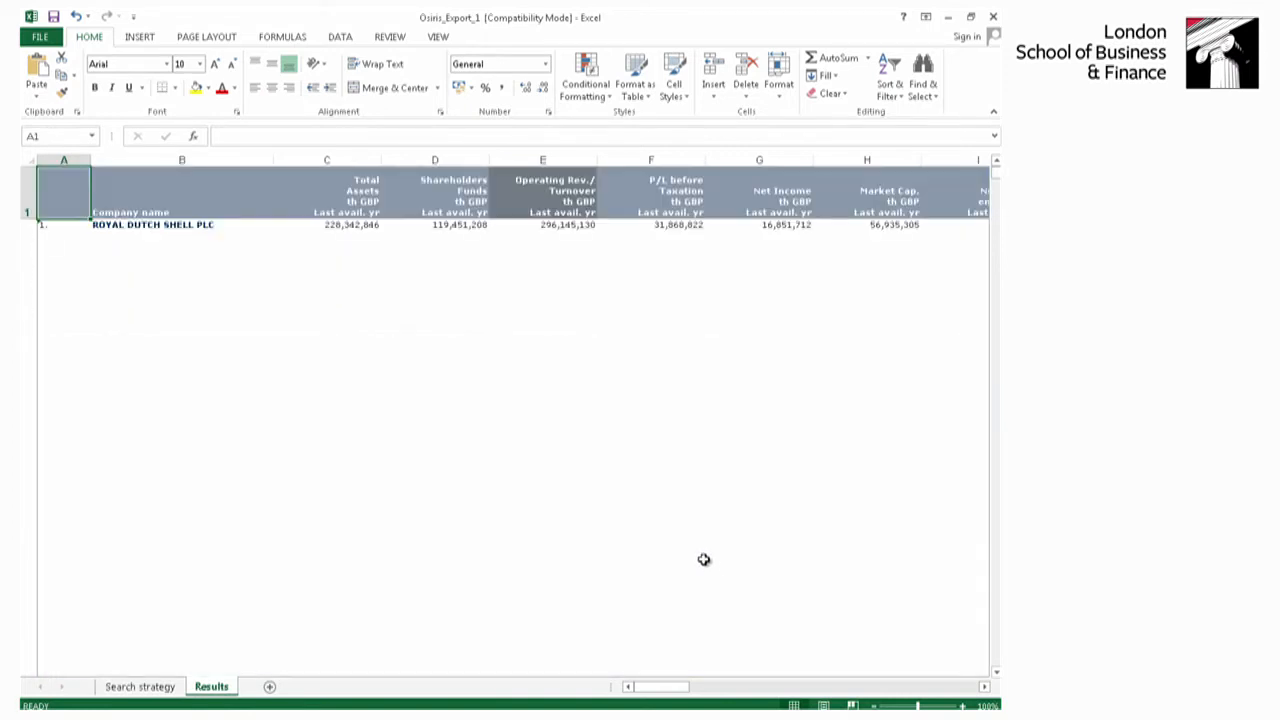
click(984, 687)
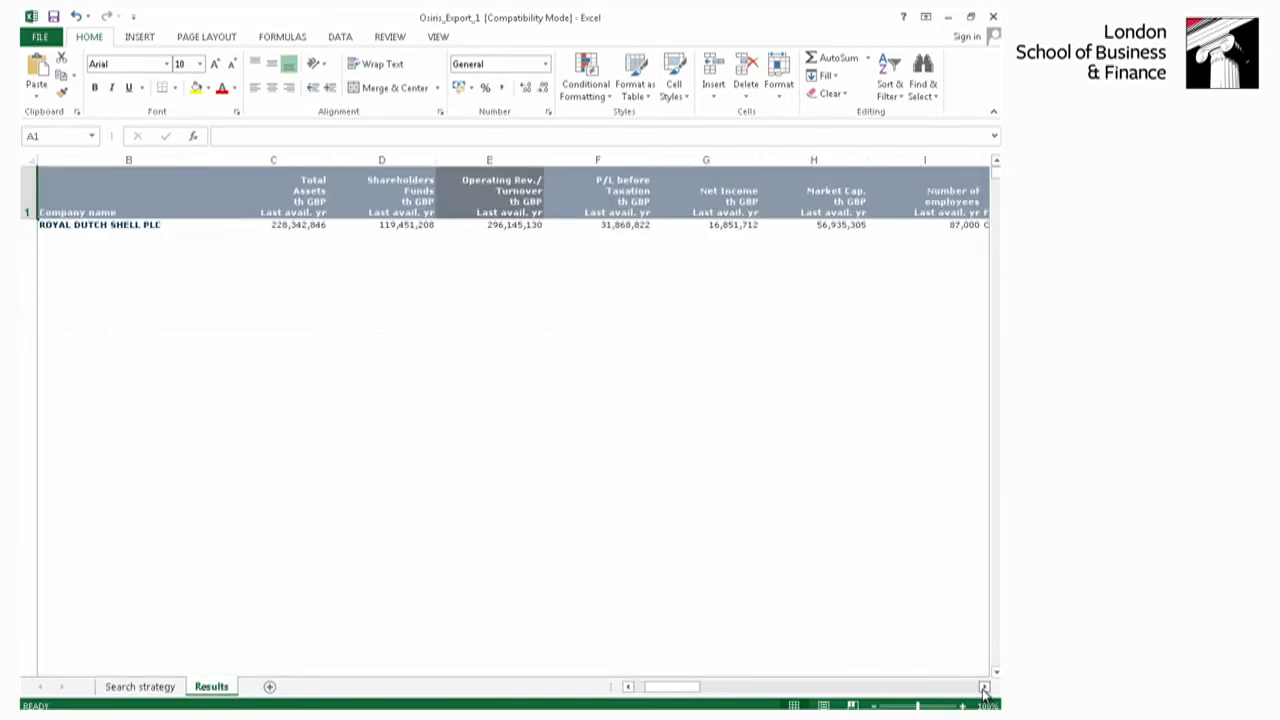
drag(984, 687, 984, 689)
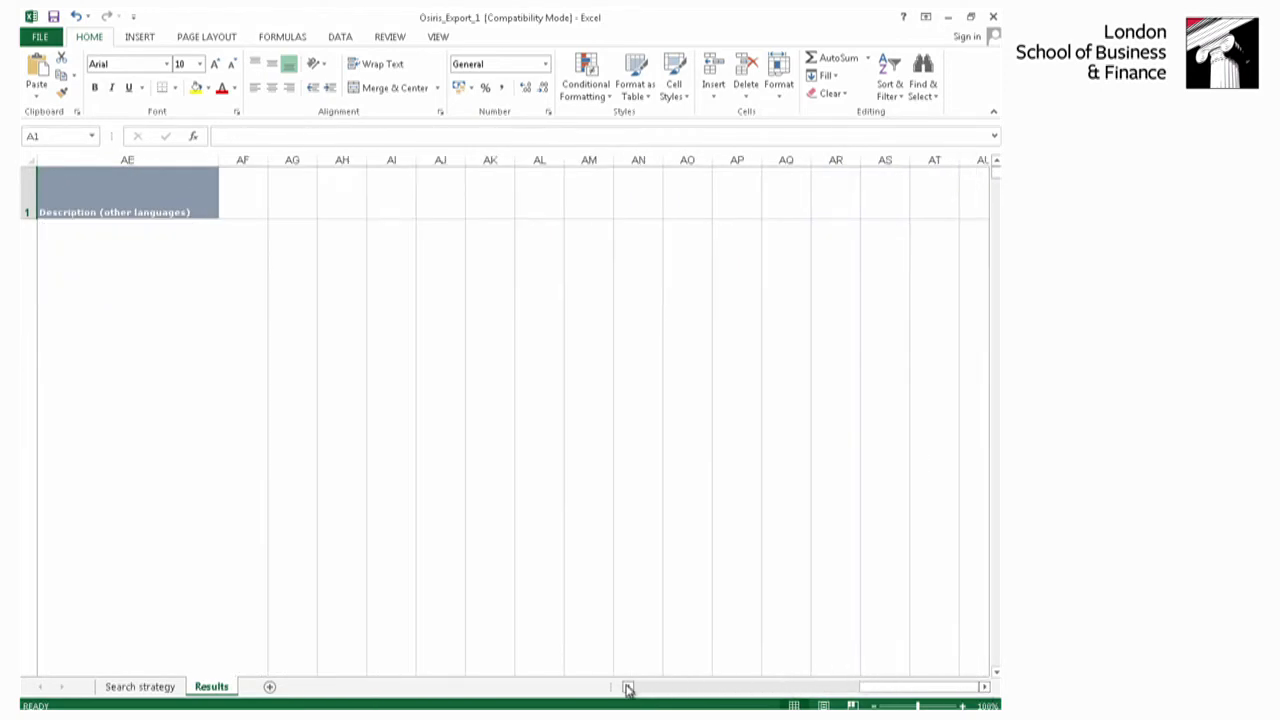
drag(627, 689, 627, 689)
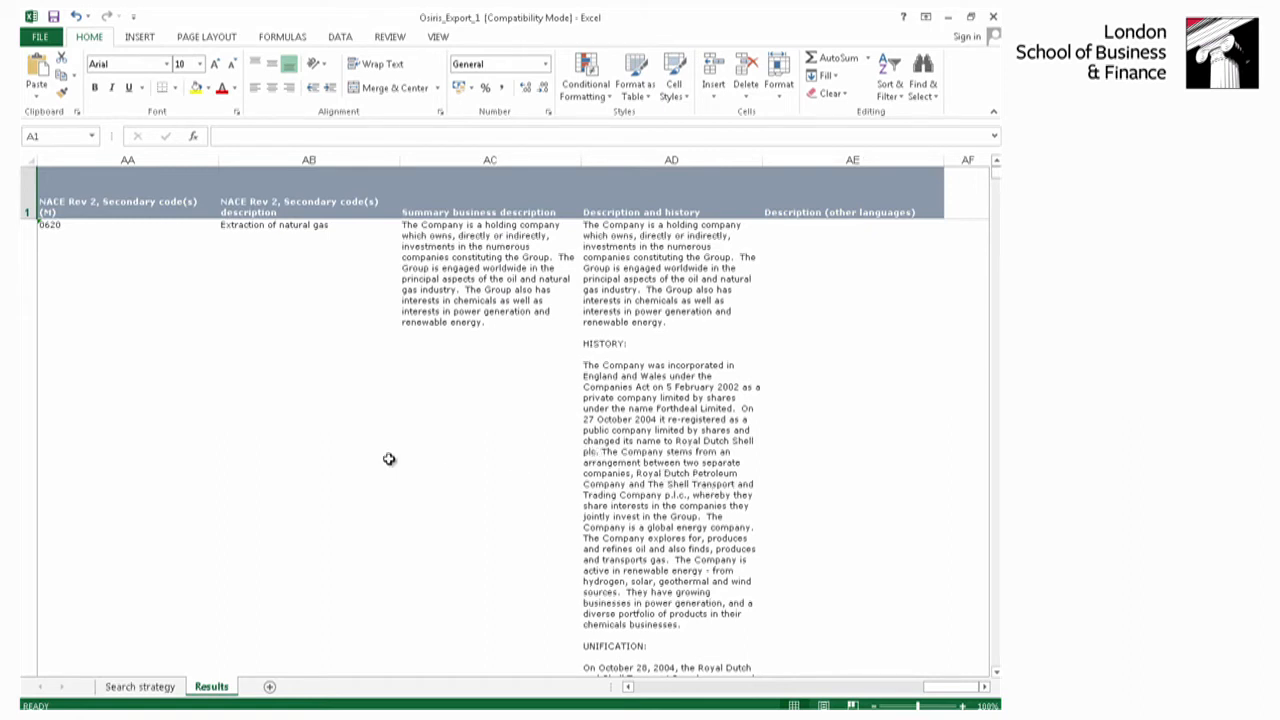
- Close the completed export window and switch back to the Osiris company list in Internet Explorer
click(190, 716)
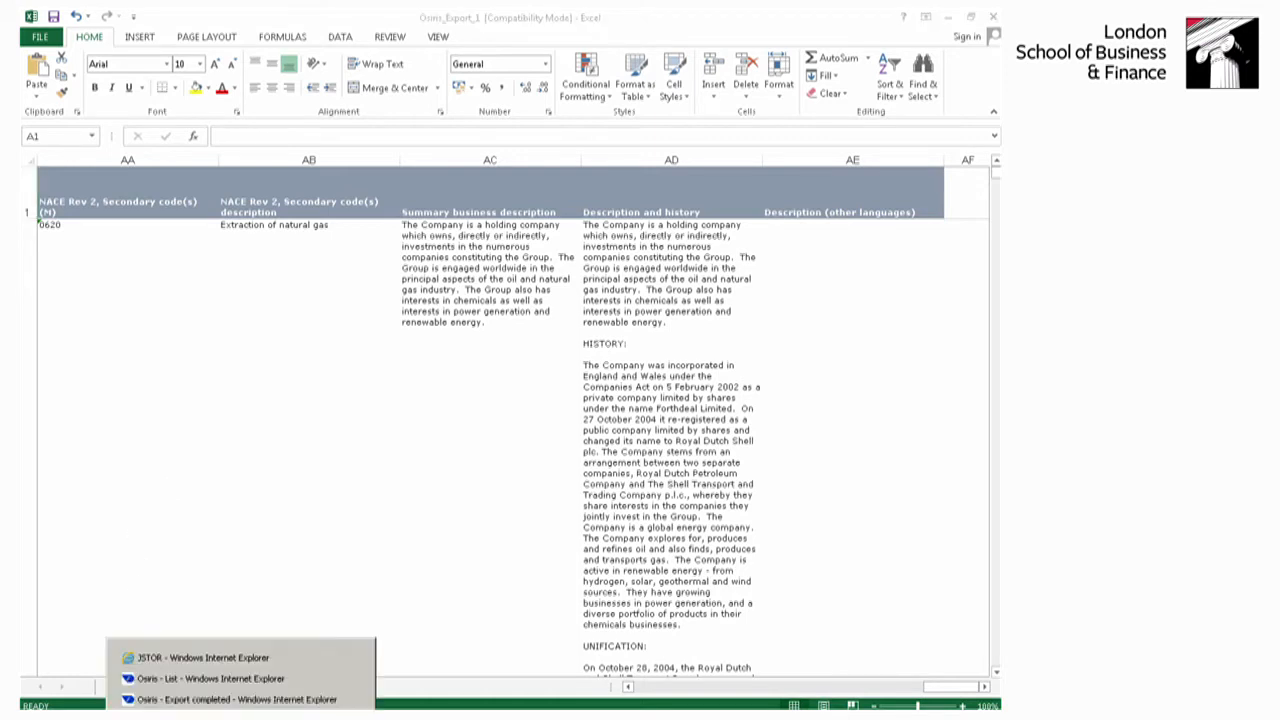
click(230, 699)
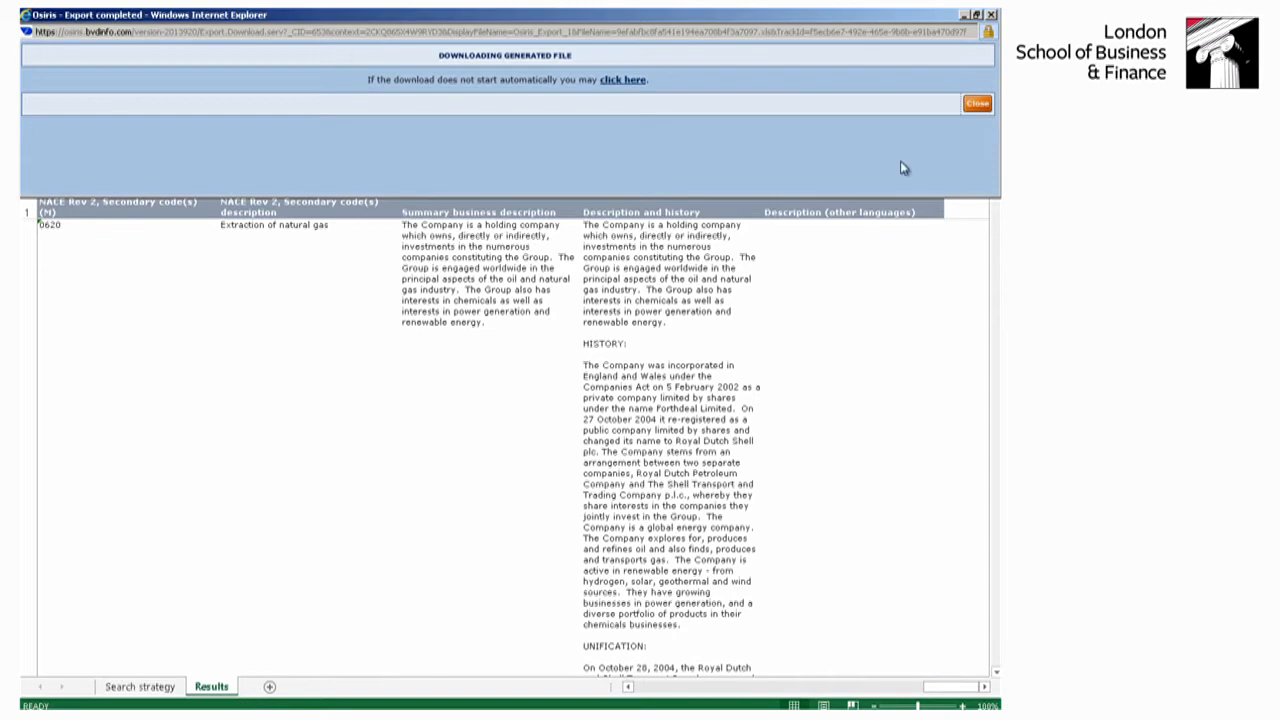
click(977, 104)
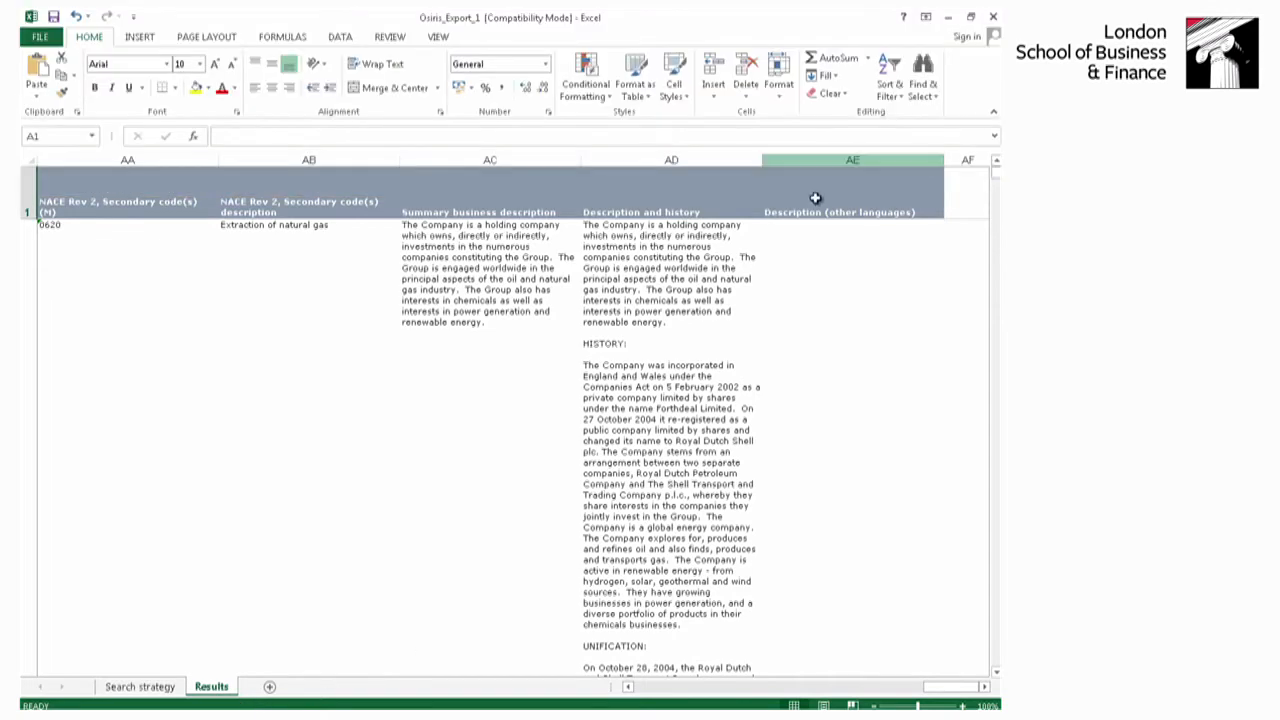
click(240, 714)
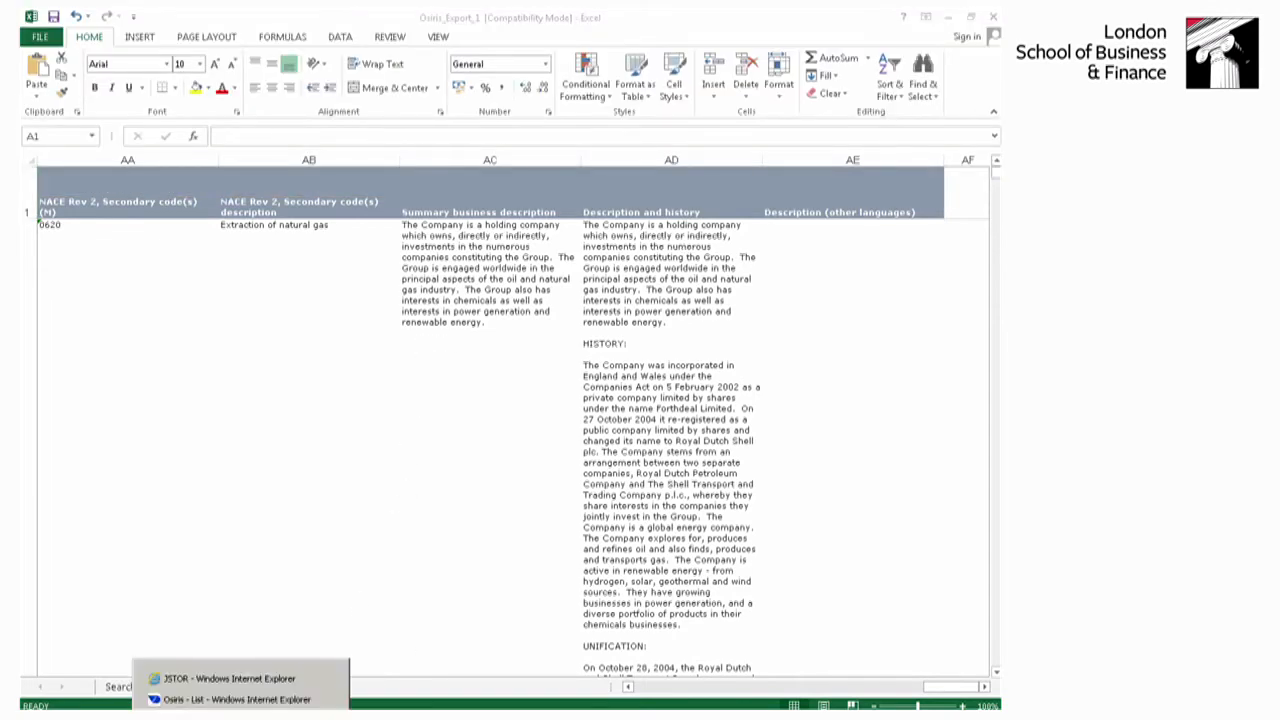
click(253, 699)
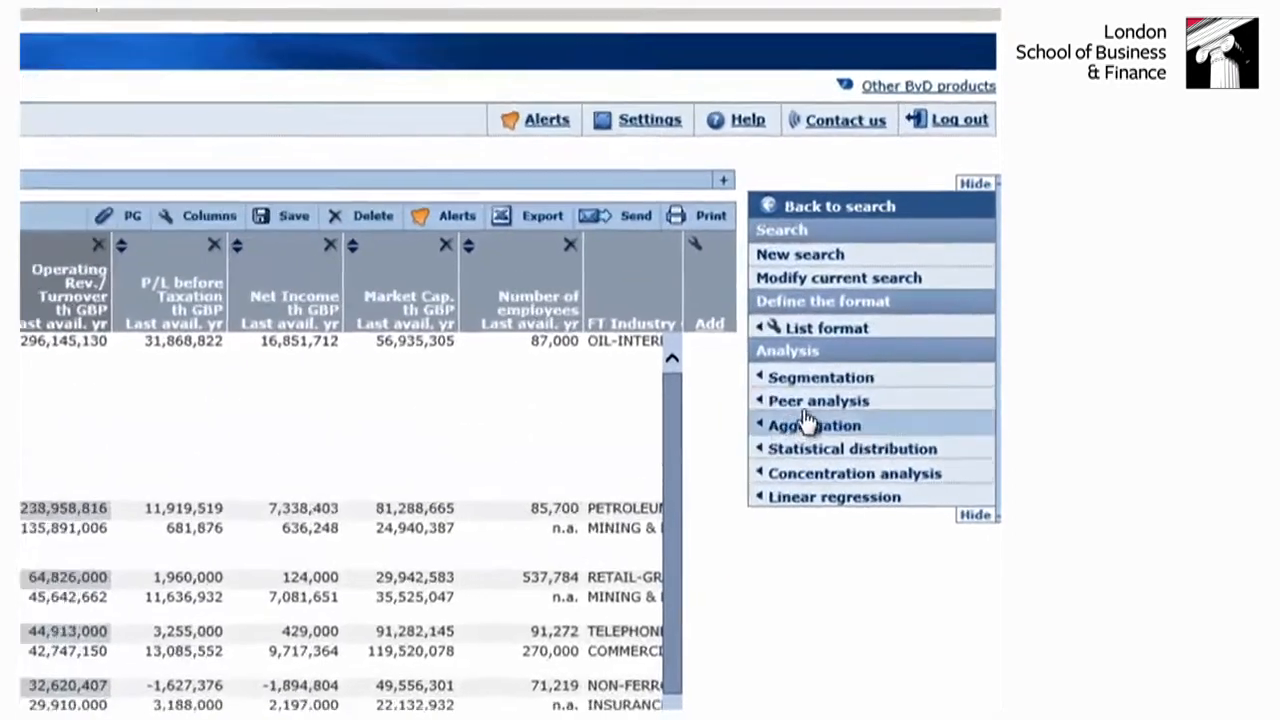
mouse_move(878, 334)
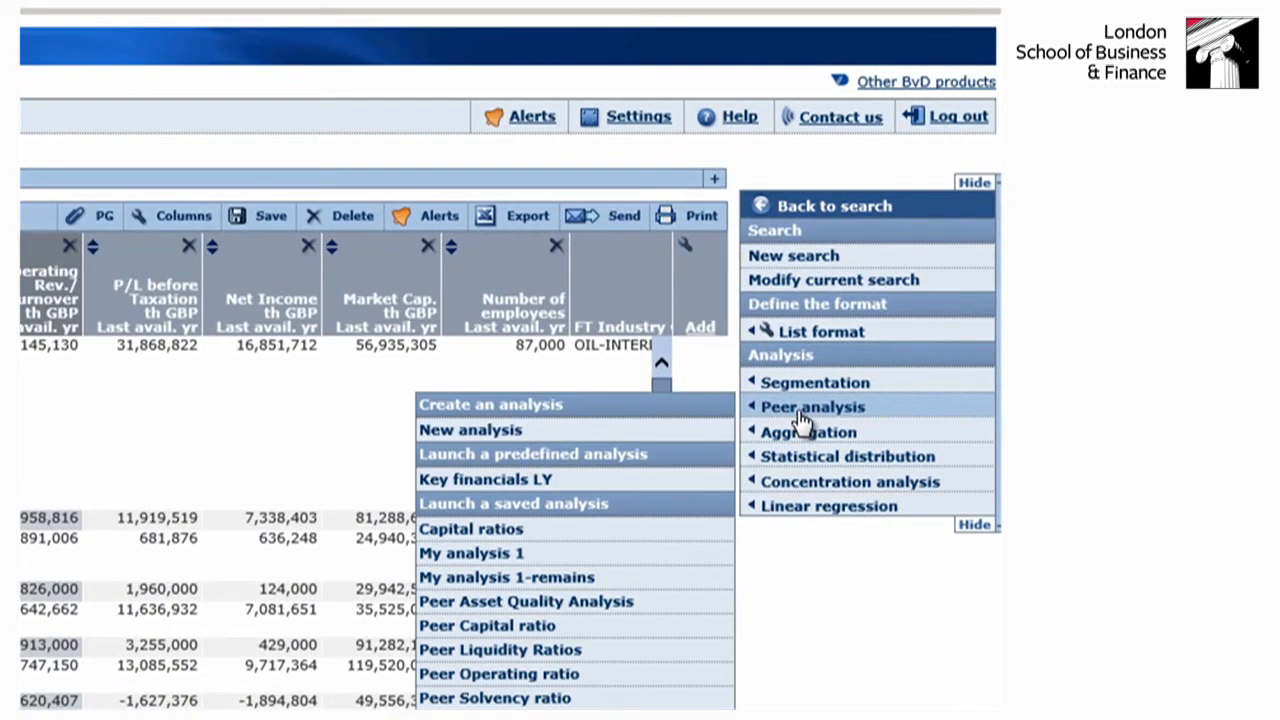
- Launch the predefined linear regression of operating revenue / turnover by average employees (2008) for all templates and review its results table
mouse_move(828, 512)
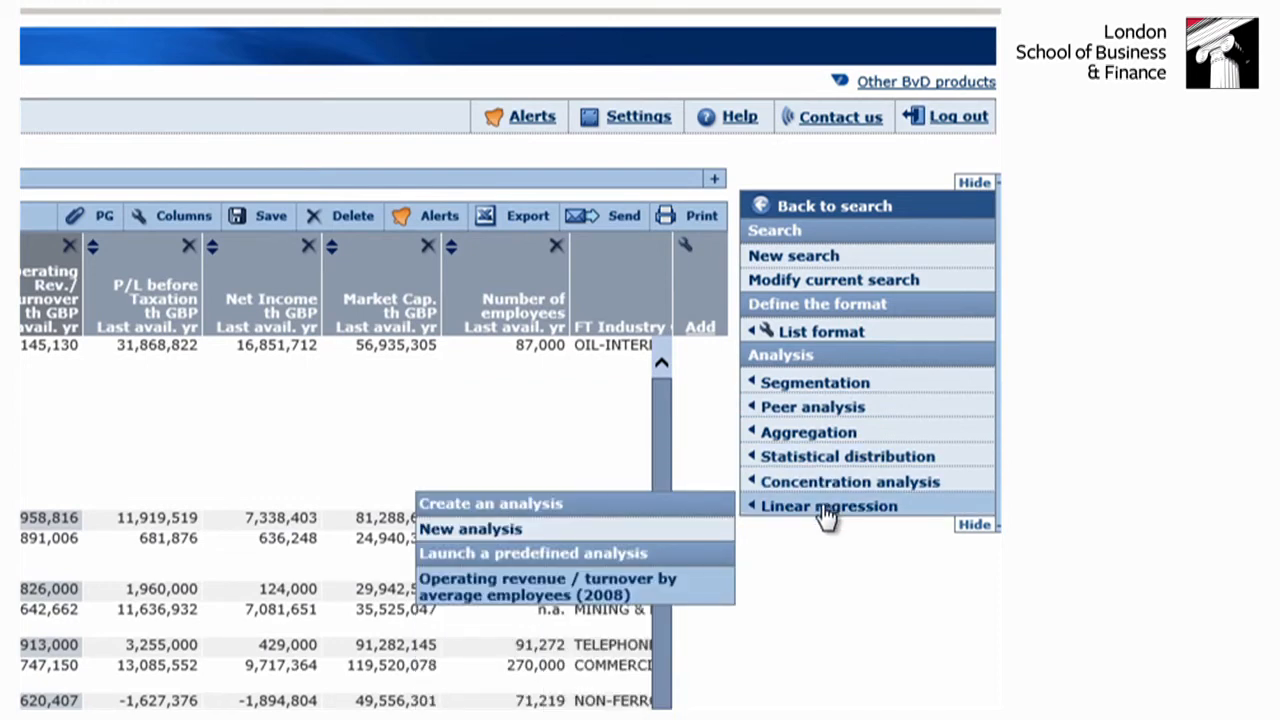
click(493, 592)
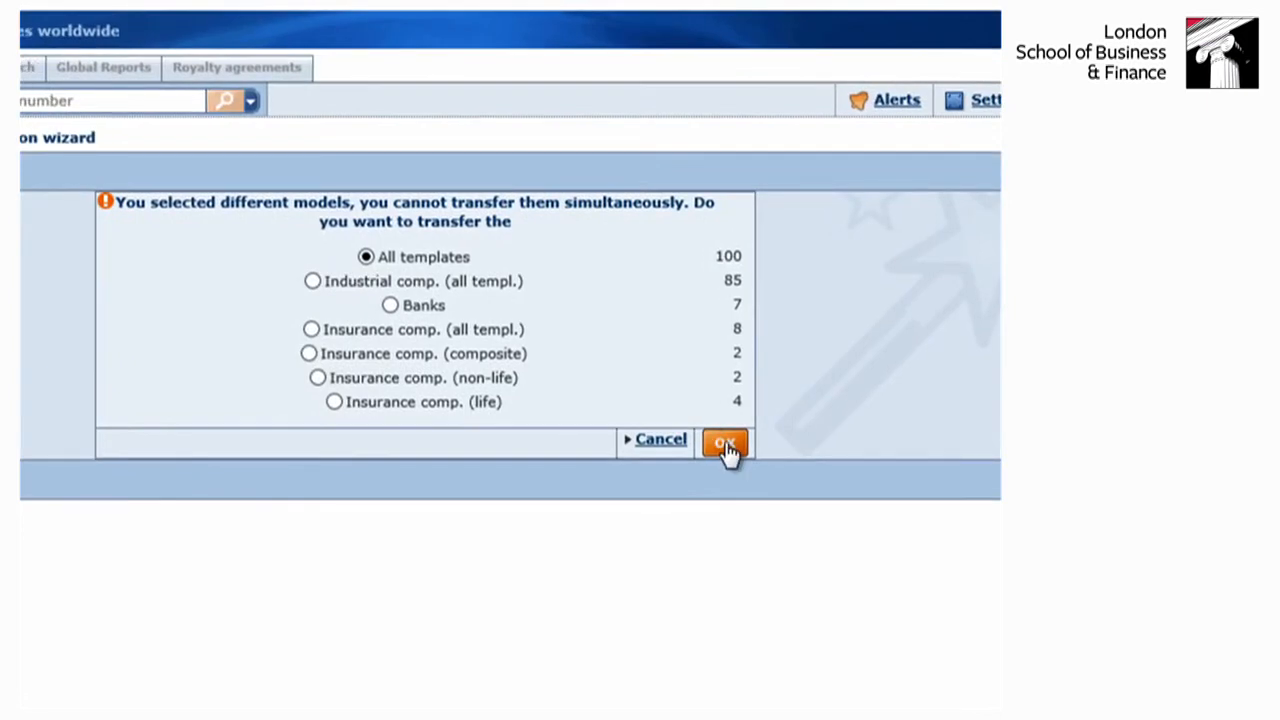
click(724, 443)
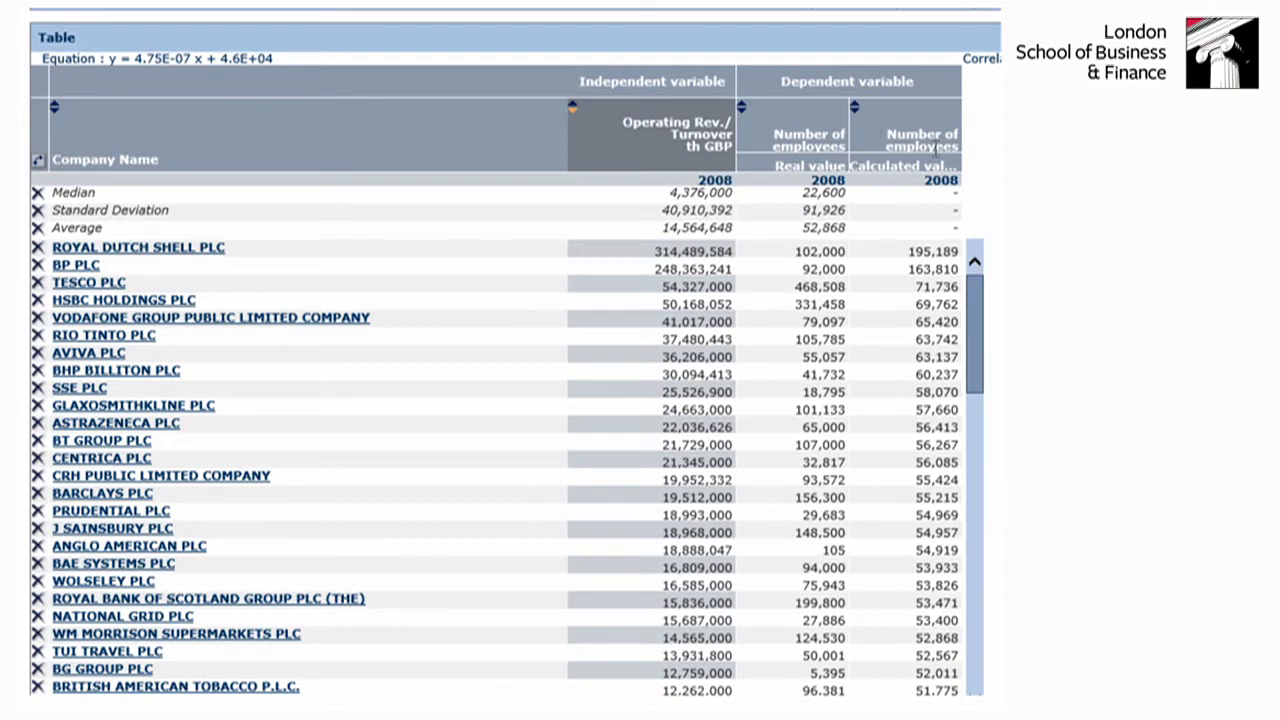
scroll(500, 360, down, 2)
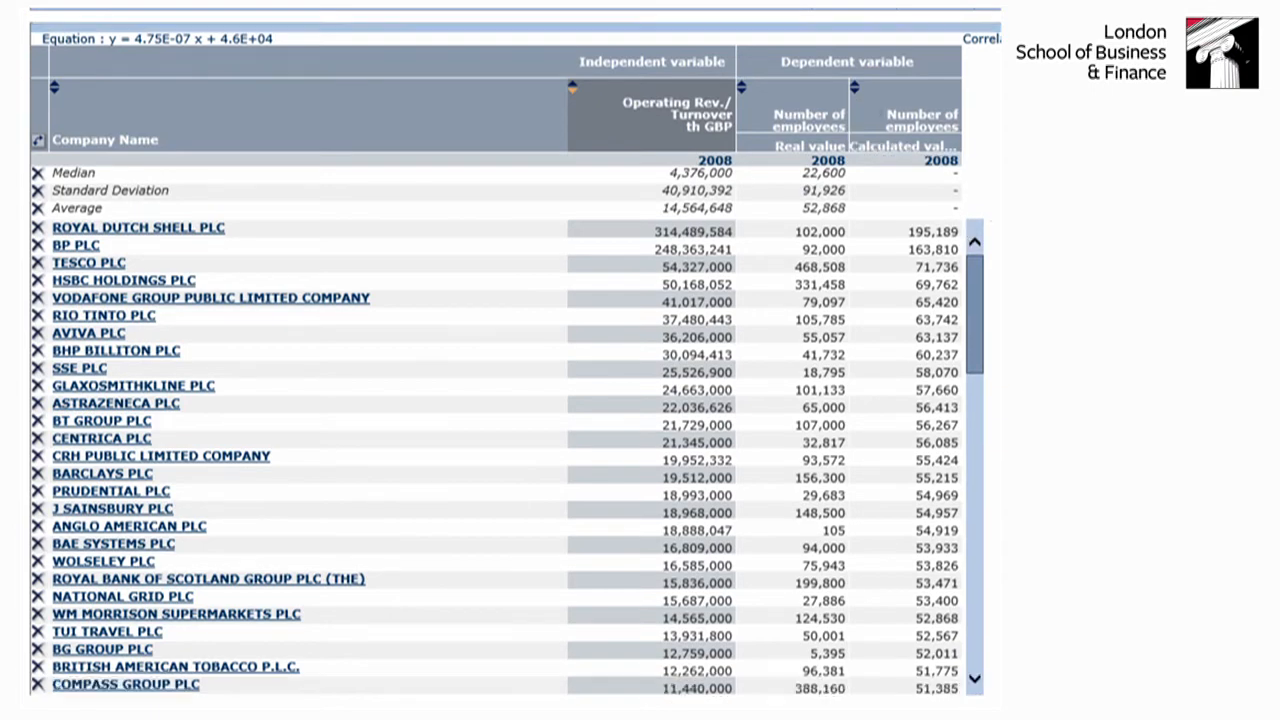
scroll(500, 360, down, 4)
scroll(500, 360, up, 4)
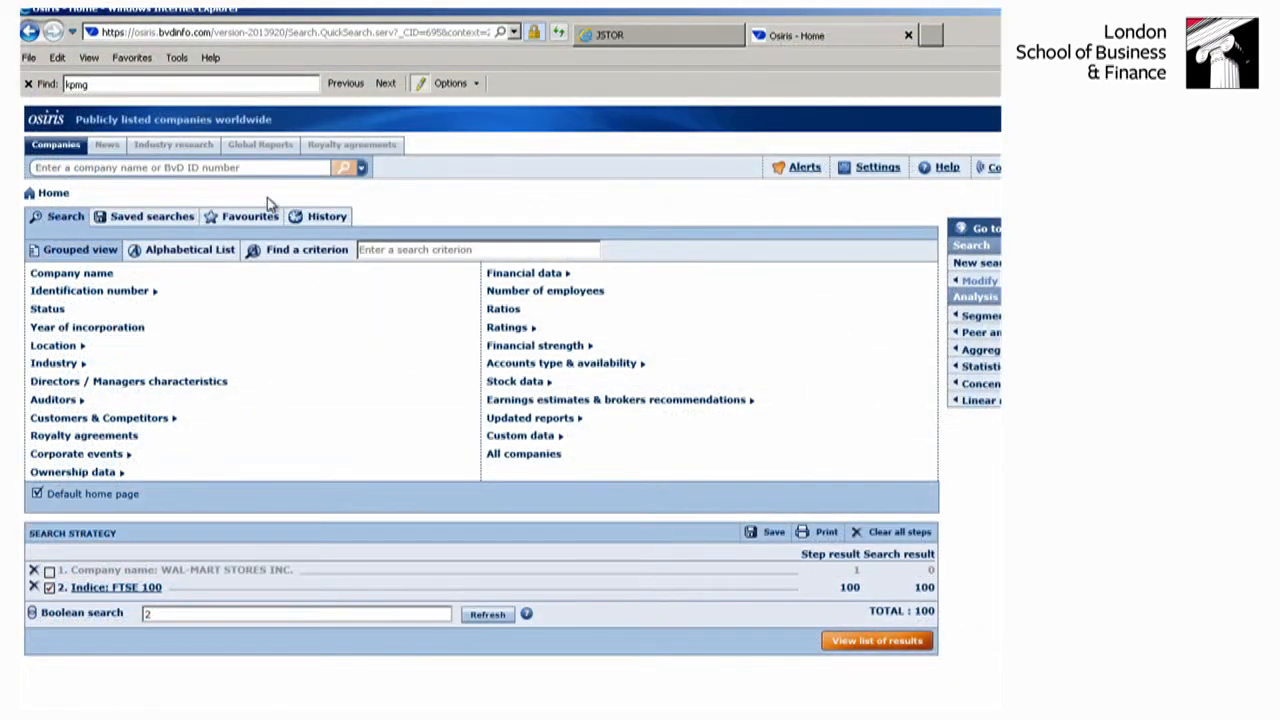
- Return to the search home page and add a number of employees criterion for the last available year, minimum 40 and maximum 2000
right_click(42, 247)
click(191, 187)
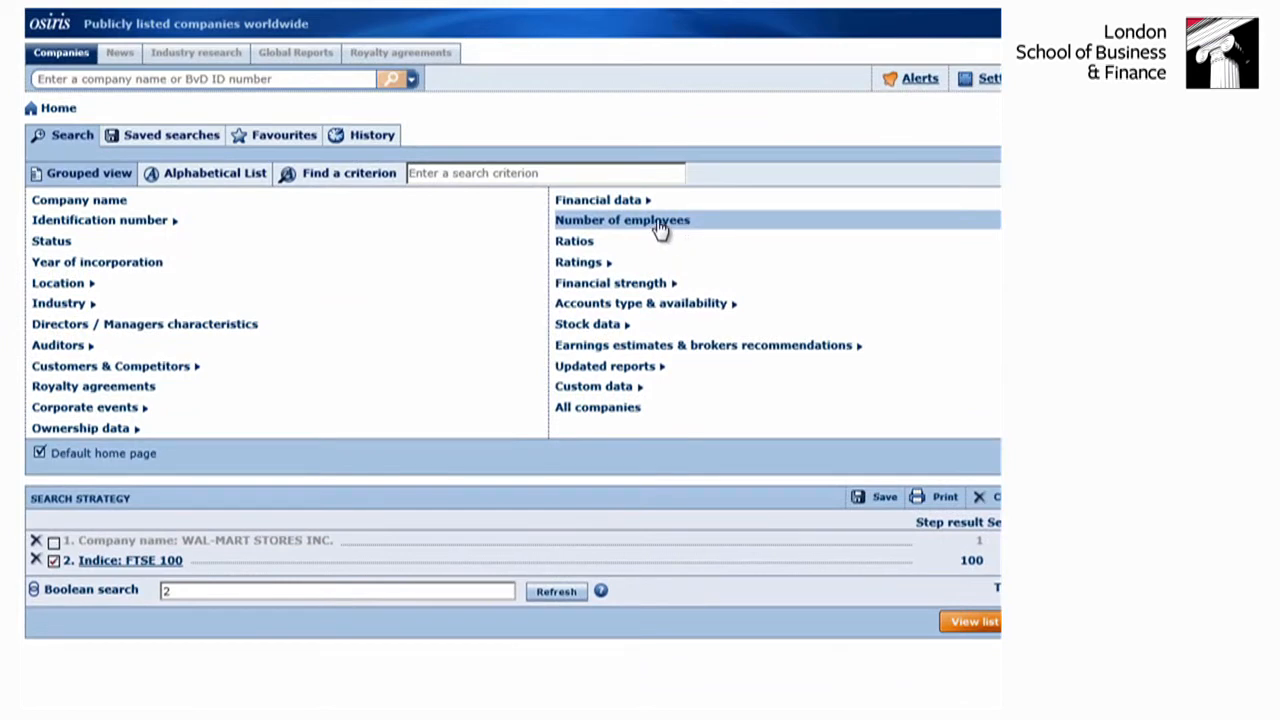
click(660, 228)
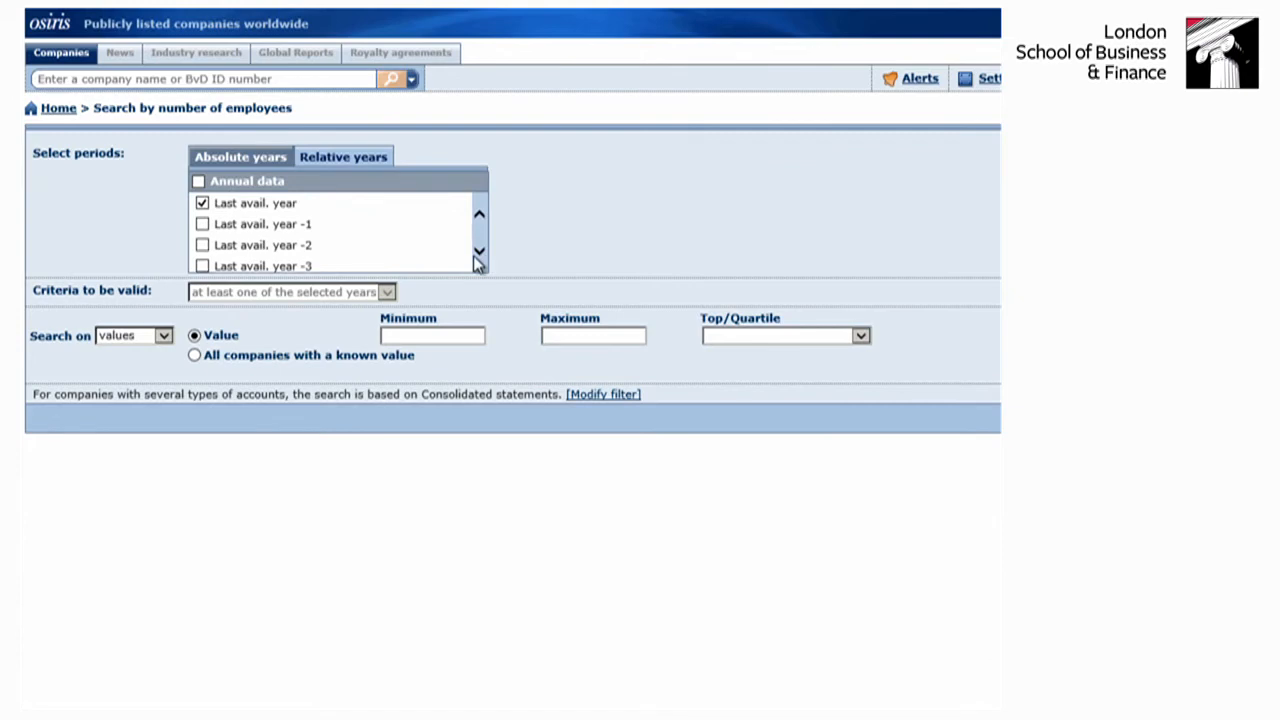
click(418, 338)
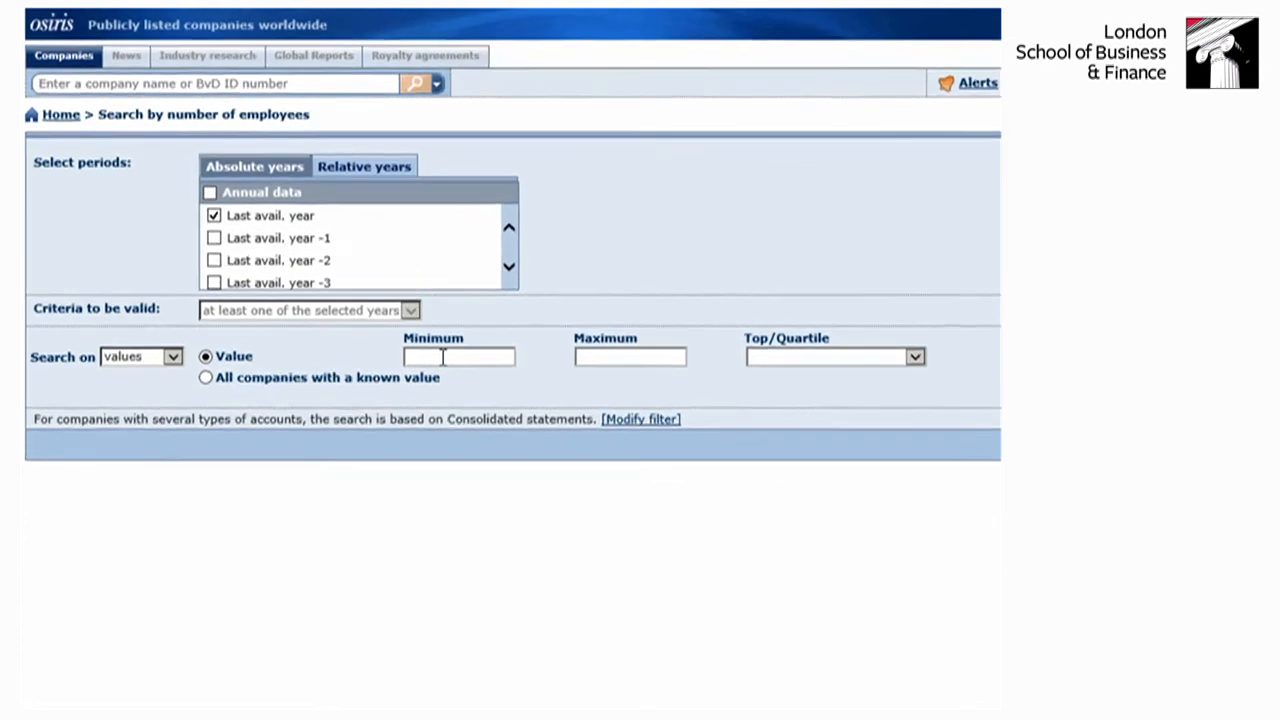
text(40)
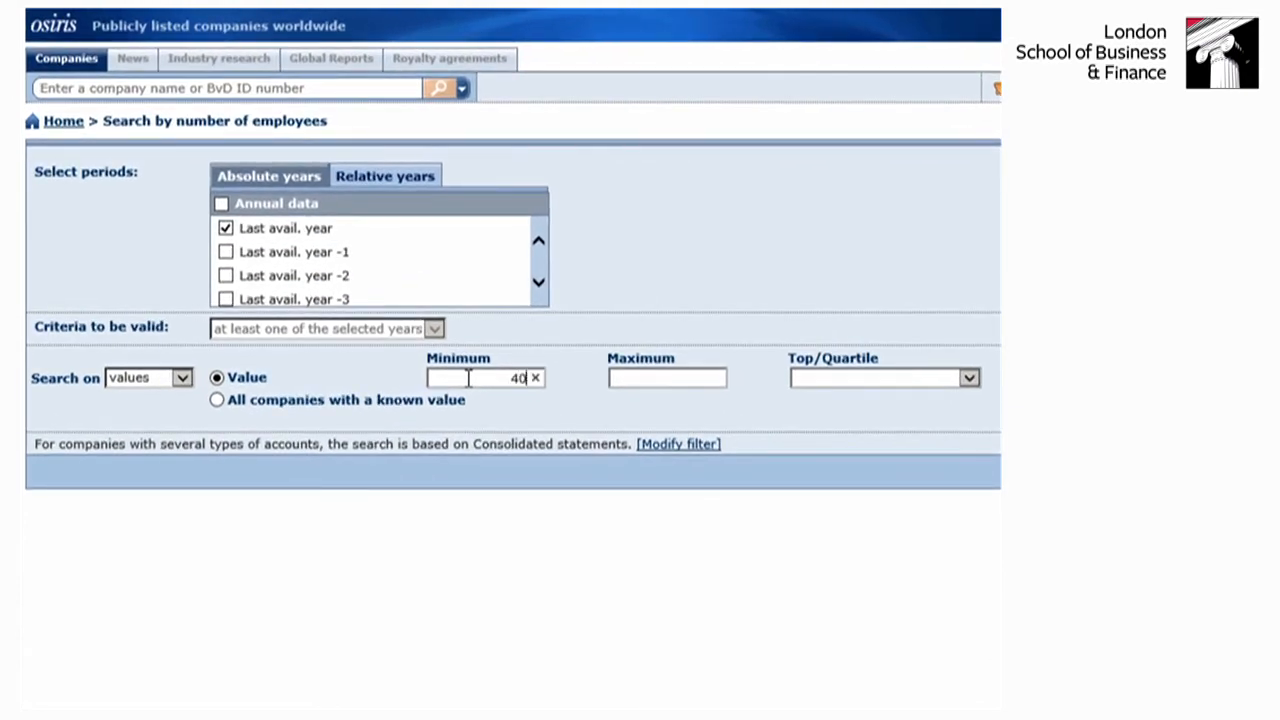
click(618, 380)
text(2000)
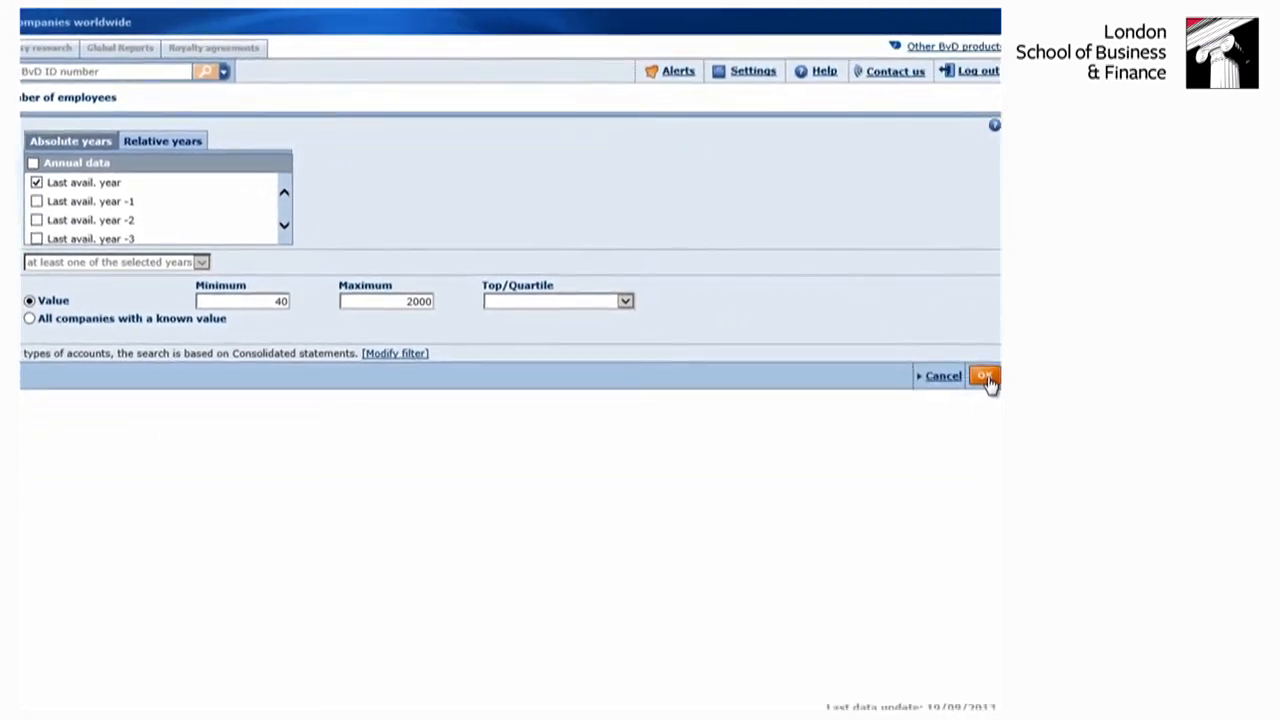
click(985, 377)
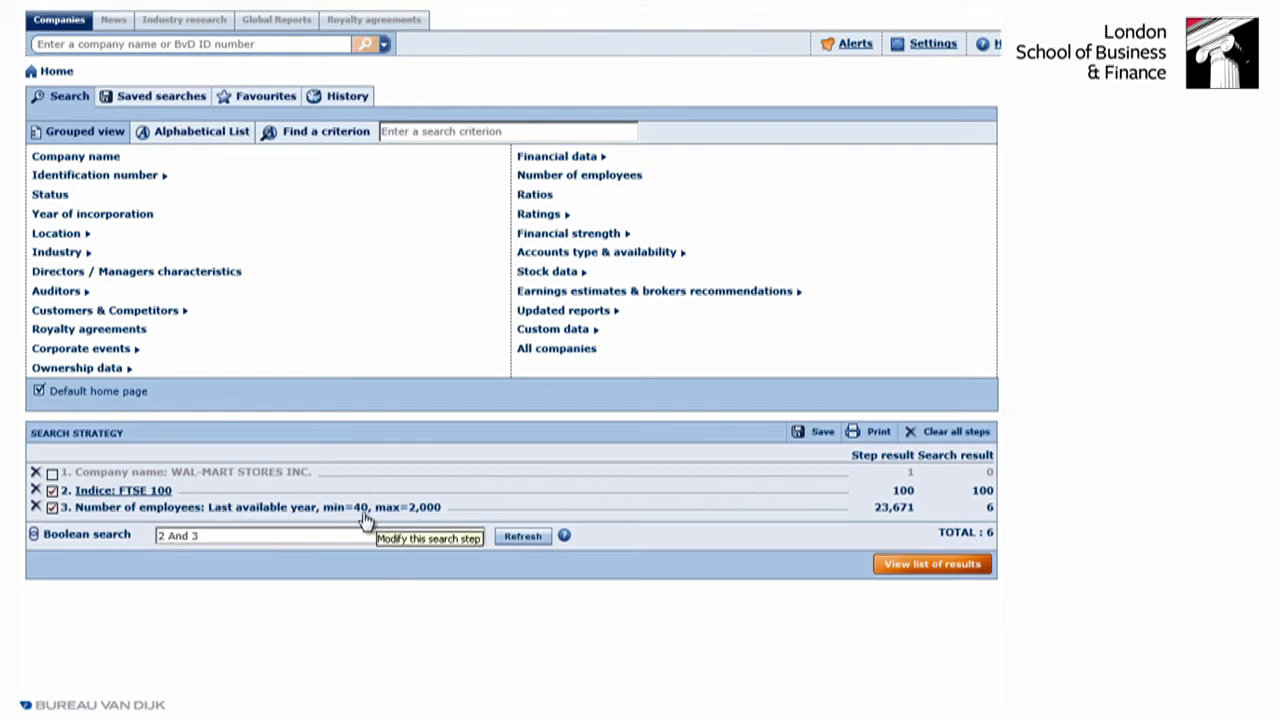
- View the list of results for the combined search and check the companies' number of employees figures
click(928, 566)
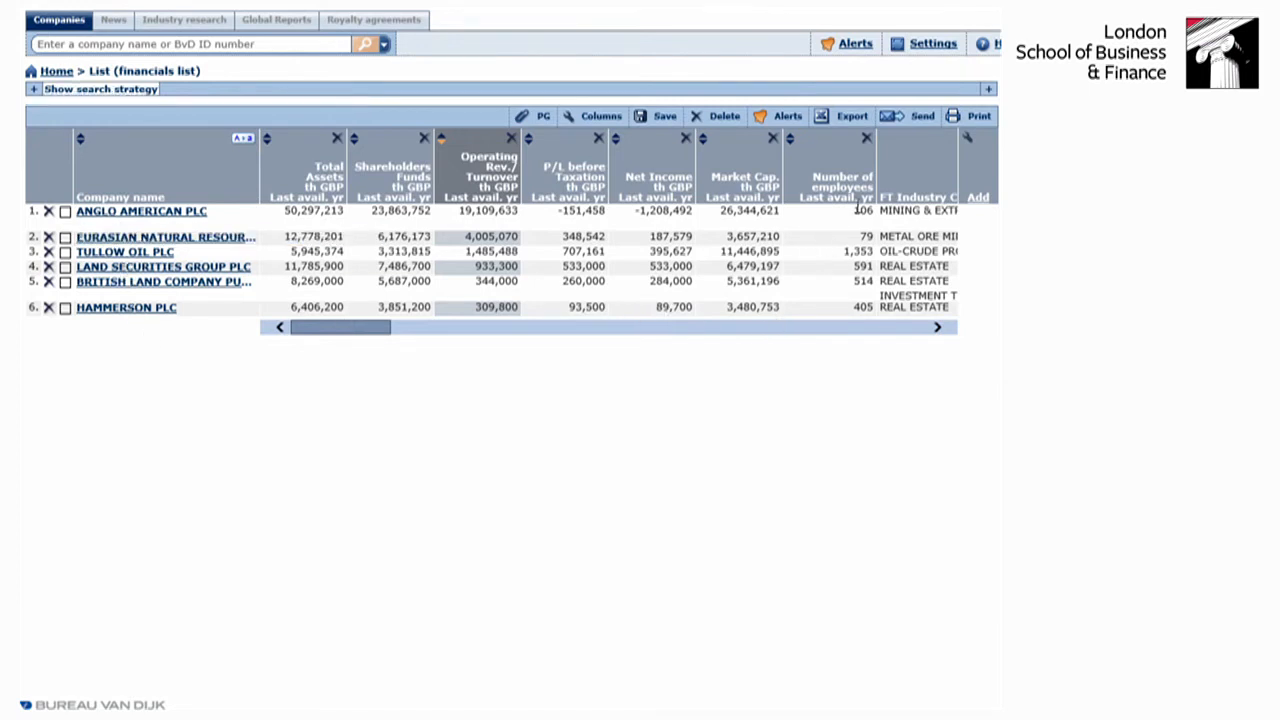
double_click(856, 210)
drag(858, 210, 858, 250)
double_click(858, 251)
click(866, 362)
- Run the operating revenue / turnover by average employees (2008) linear regression on all templates of the narrowed list and examine its table and chart
mouse_move(984, 329)
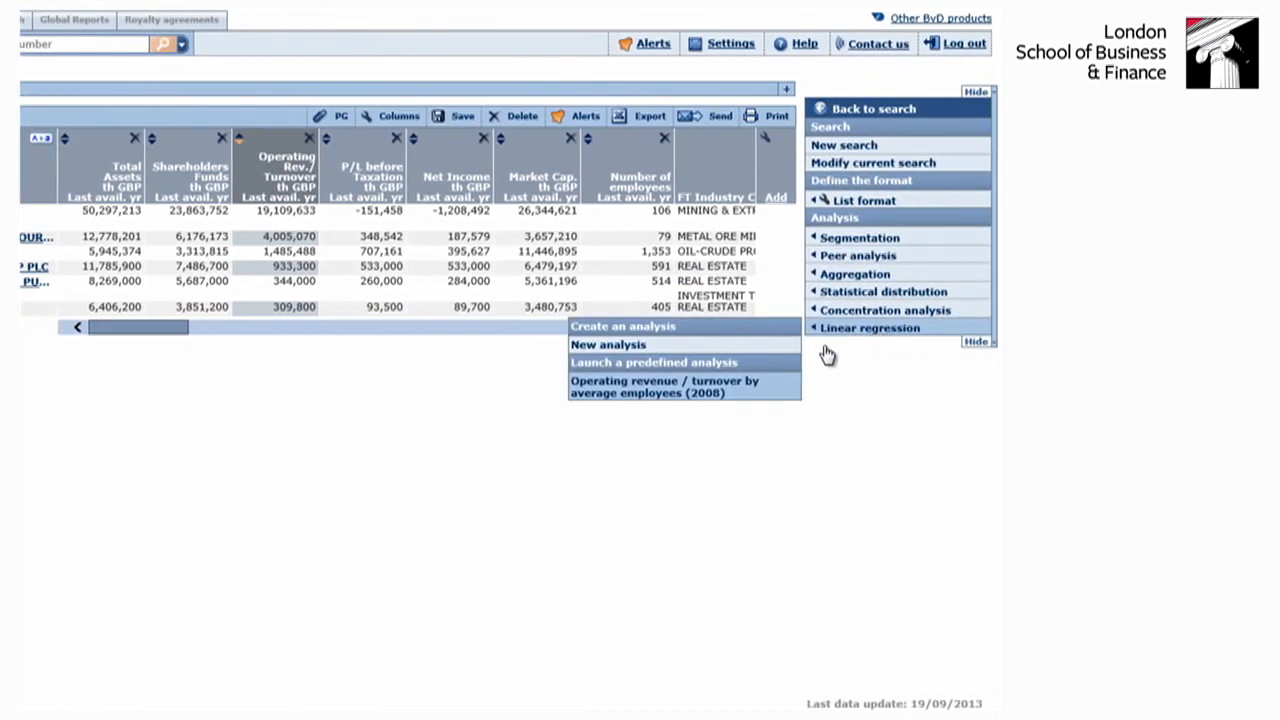
click(668, 390)
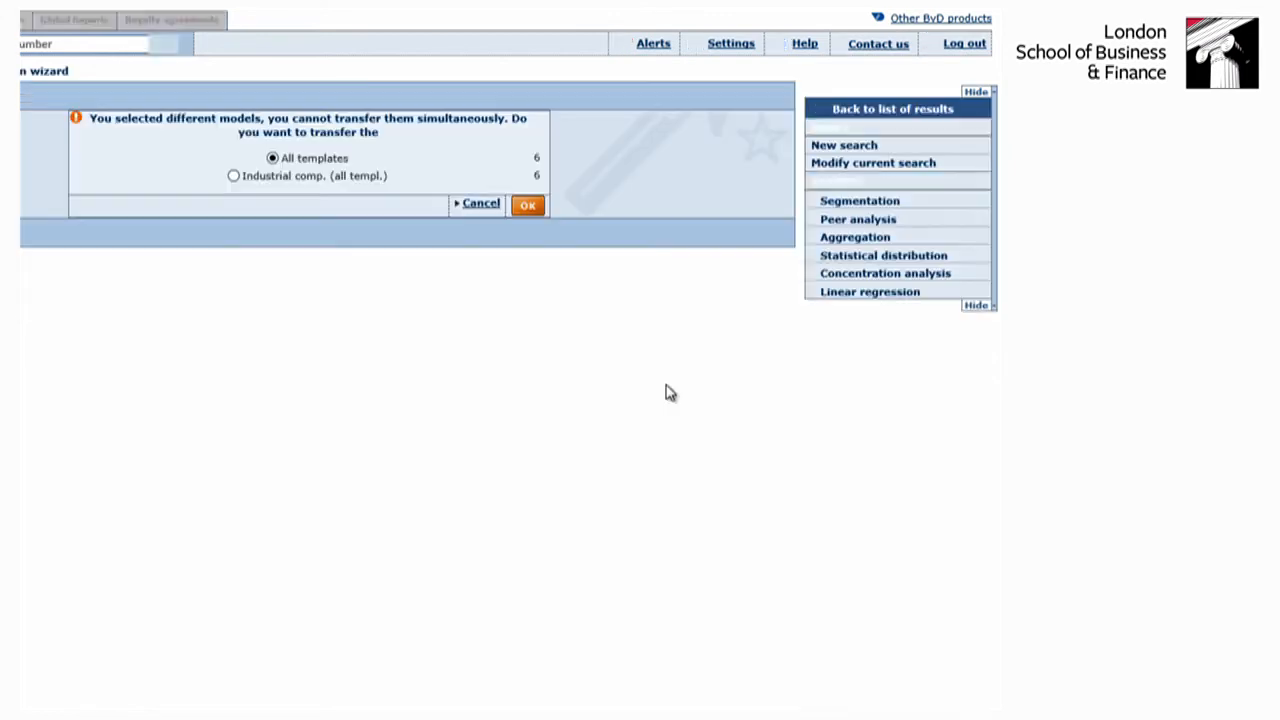
click(528, 206)
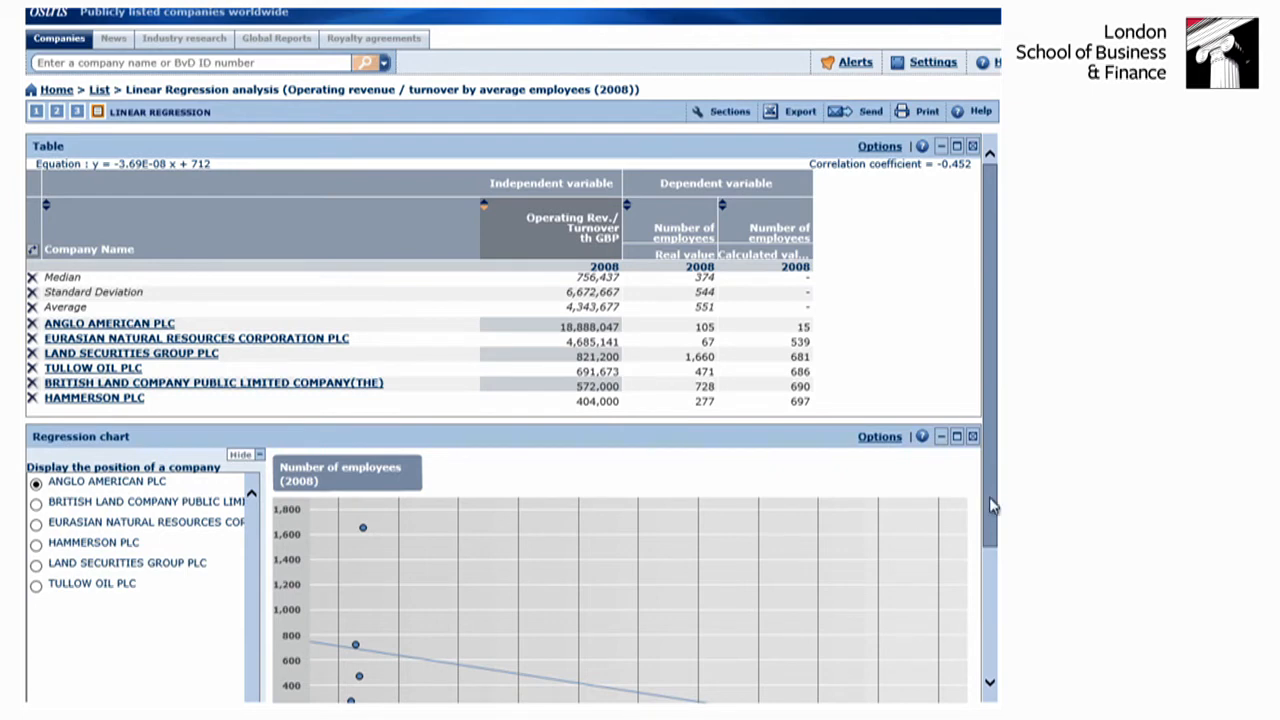
drag(989, 497, 986, 596)
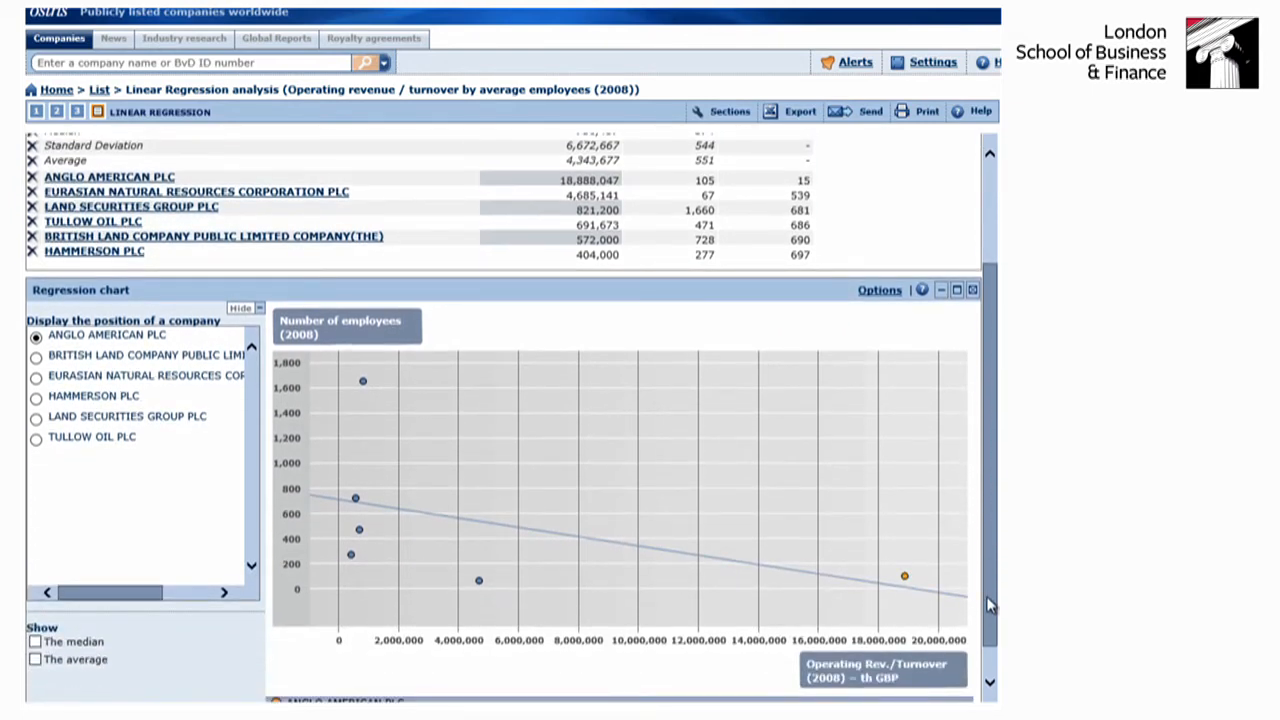
drag(986, 596, 987, 631)
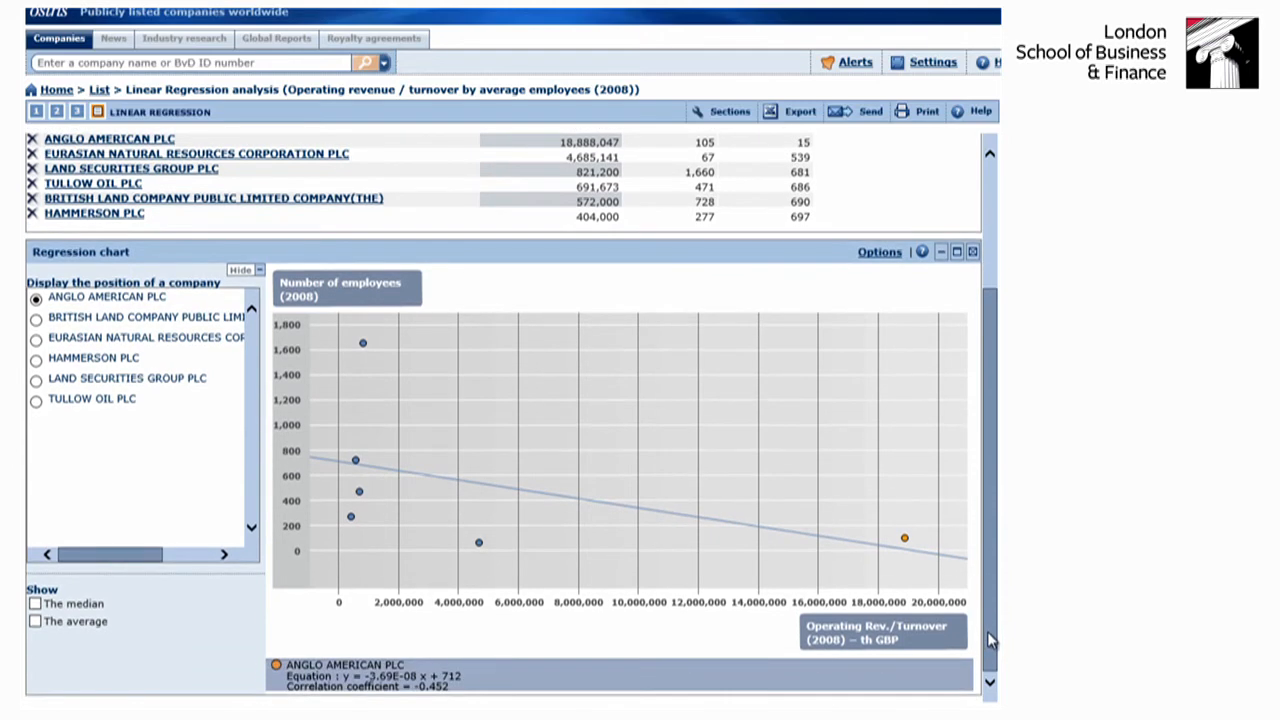
drag(987, 631, 988, 503)
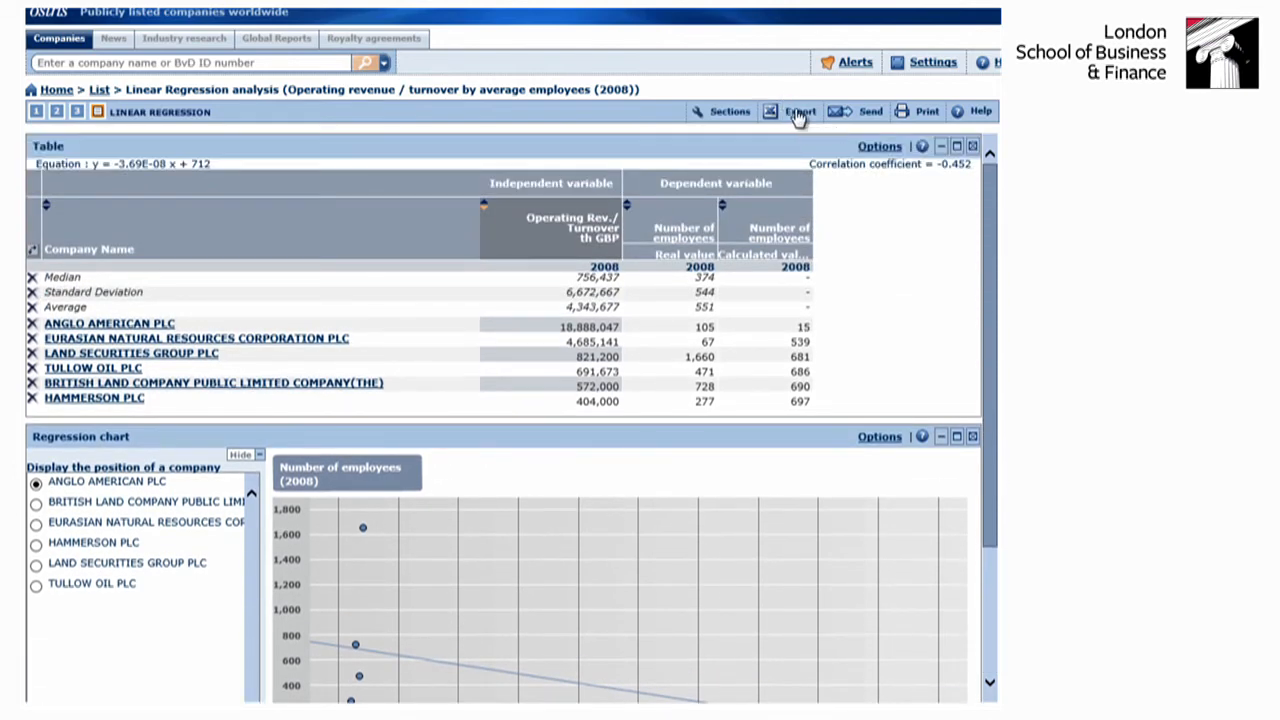
- Check the export parameters and the e-mail send parameters for the regression analysis, closing both windows without exporting or sending
click(798, 113)
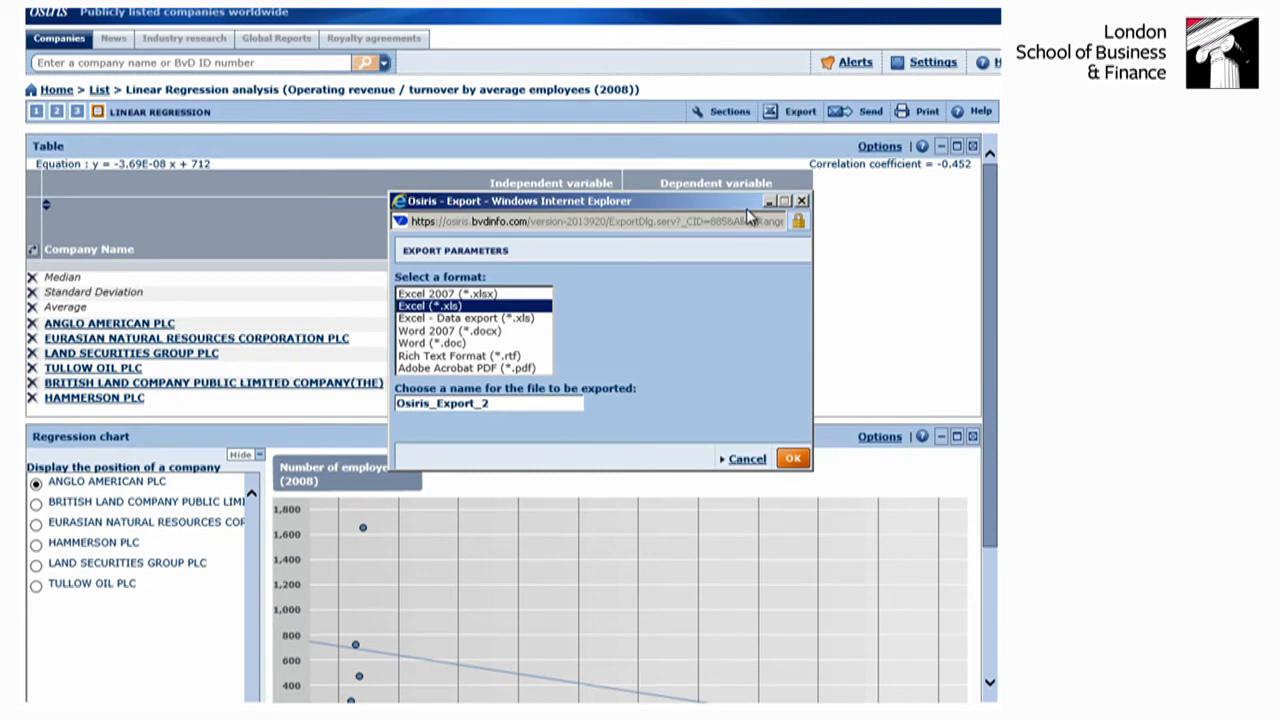
click(745, 461)
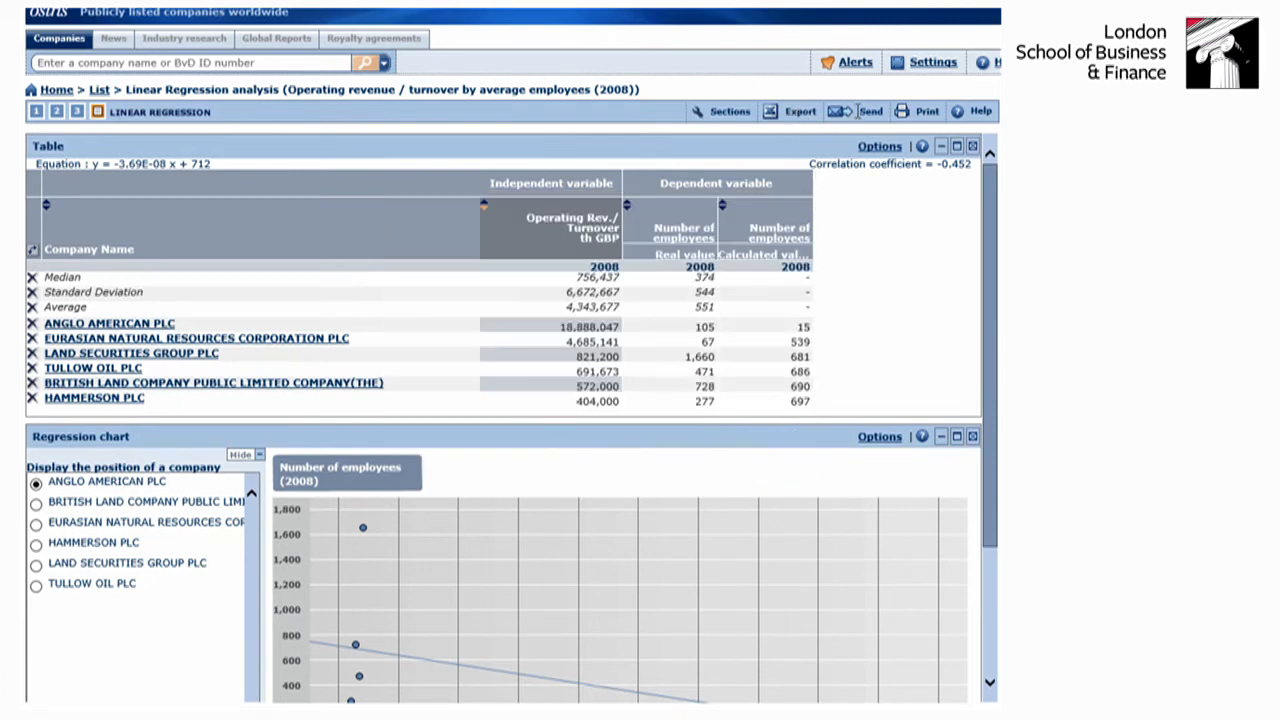
click(840, 114)
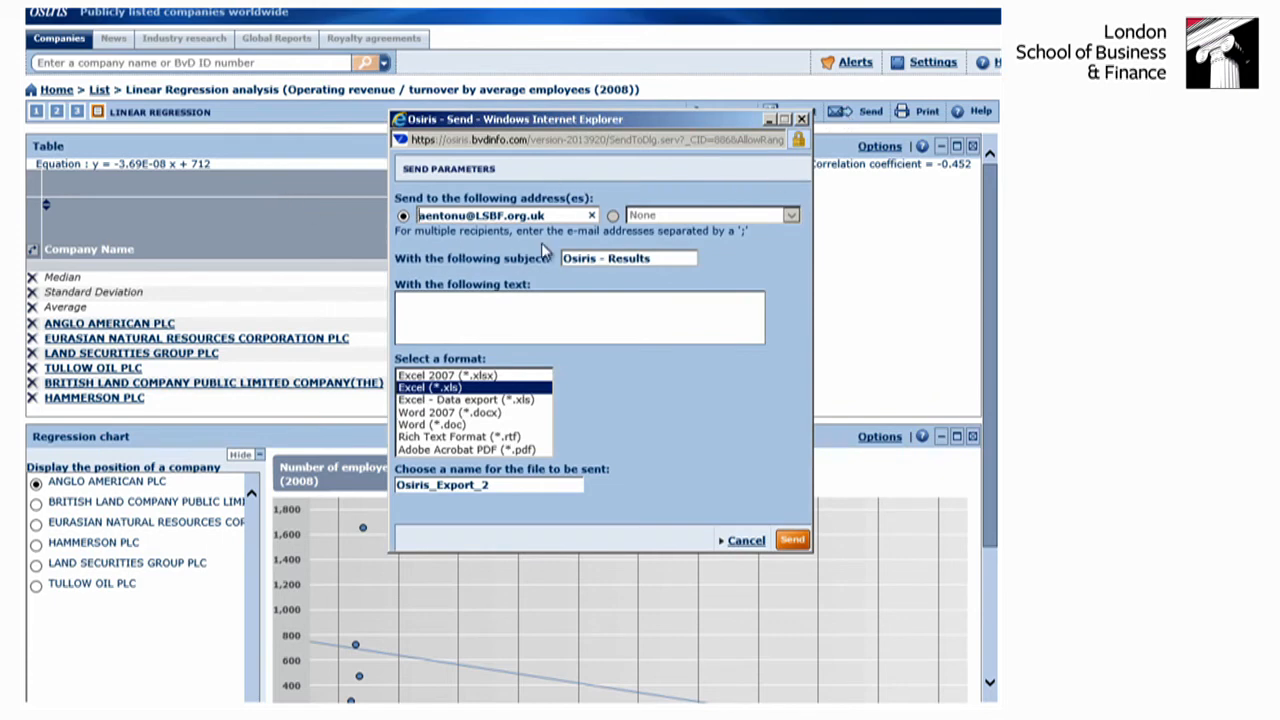
click(802, 120)
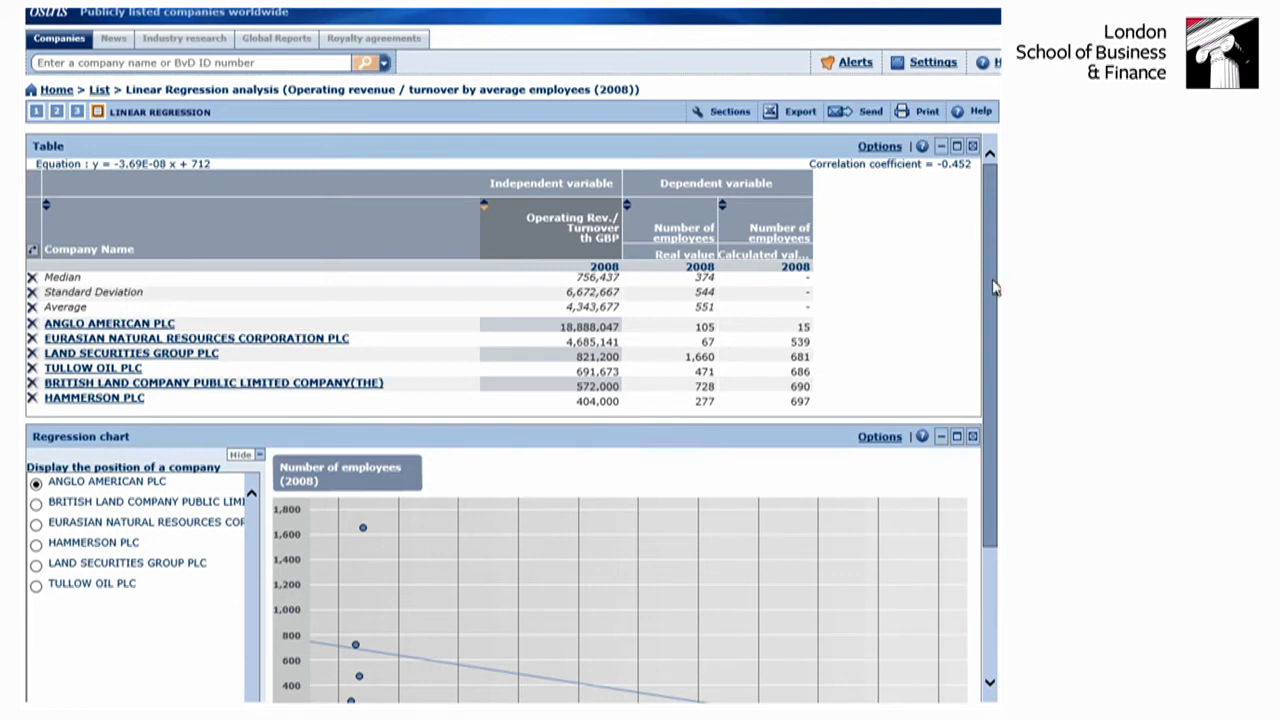
- Look through the predefined and saved analyses available for each analysis type, then launch the saved Capital ratios peer analysis
click(1008, 238)
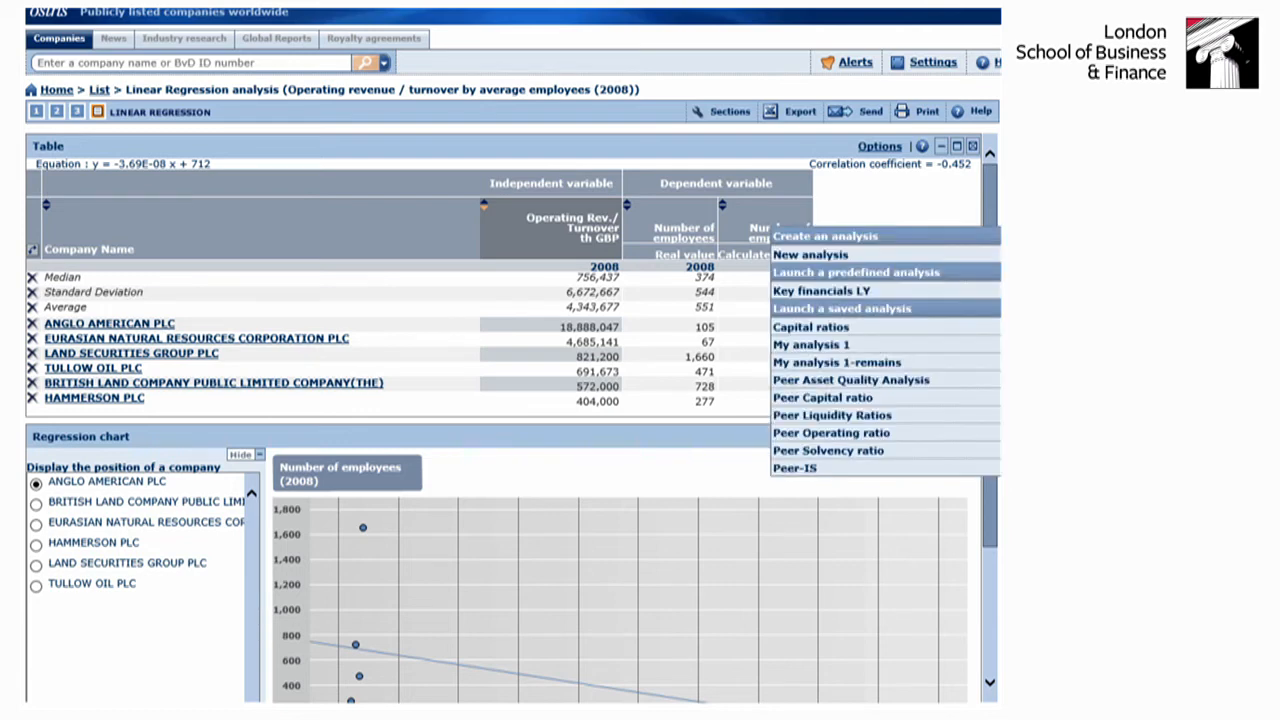
mouse_move(1008, 272)
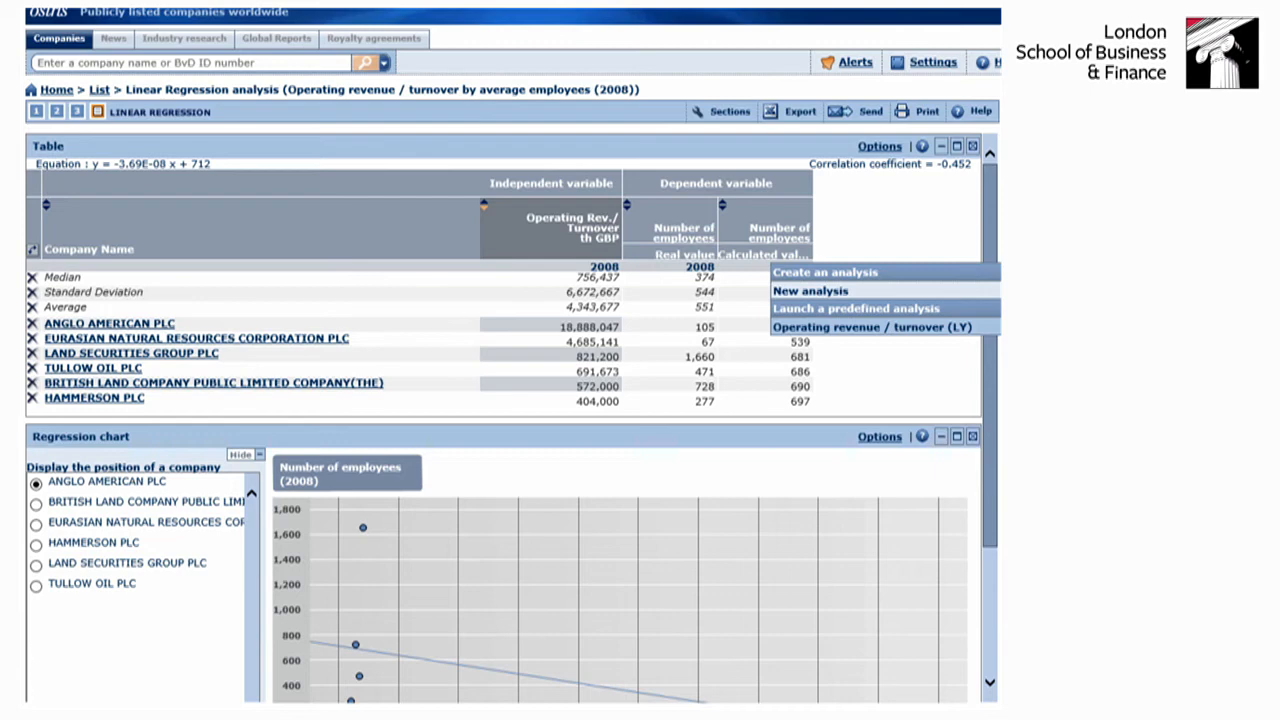
mouse_move(1008, 308)
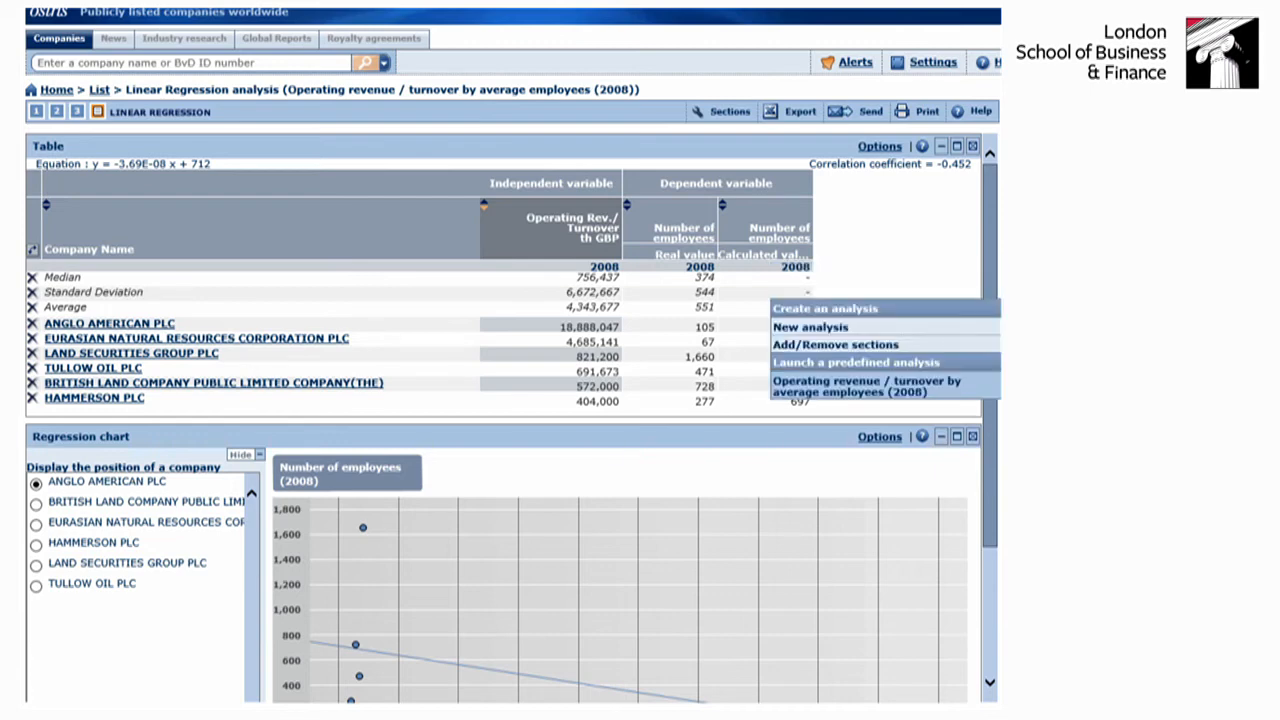
mouse_move(1008, 238)
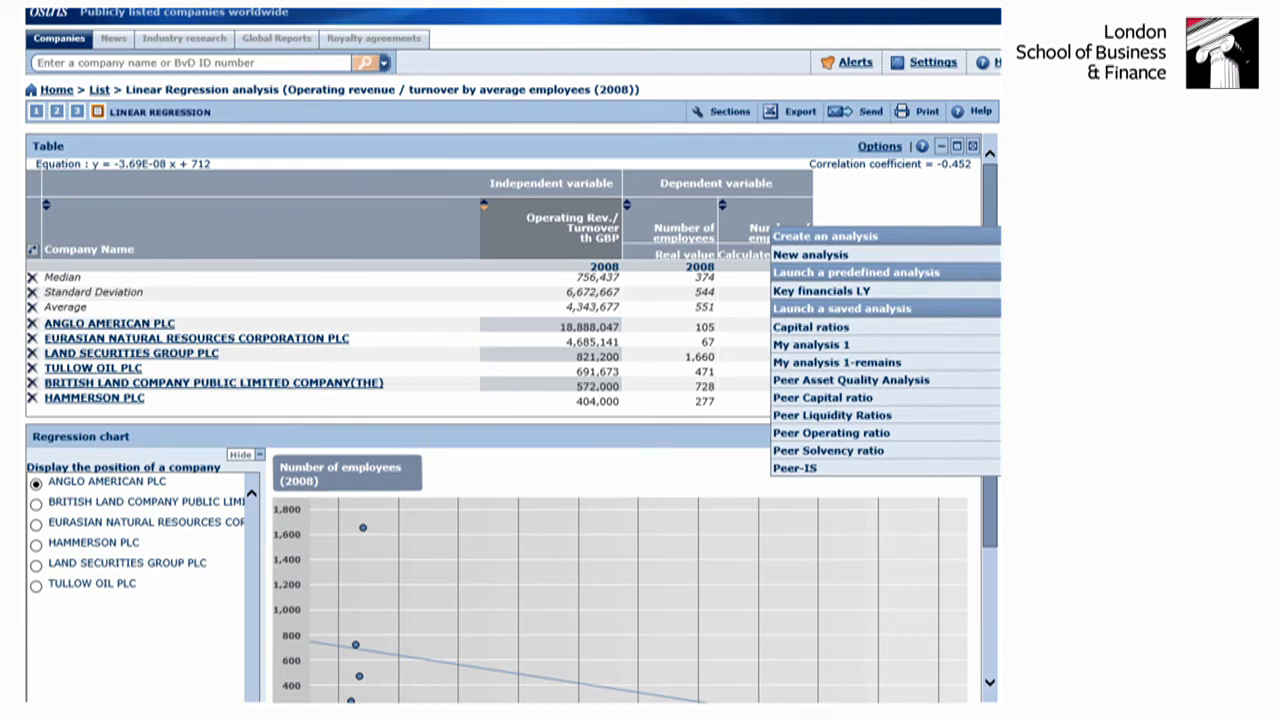
click(788, 330)
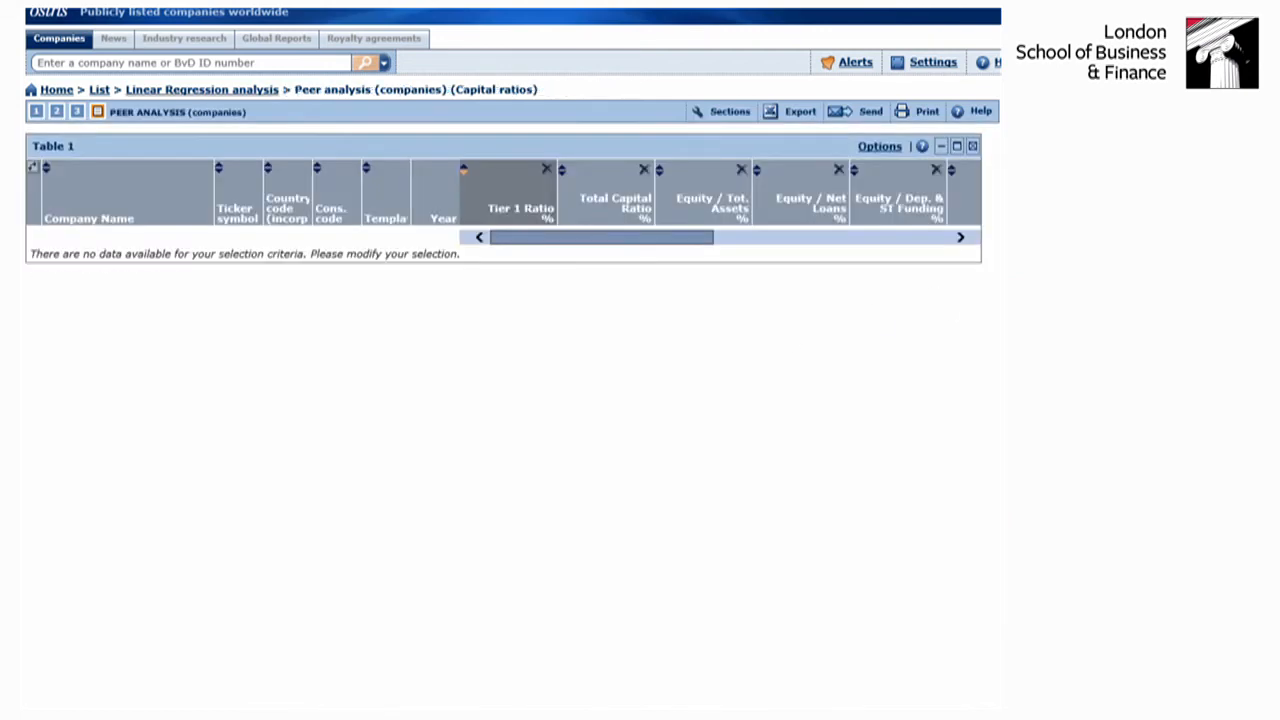
- Launch the predefined Key financials LY peer analysis and examine its tables, bar chart and pie chart
click(1003, 236)
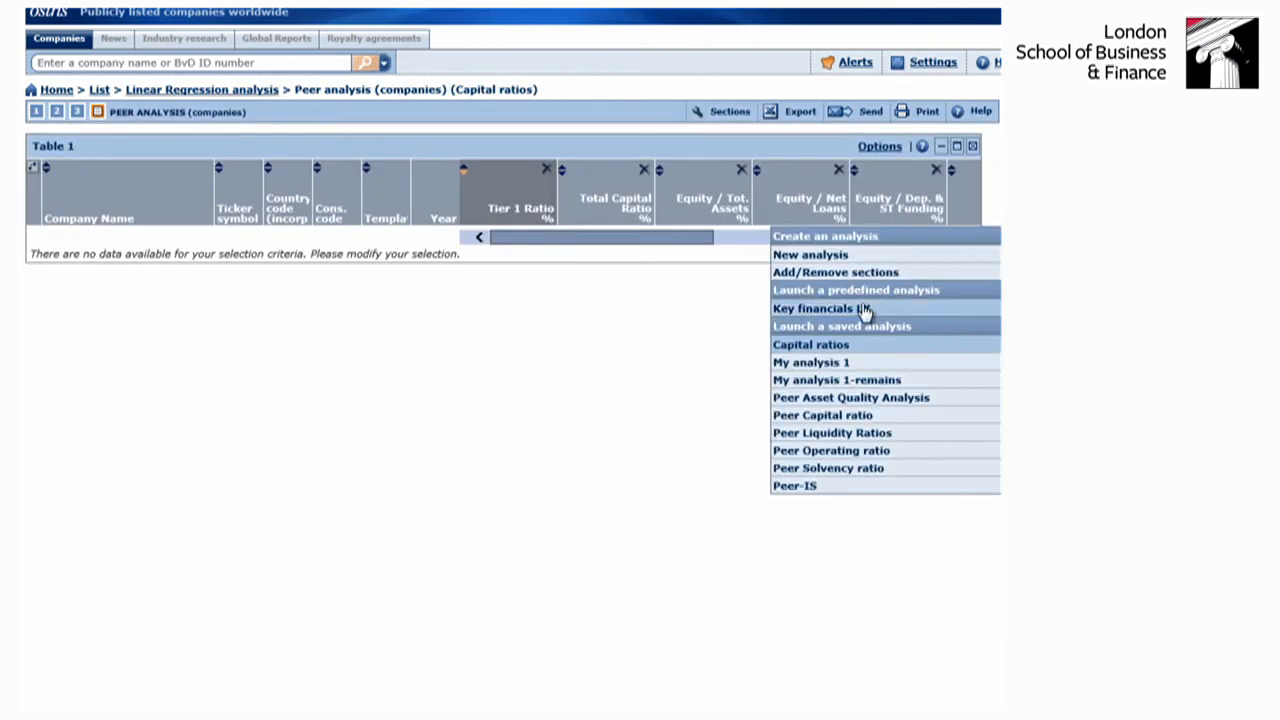
click(864, 309)
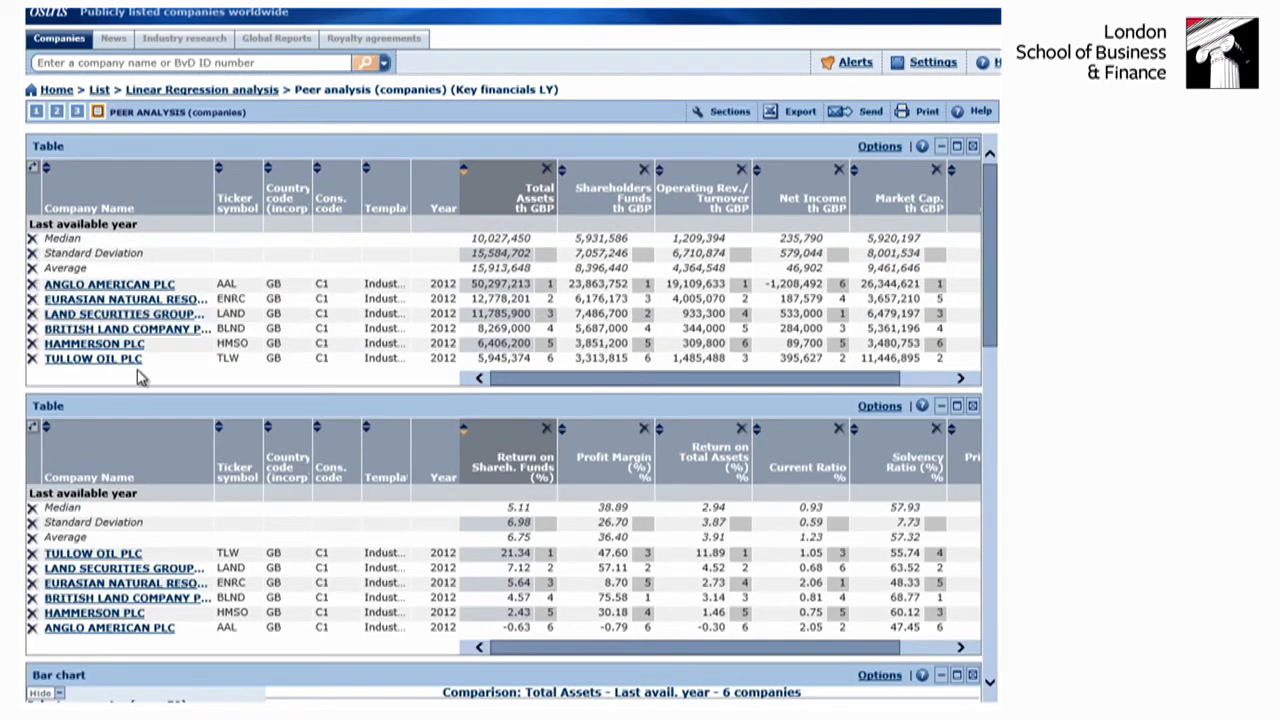
scroll(140, 376, down, 10)
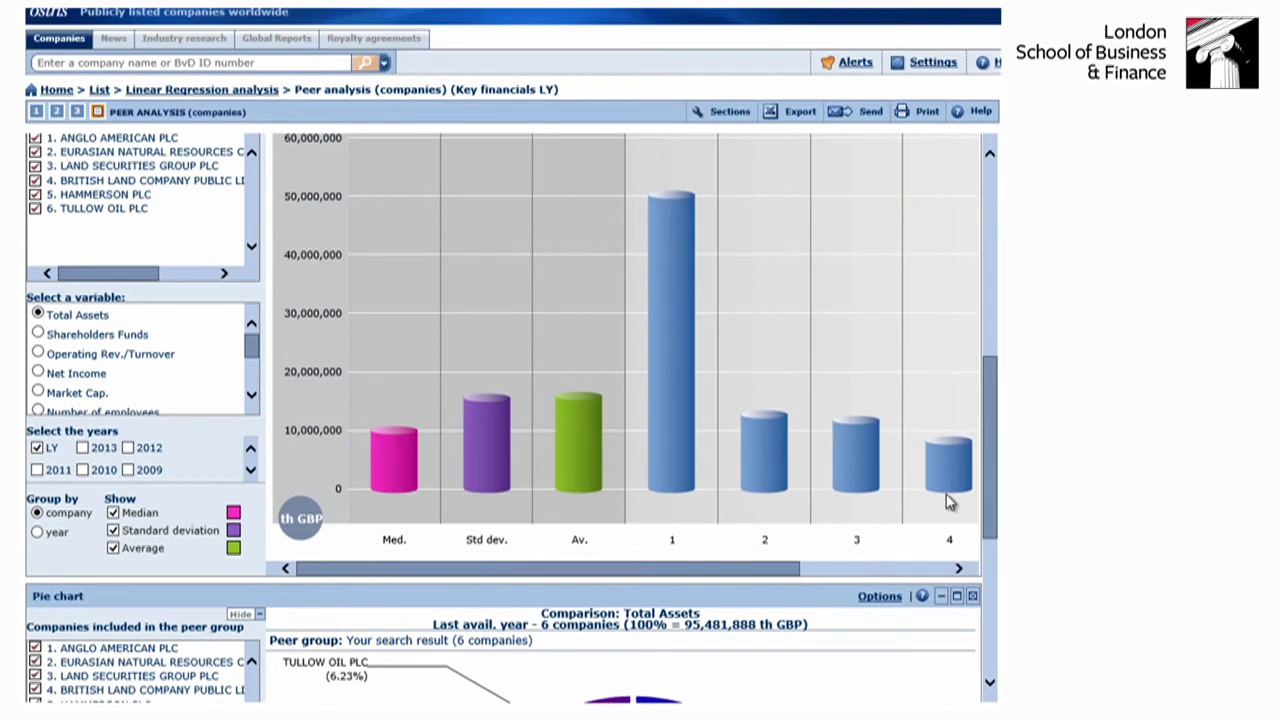
drag(987, 487, 1000, 640)
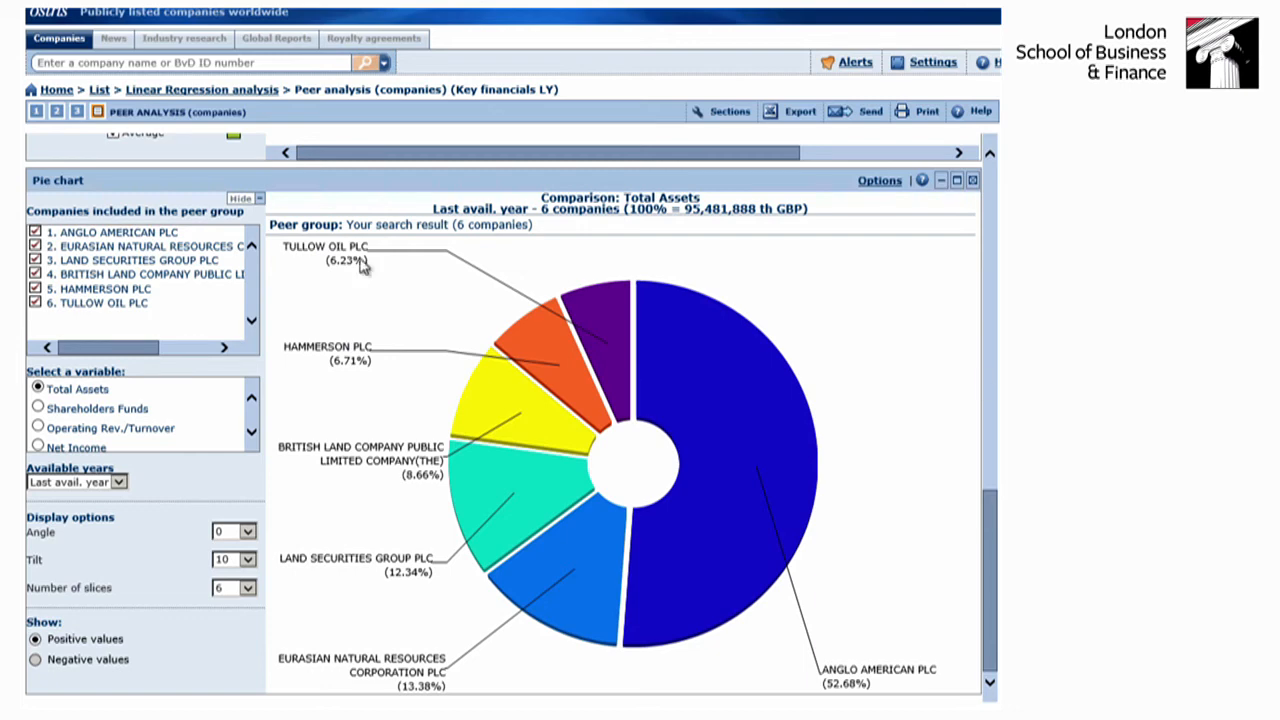
- Back on the search home page, delete the WAL-MART STORES INC. step and deactivate the FTSE 100 and number of employees steps
click(52, 46)
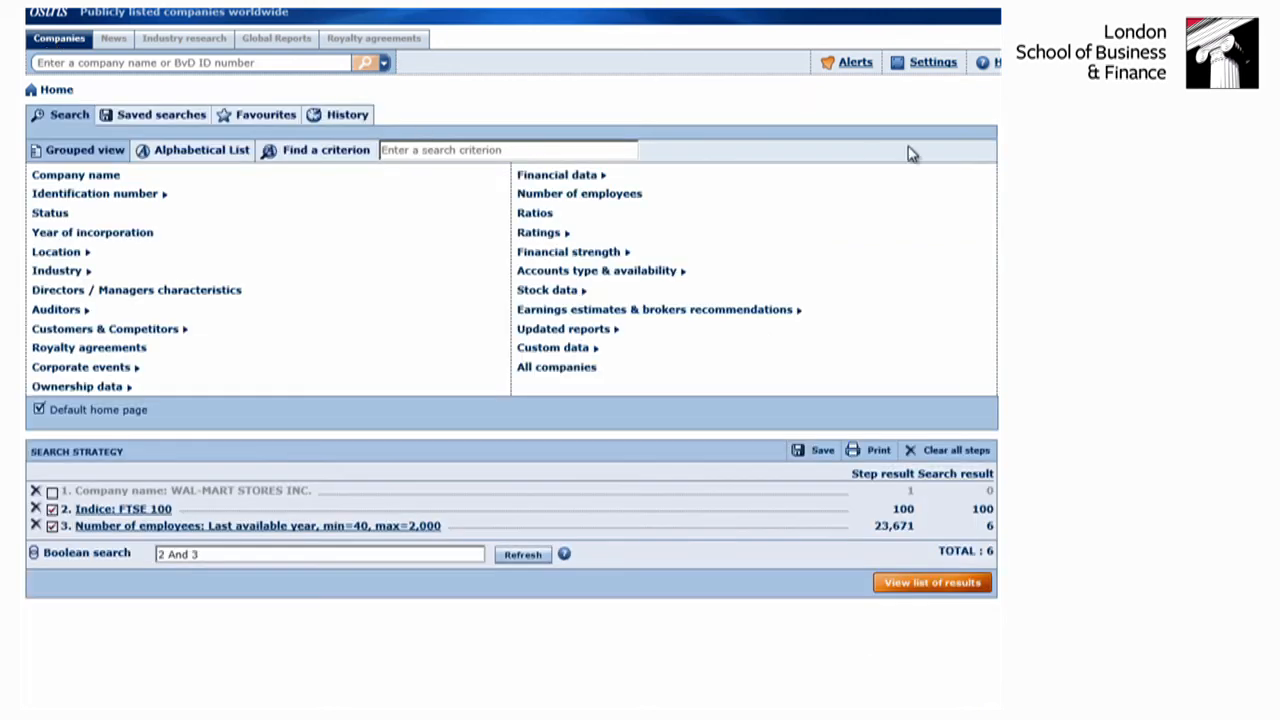
click(51, 509)
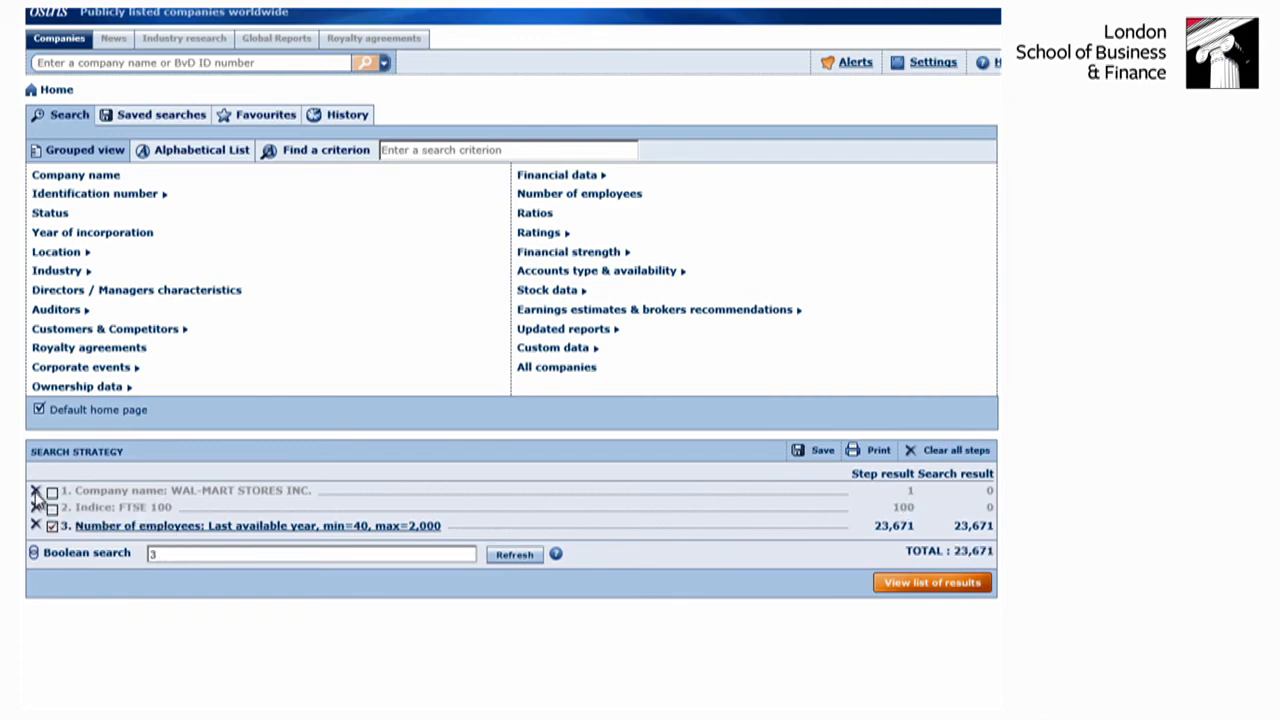
click(35, 490)
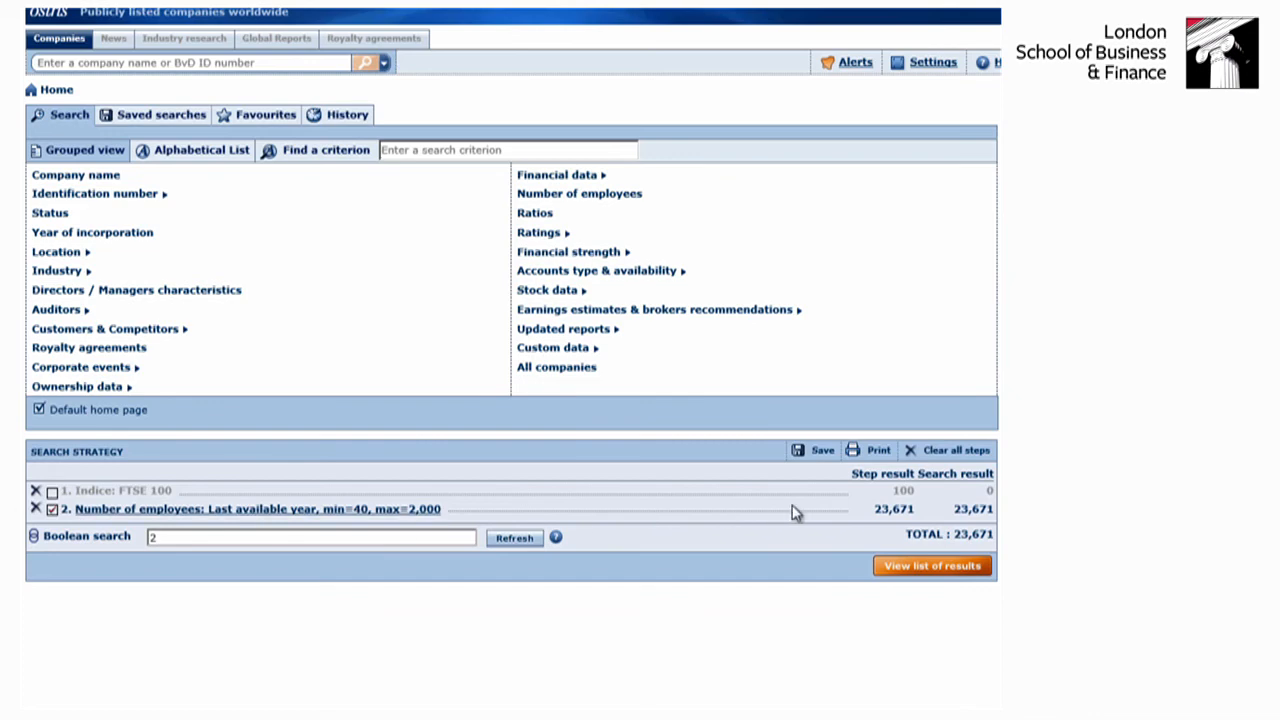
click(51, 509)
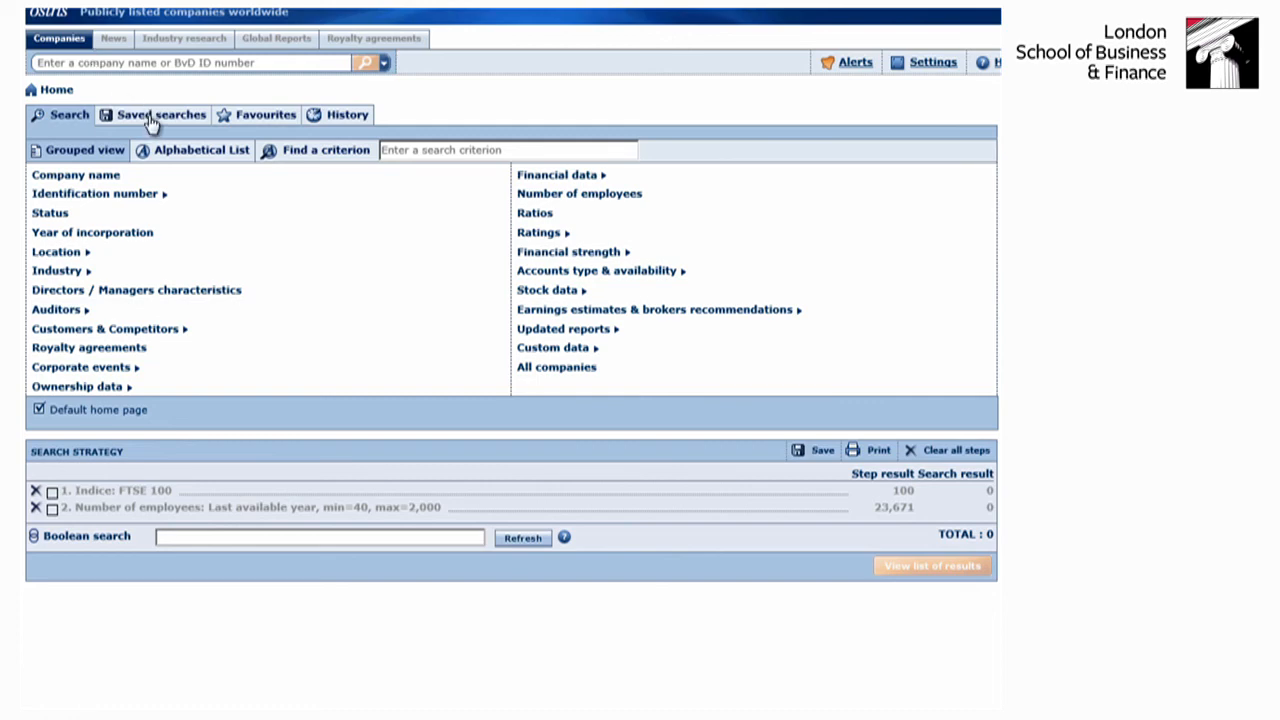
- Search for companies with "food" in their name and return from the results list to the search home page
click(124, 61)
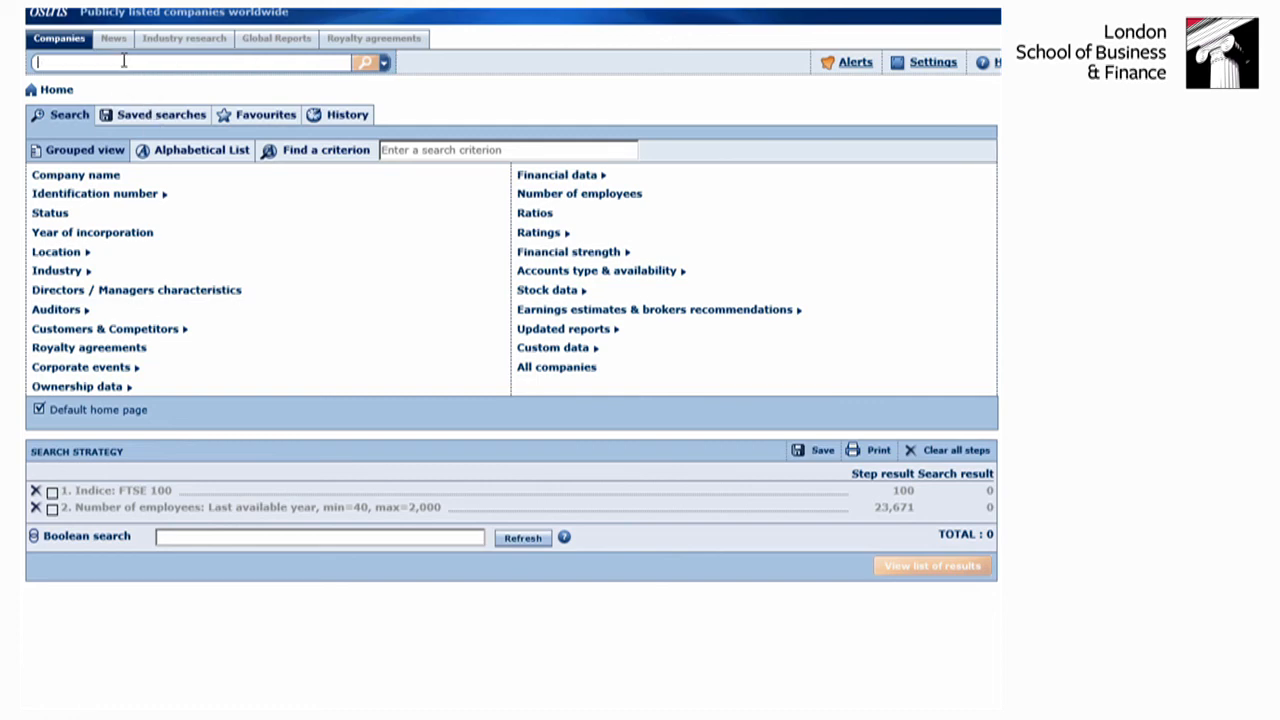
text(food)
click(366, 64)
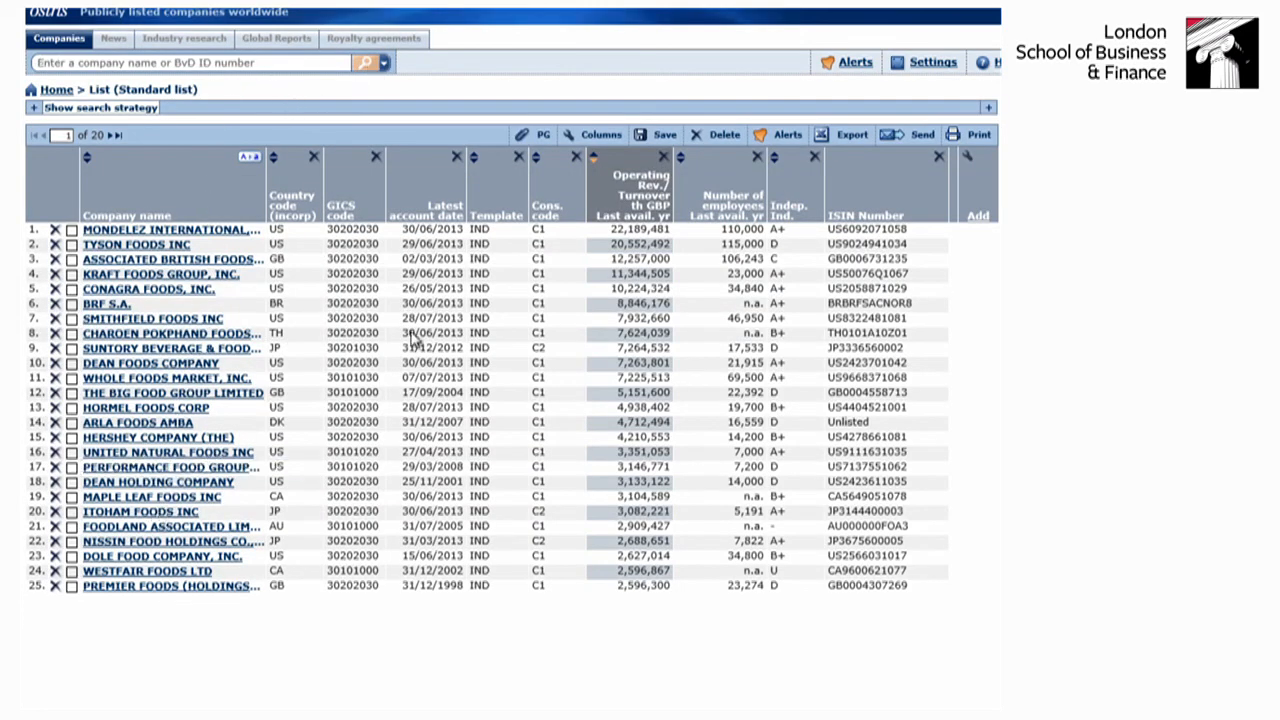
click(58, 40)
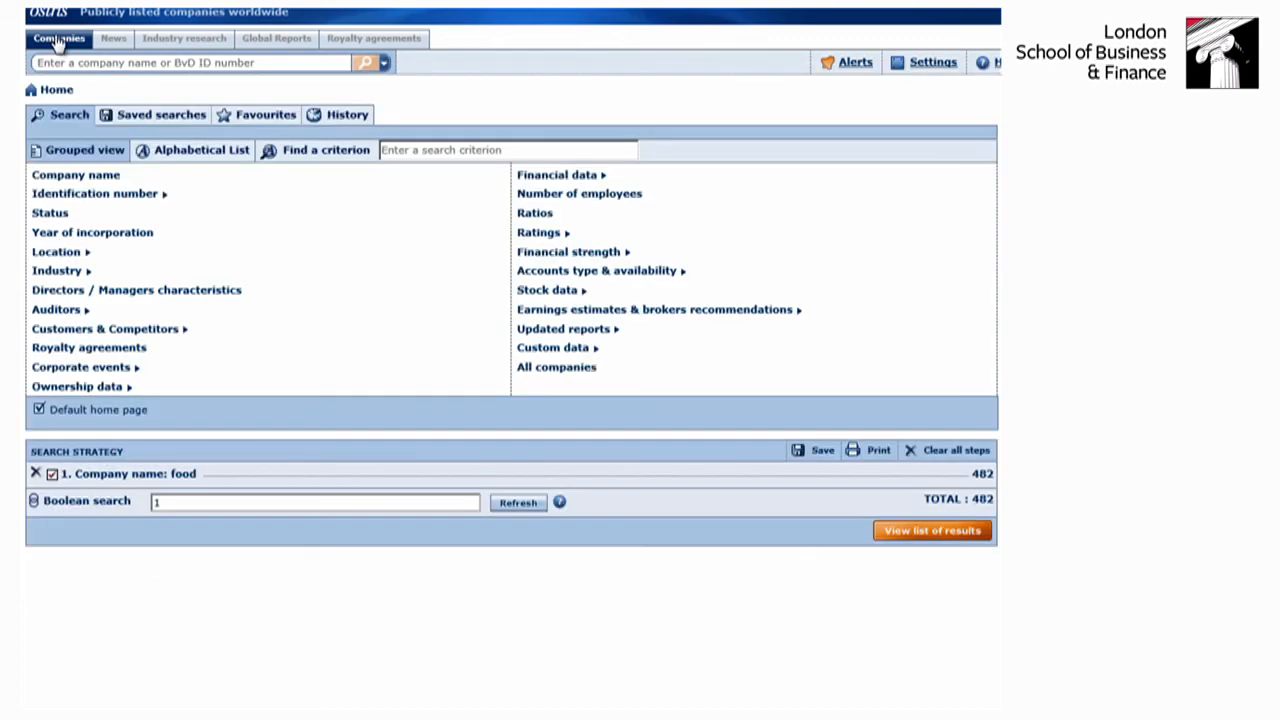
- Look up search criteria matching "food", shorten the term to "fo", and open the Foreign shareholder criterion
click(435, 149)
text(food)
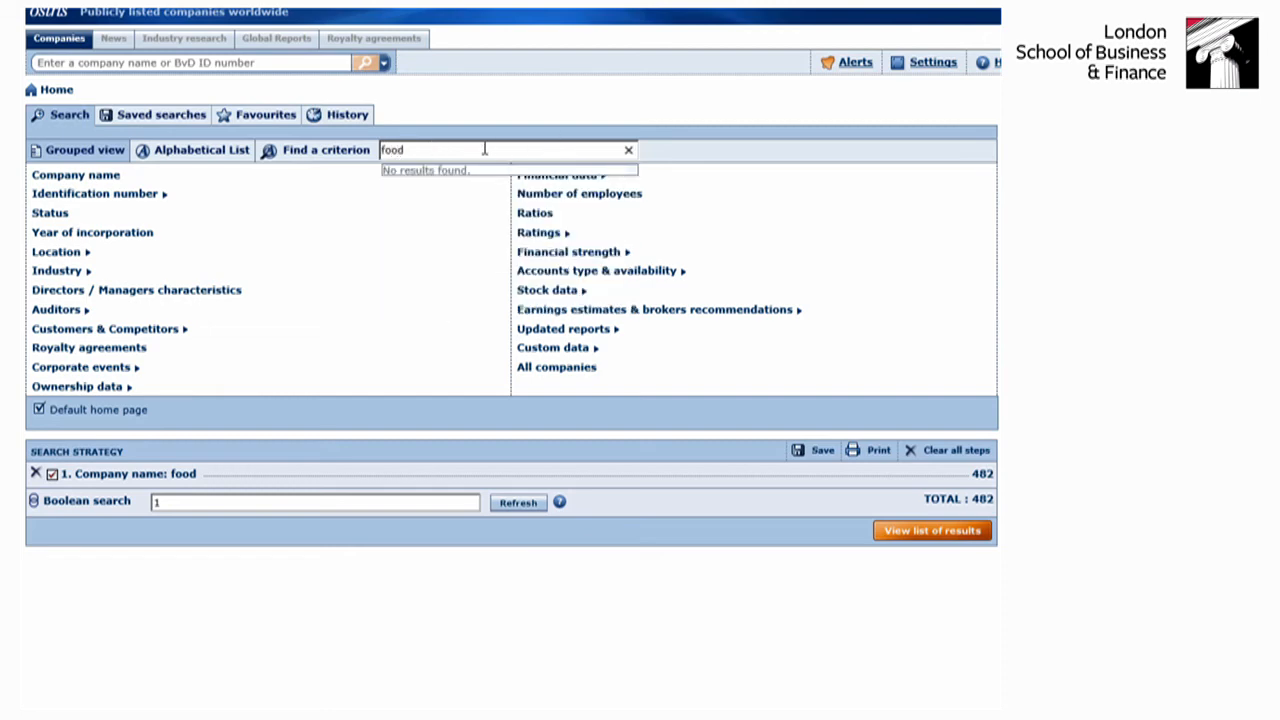
key(BackSpace)
key(BackSpace)
key(BackSpace)
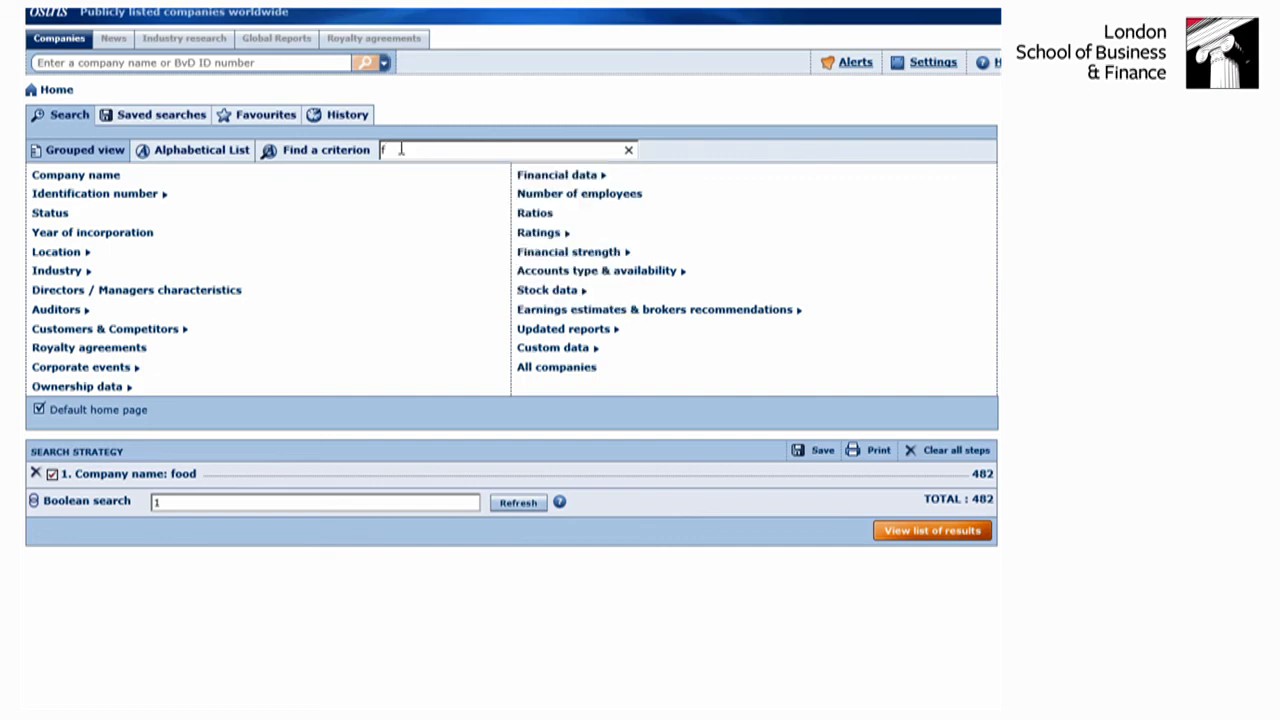
text(o)
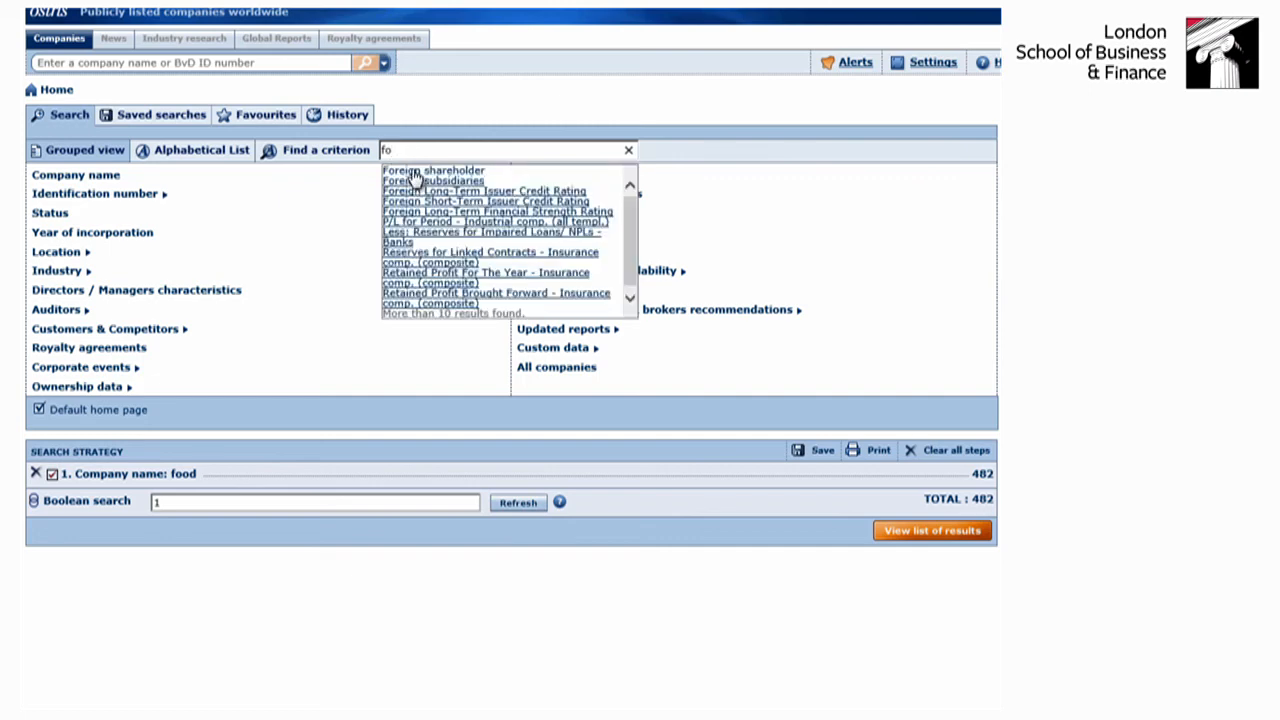
click(414, 172)
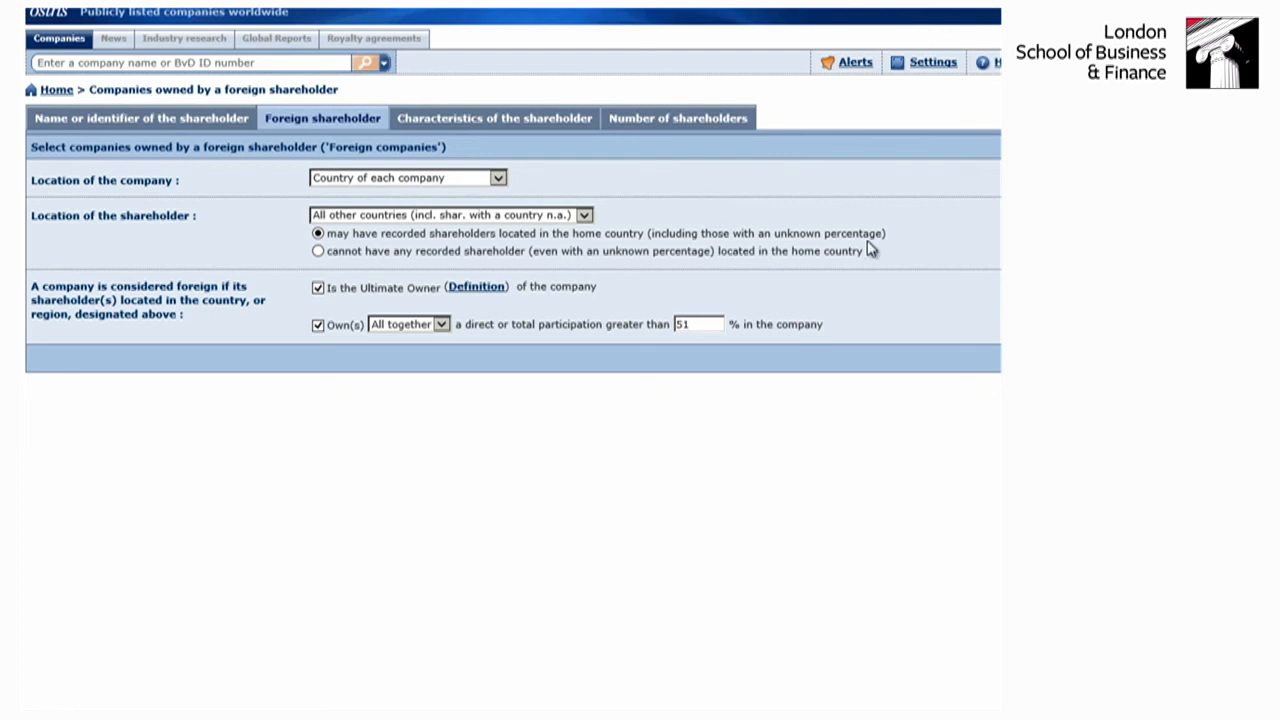
- Add the foreign shareholder criterion with Canada as the company location, and view the list of results before returning to the search home page
click(500, 178)
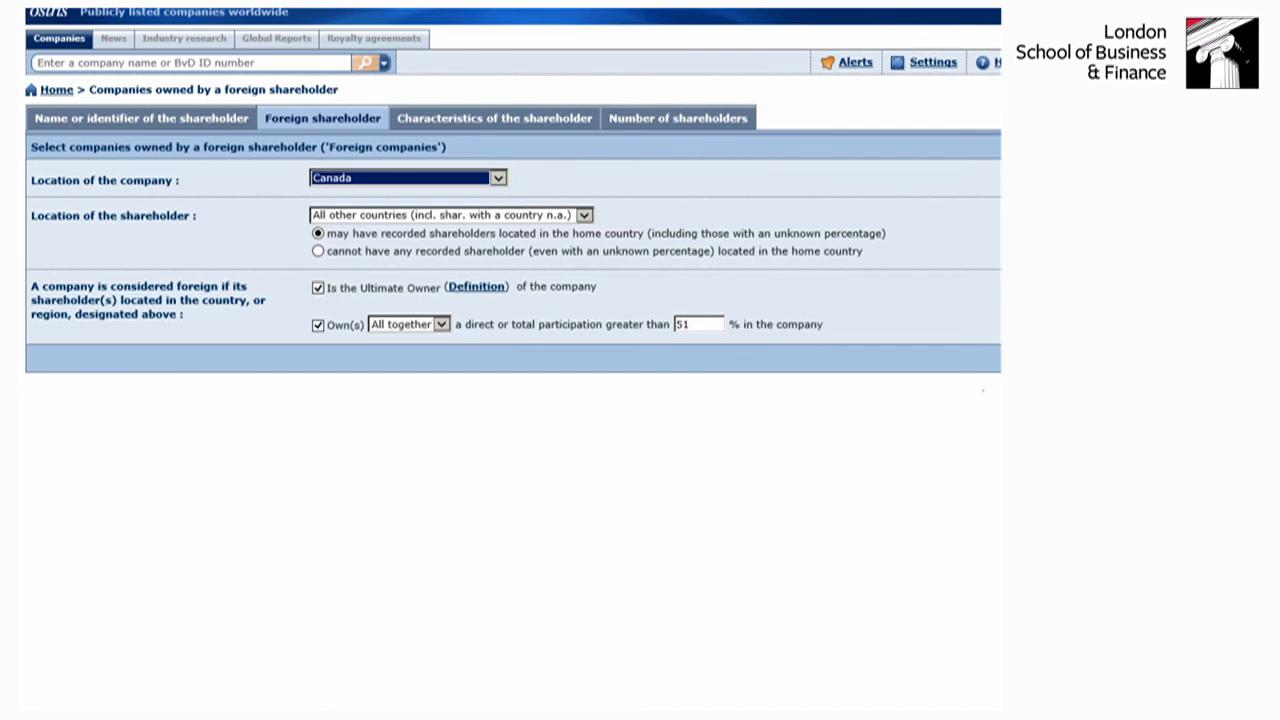
click(992, 359)
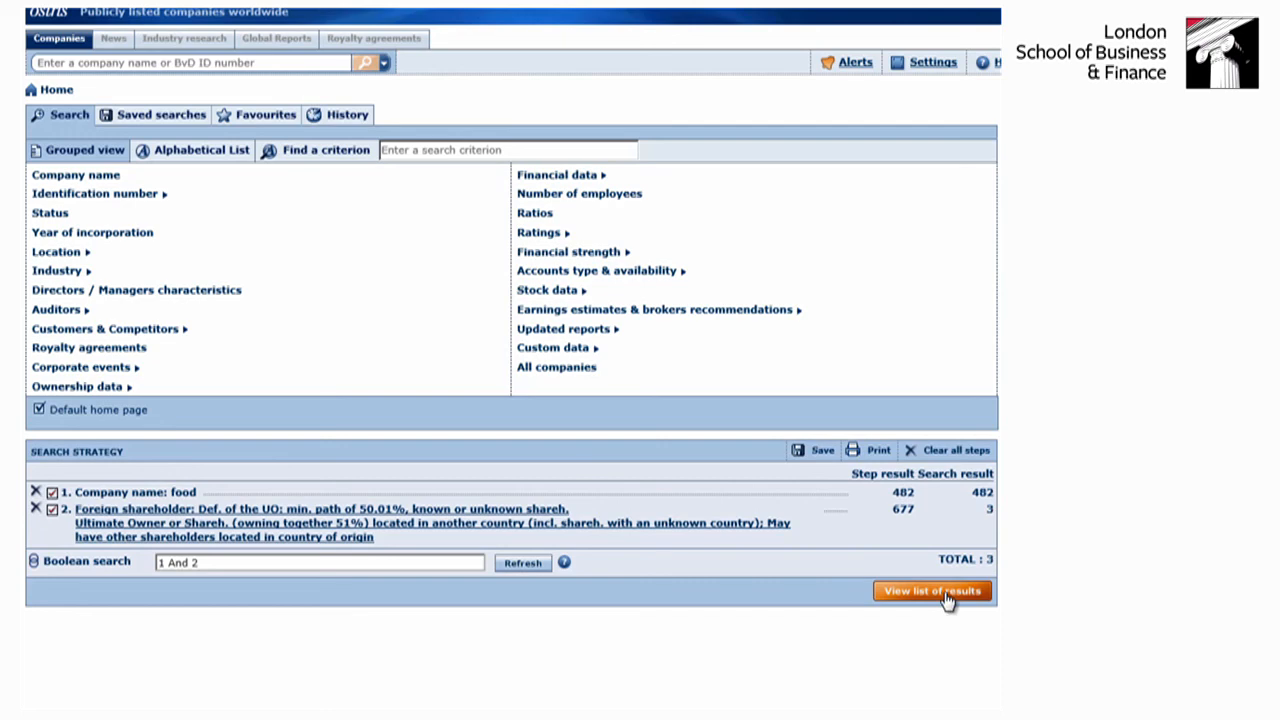
click(946, 599)
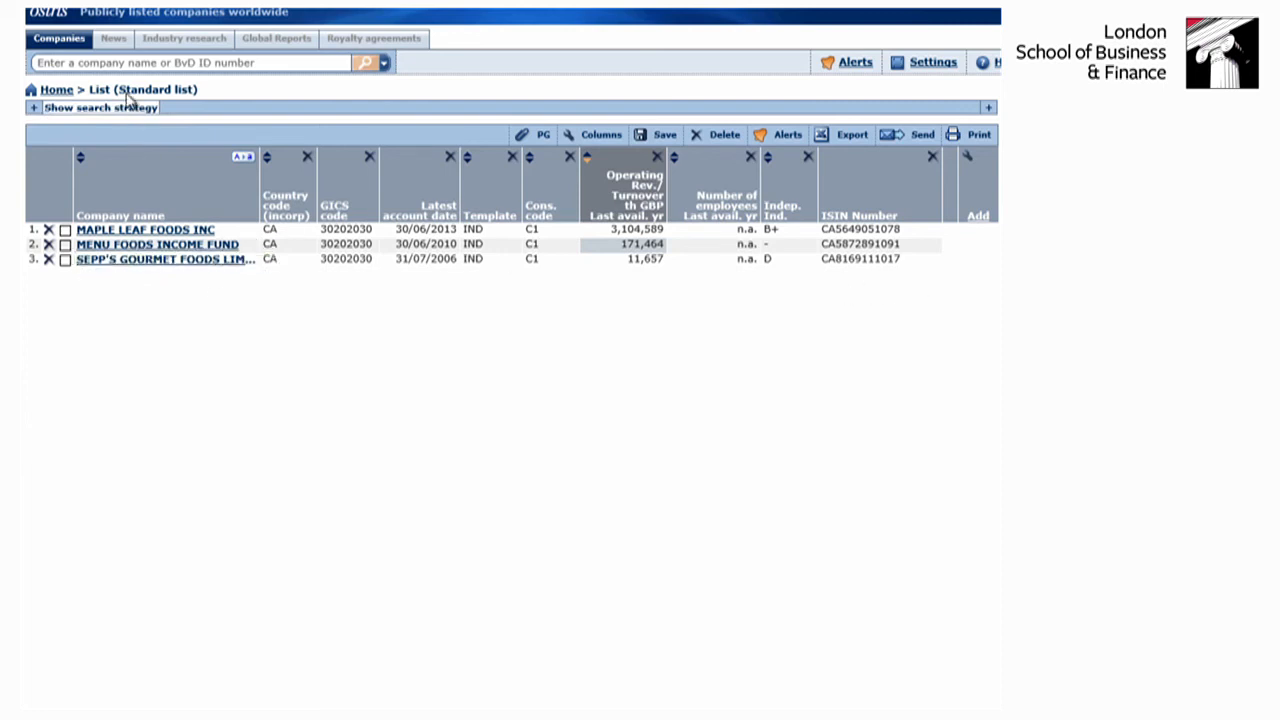
click(60, 40)
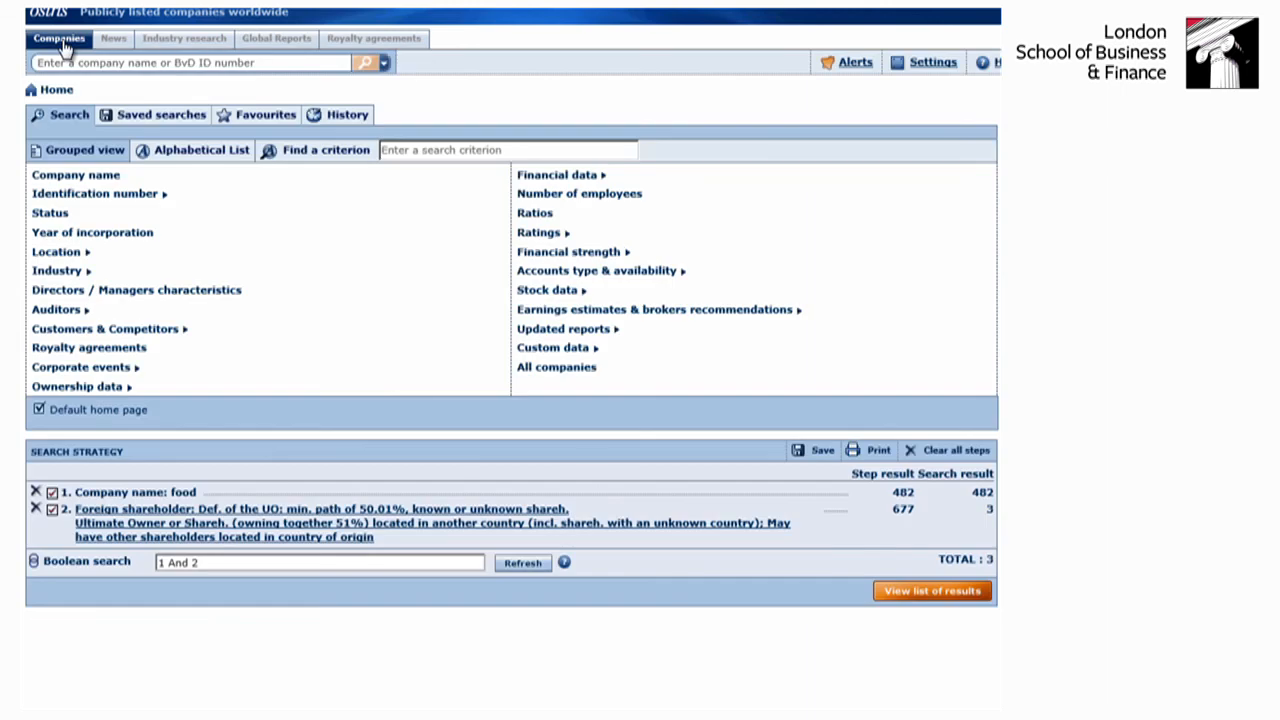